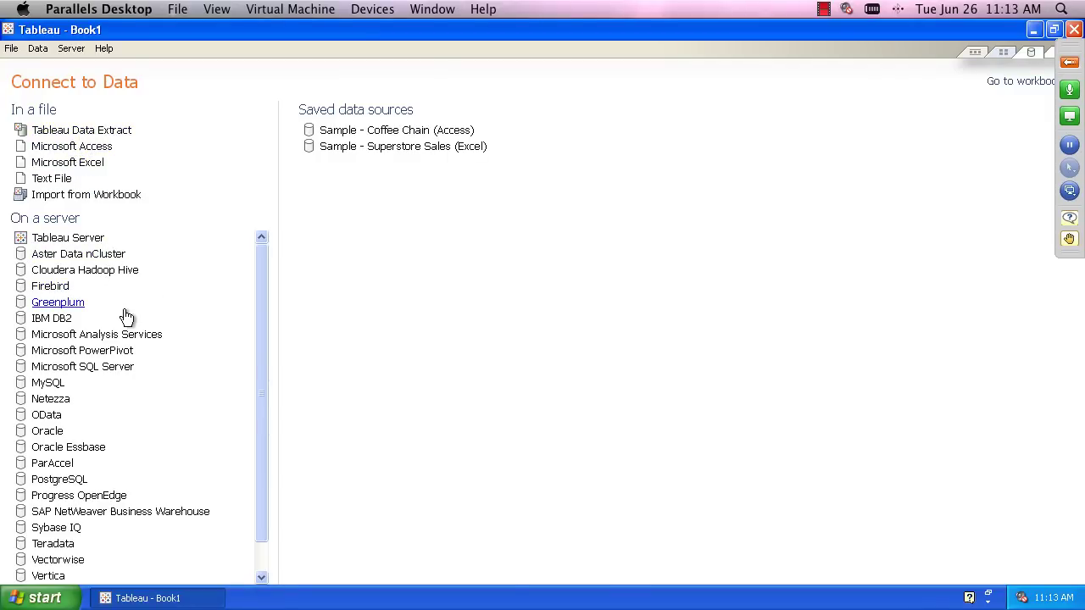
# - Connect to the Microsoft SQL Server named server1 using a specific username, sa, and the account password
pyautogui.click(117, 368)
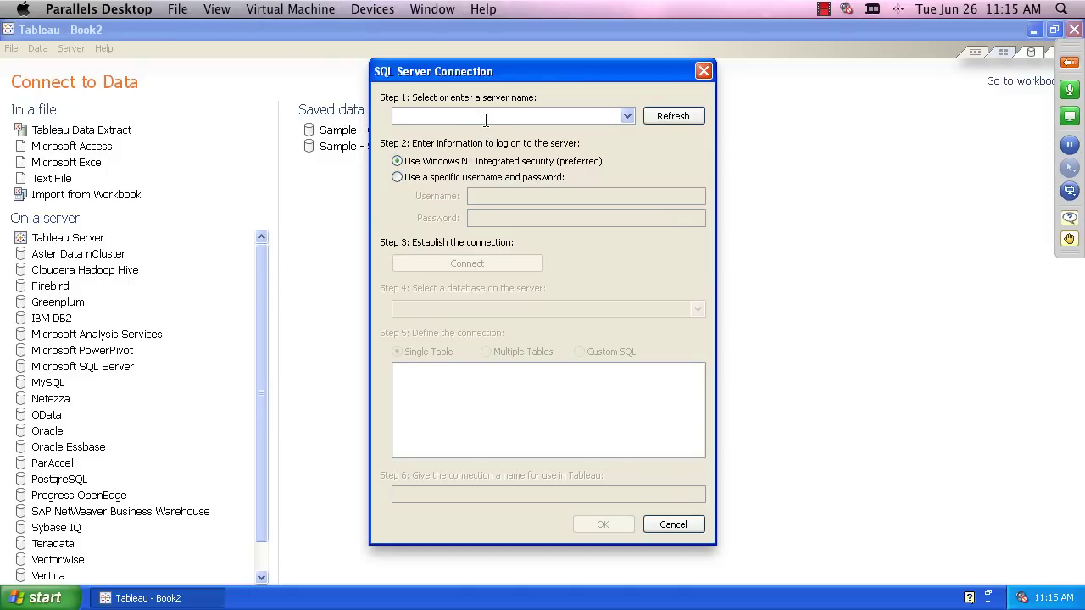
pyautogui.write('server1')
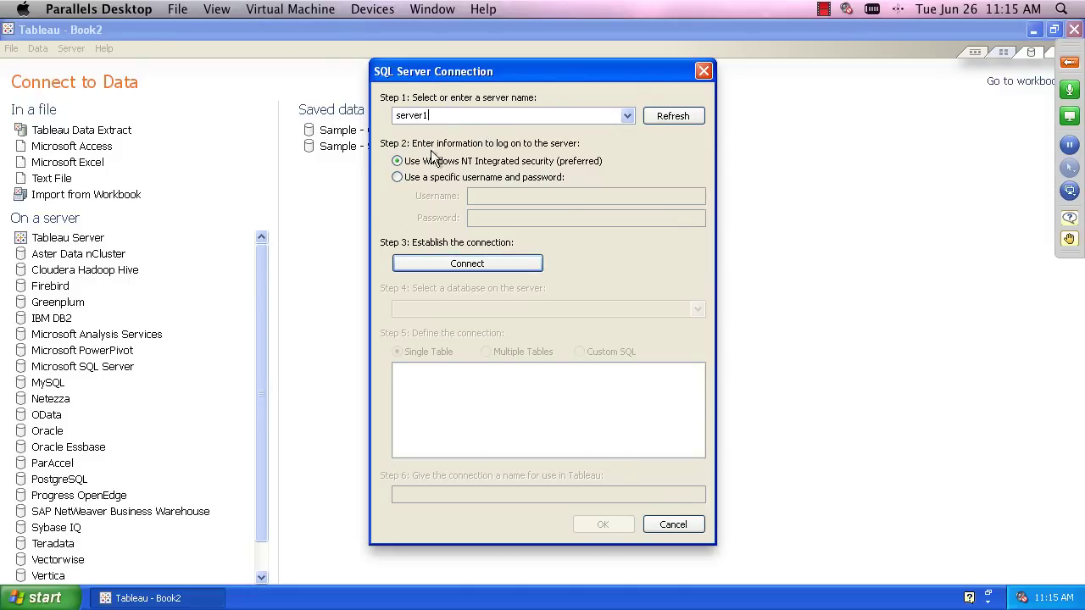
pyautogui.click(397, 176)
pyautogui.click(477, 194)
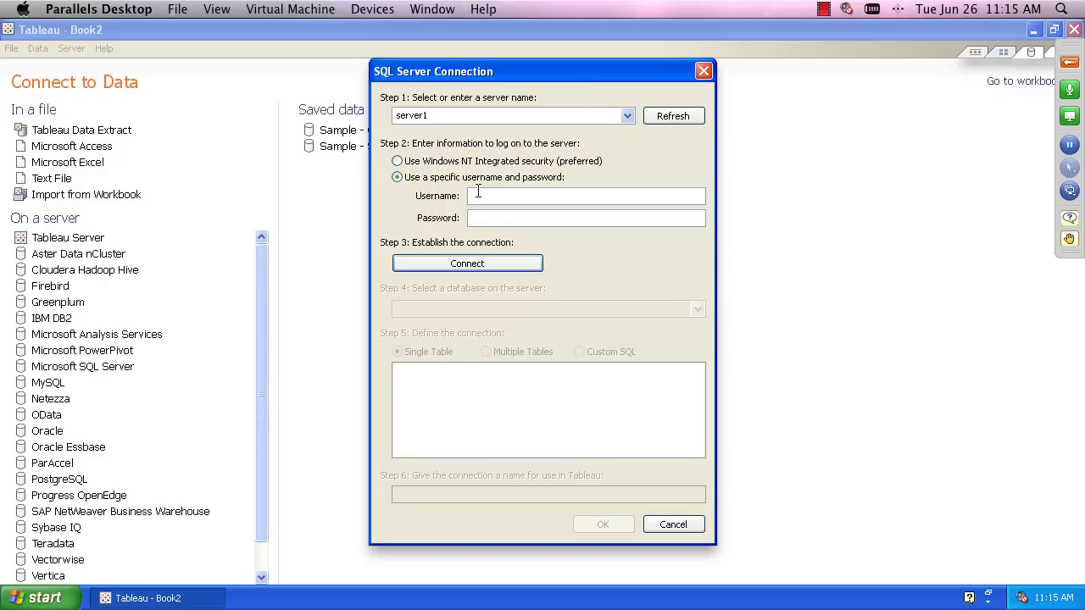
pyautogui.write('sa')
pyautogui.press('Tab')
pyautogui.write('******')
pyautogui.click(465, 263)
# - Choose the PlayedTracks database with its single PlayedTracks table and connect live to the data
pyautogui.click(702, 309)
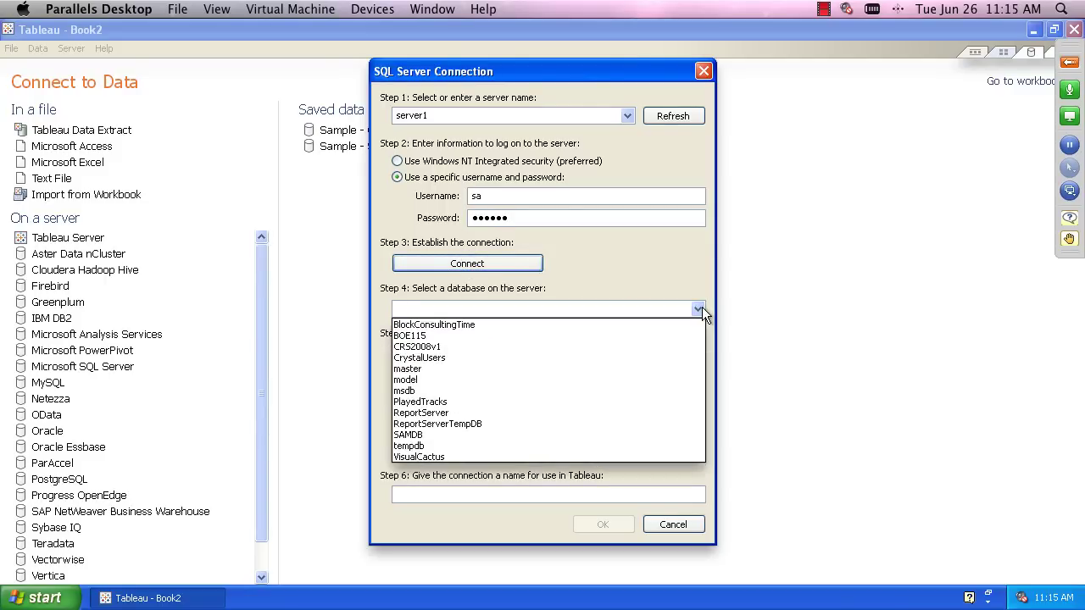
pyautogui.click(434, 402)
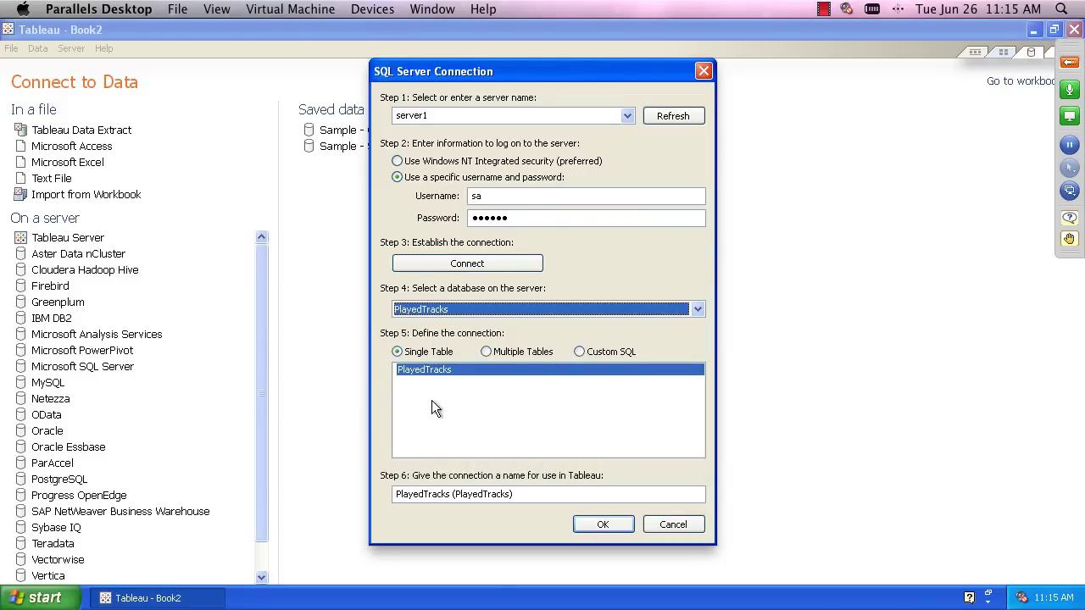
pyautogui.click(617, 522)
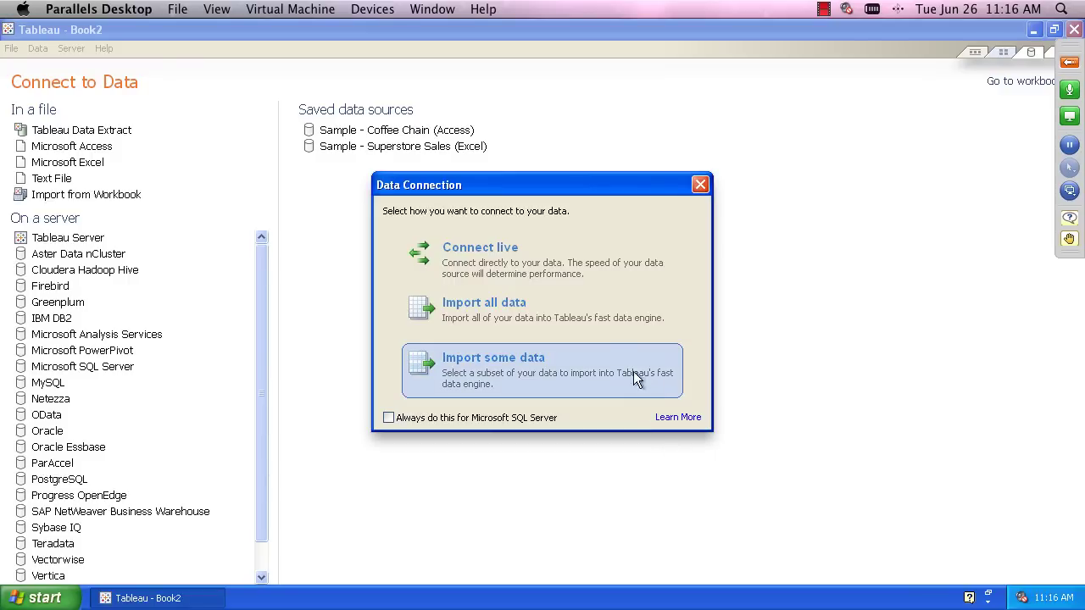
pyautogui.click(480, 266)
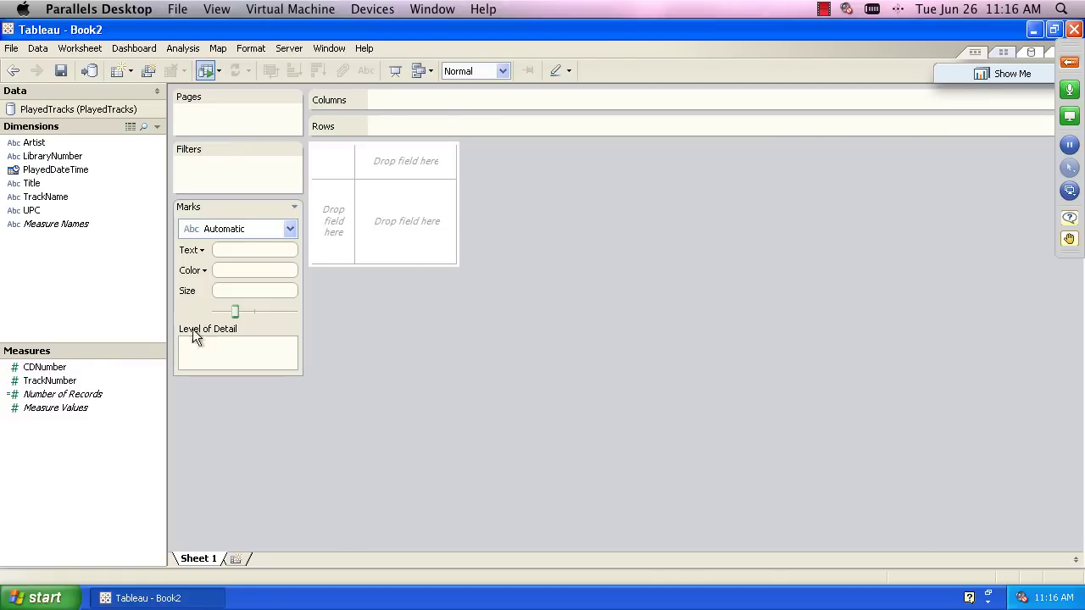
# - Chart Number of Records by Artist and swap rows and columns to get horizontal bars
pyautogui.doubleClick(95, 396)
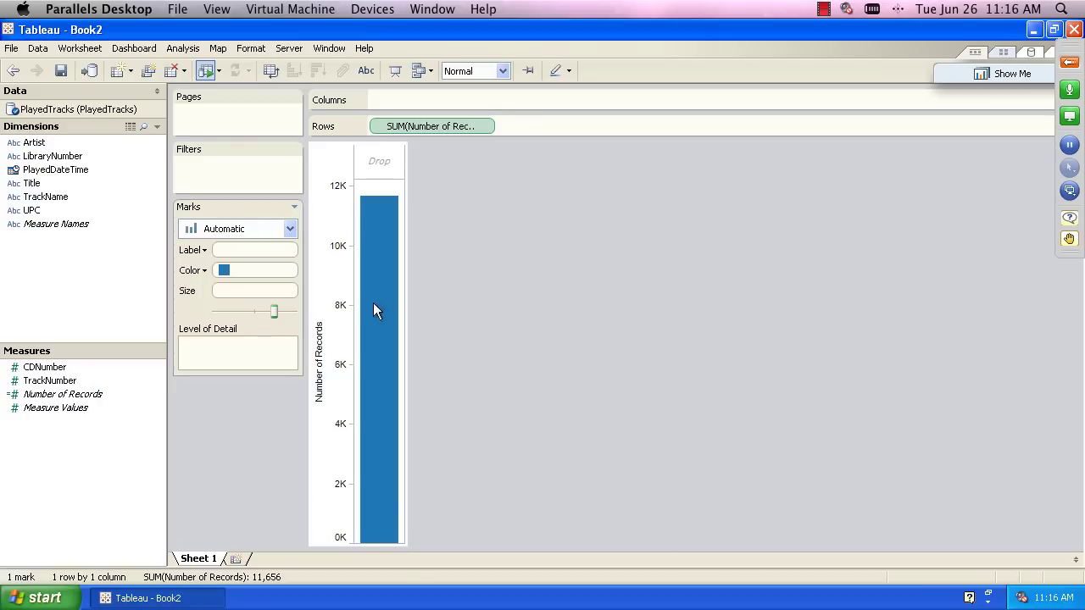
pyautogui.moveTo(386, 282)
pyautogui.doubleClick(35, 143)
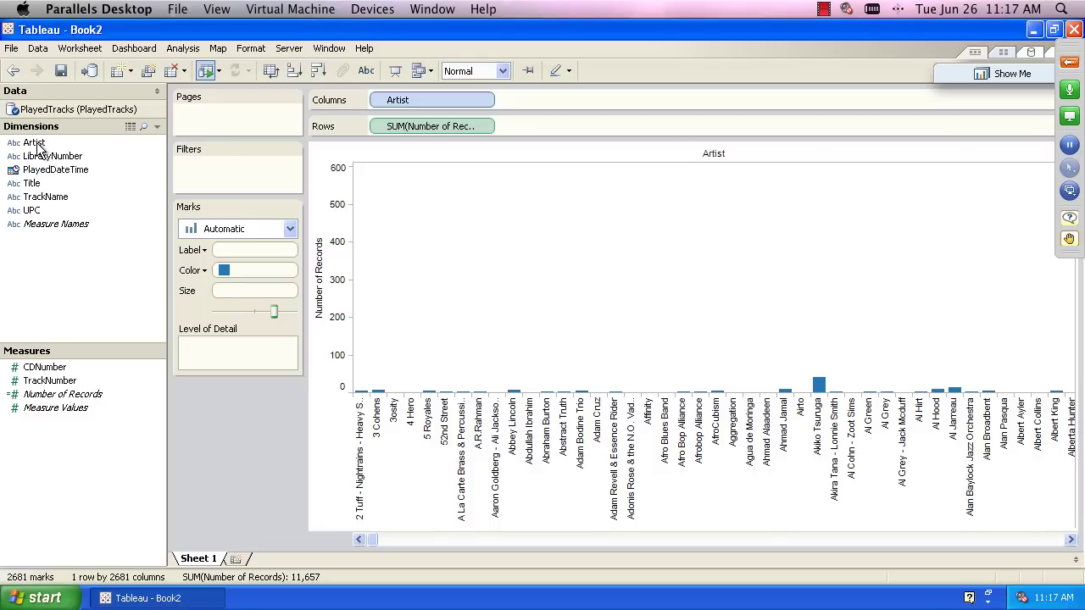
pyautogui.click(269, 71)
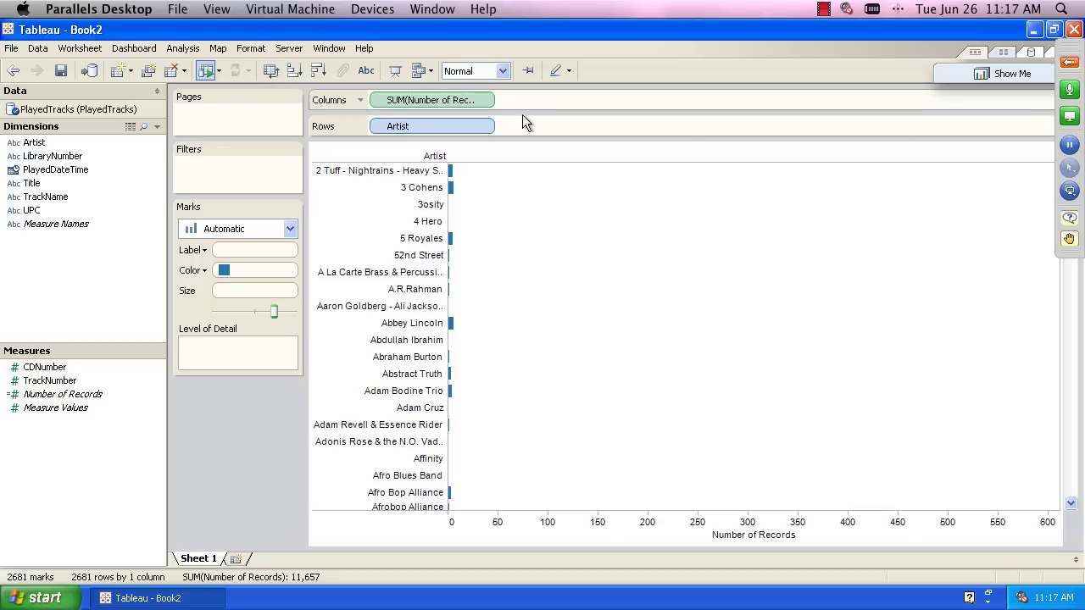
# - Sort the artists by Number of Records in descending order and exclude Various Artists from the chart
pyautogui.moveTo(806, 538)
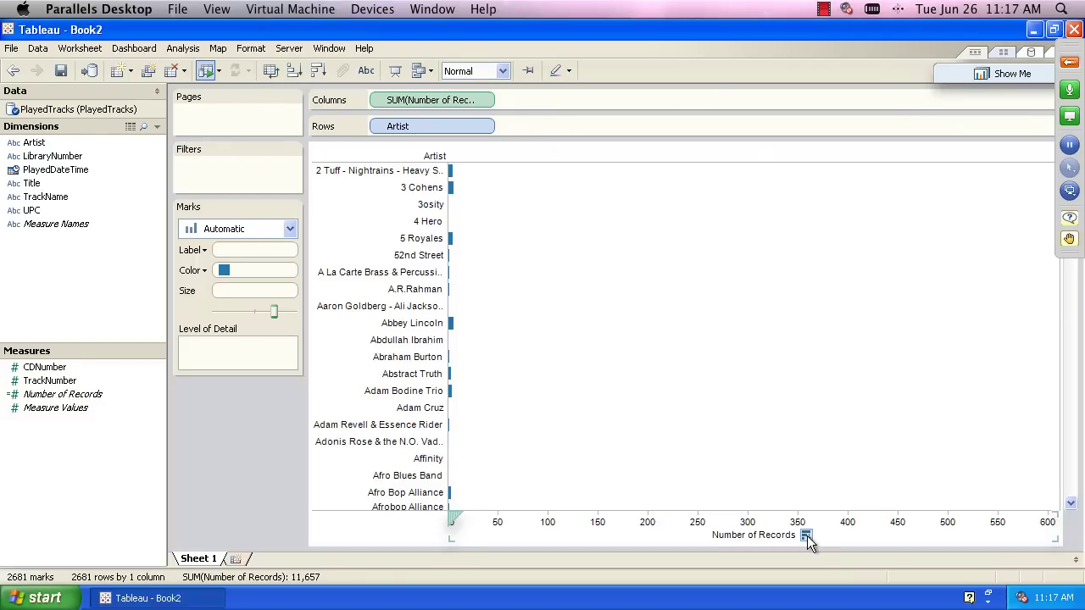
pyautogui.click(806, 538)
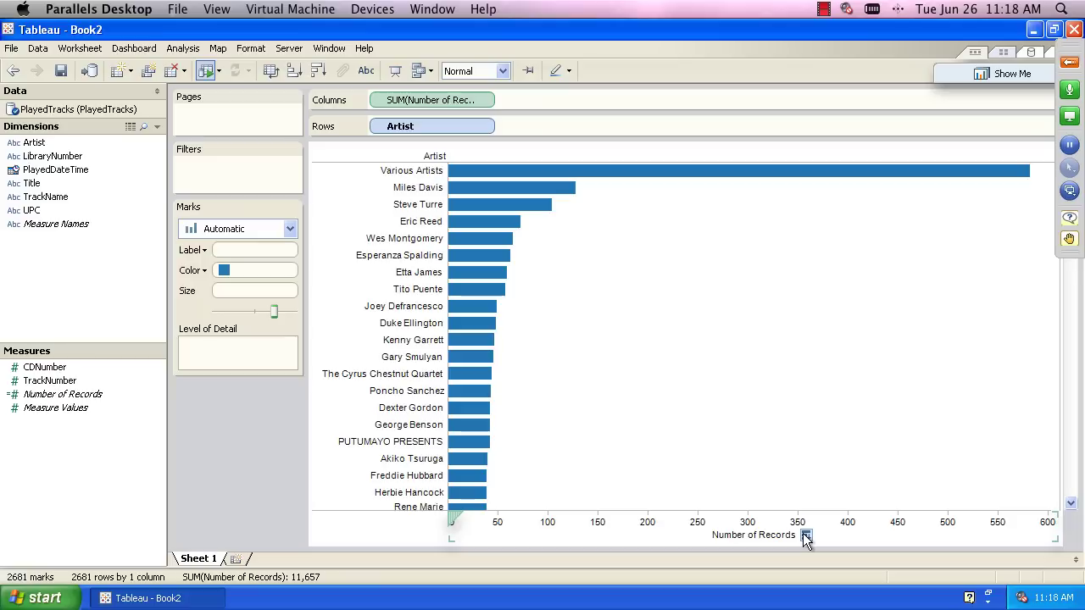
pyautogui.click(417, 173)
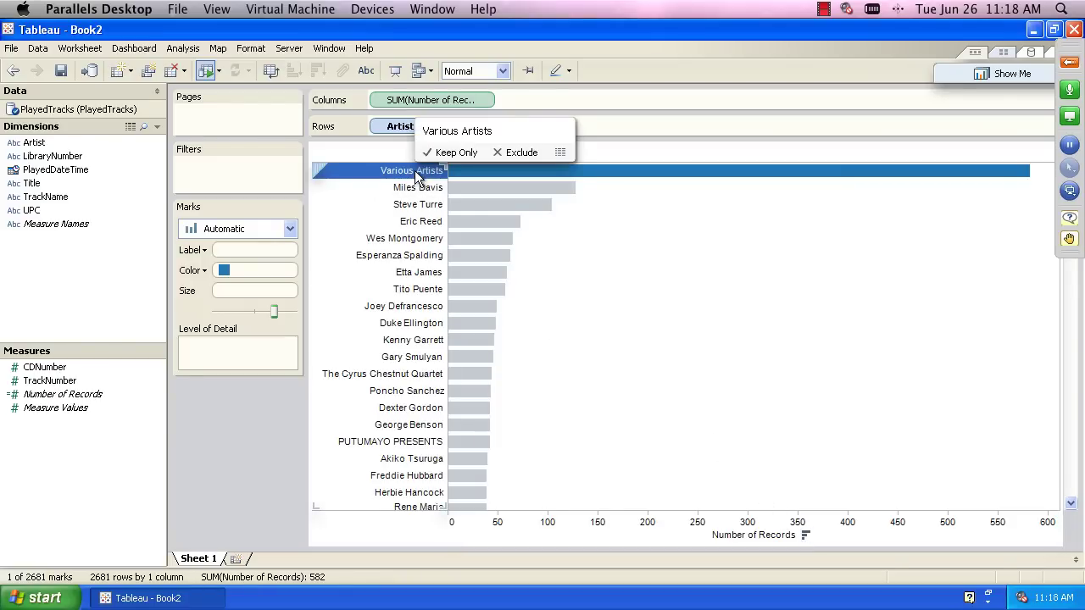
pyautogui.click(500, 152)
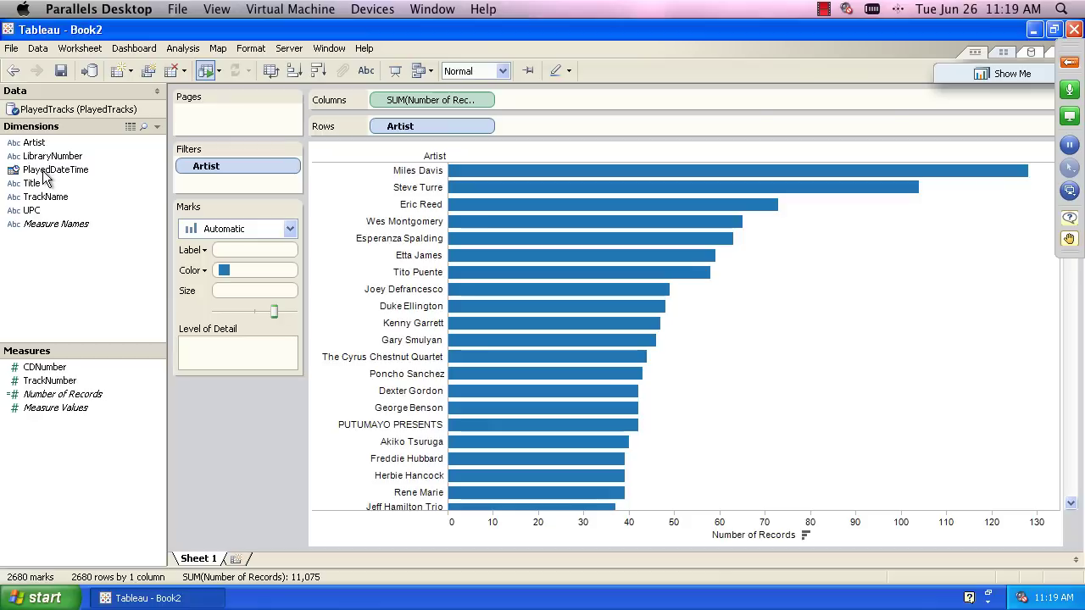
# - Add PlayedDateTime to Columns before the record count, as WEEKDAY(PlayedDateTime)
pyautogui.moveTo(47, 176); pyautogui.dragTo(379, 104)
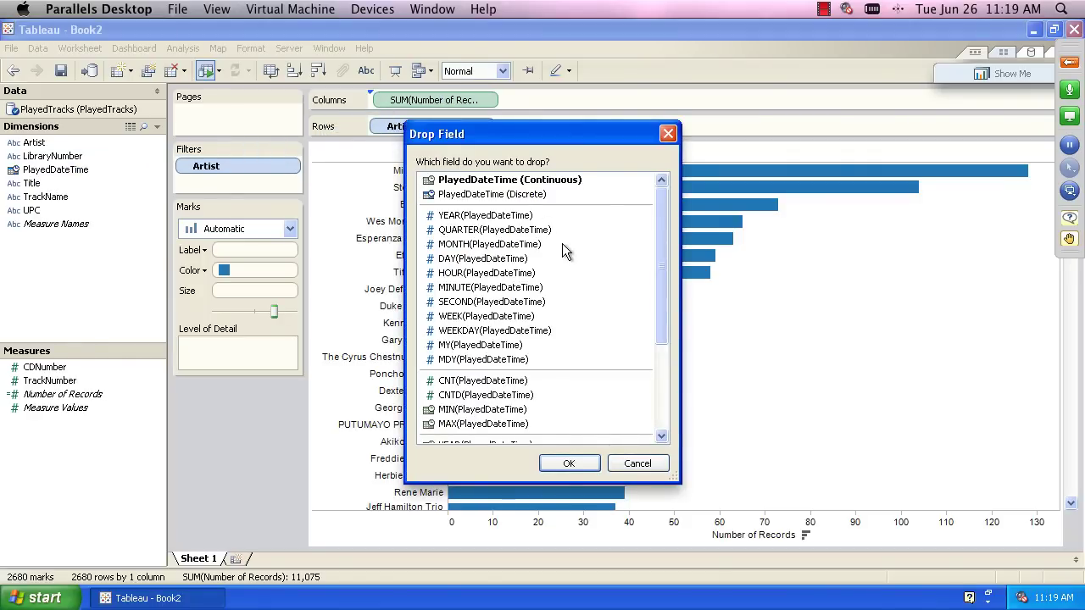
pyautogui.click(514, 332)
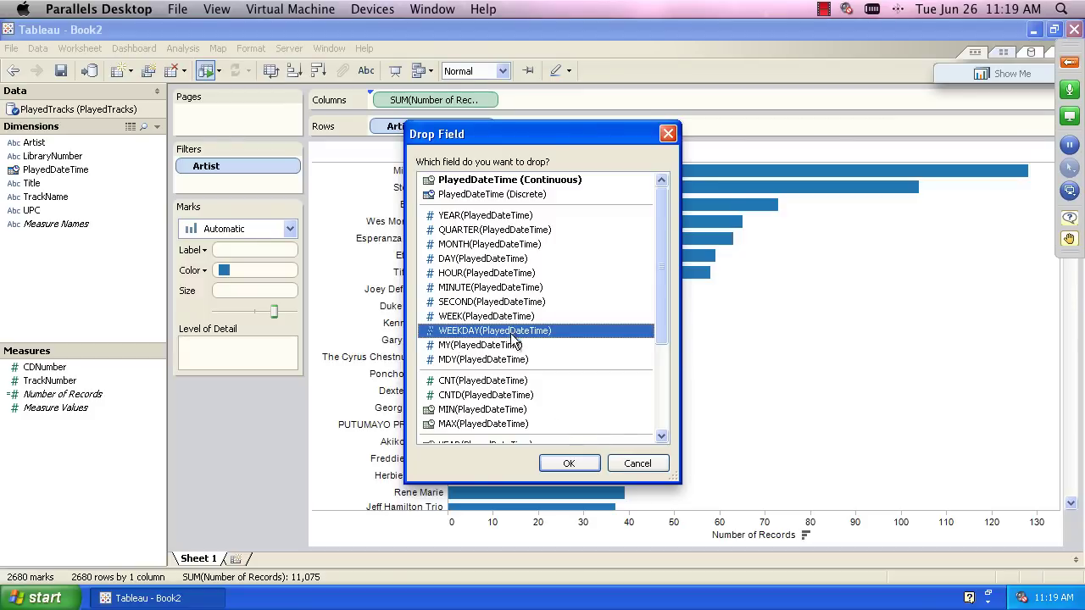
pyautogui.click(570, 464)
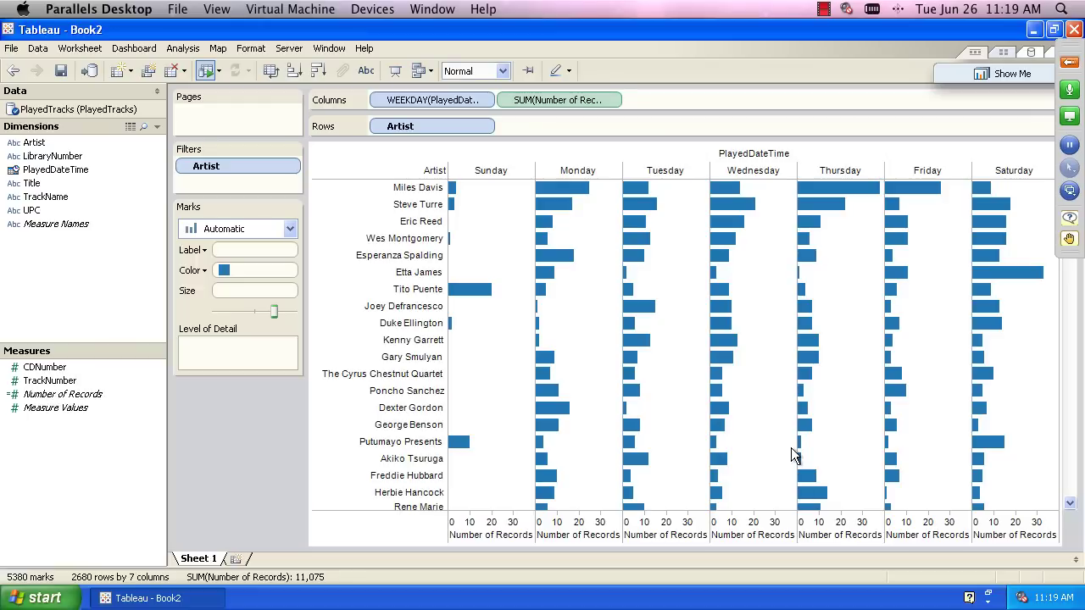
# - Keep only the Sunday column to view that day's artists, and undo the filter
pyautogui.click(500, 172)
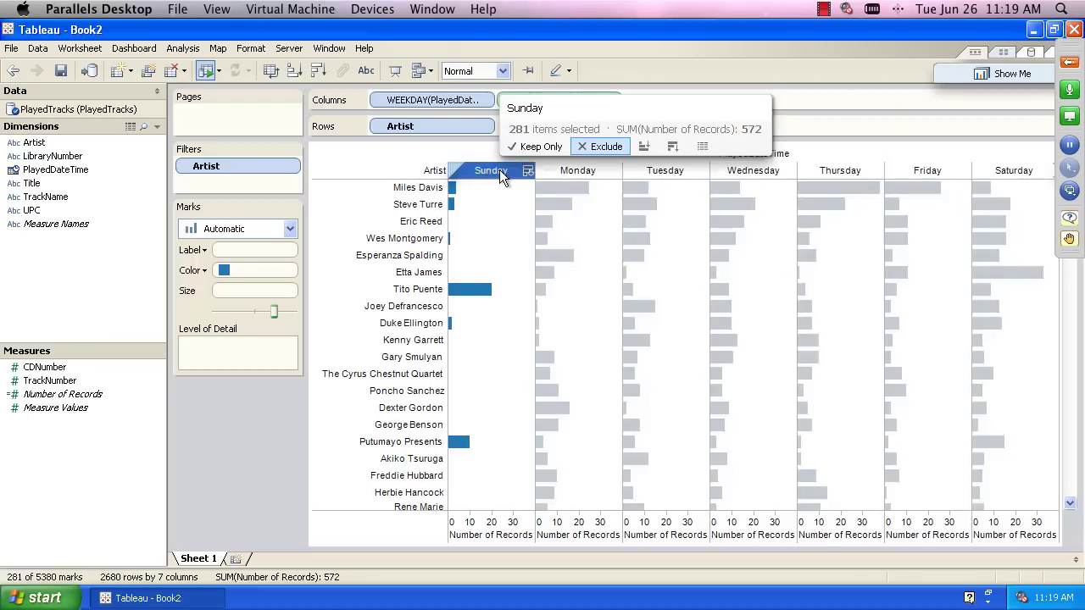
pyautogui.click(534, 144)
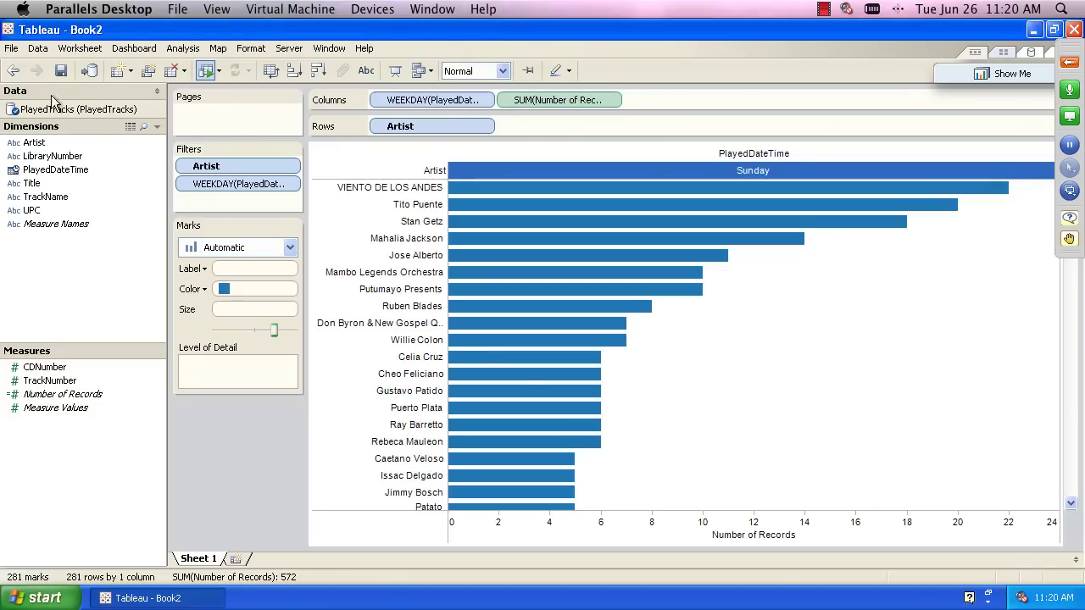
pyautogui.click(15, 75)
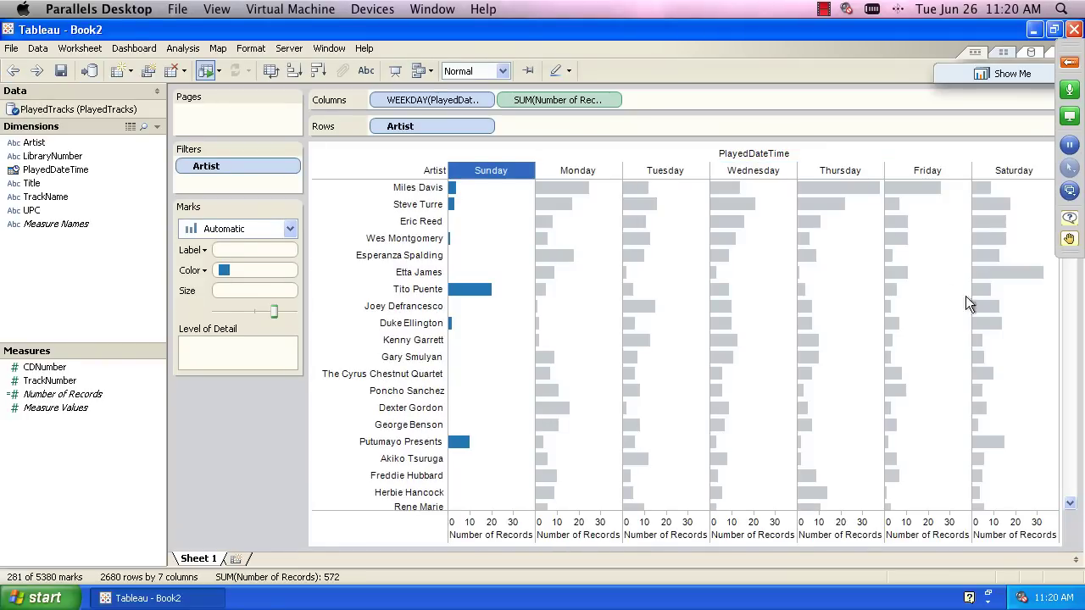
# - Keep only the Saturday column in the weekday chart
pyautogui.click(1022, 171)
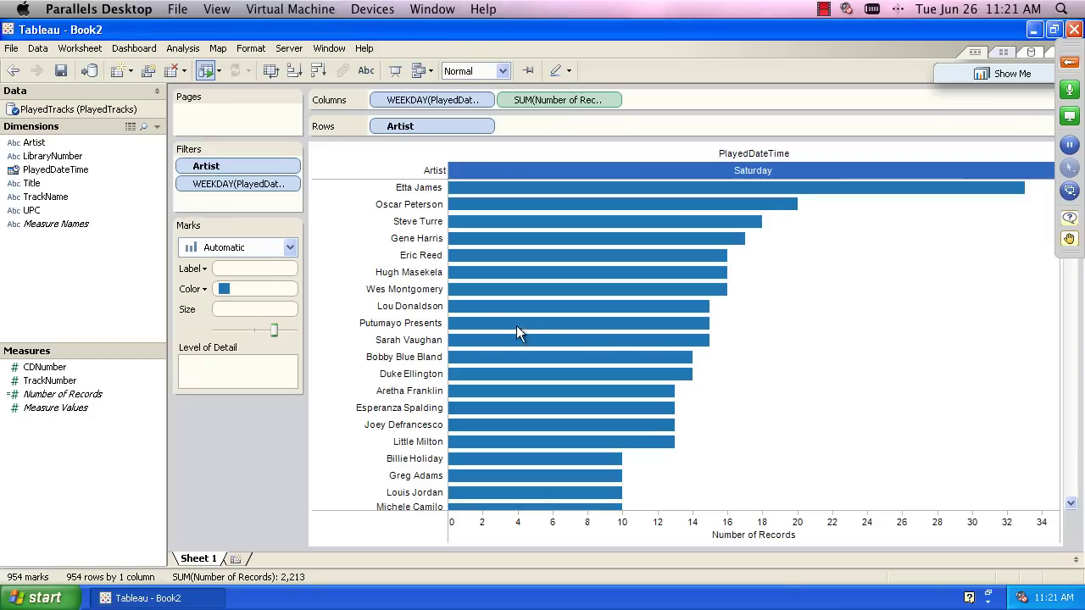
pyautogui.moveTo(469, 311)
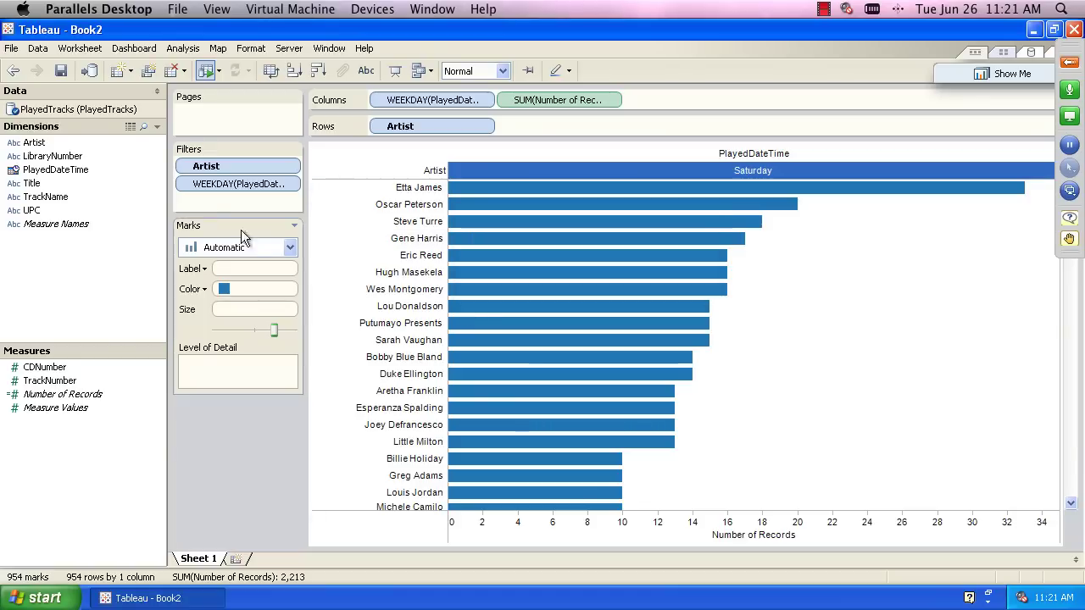
# - Create a set named Artist/Track from the Artist and TrackName dimensions
pyautogui.click(38, 145)
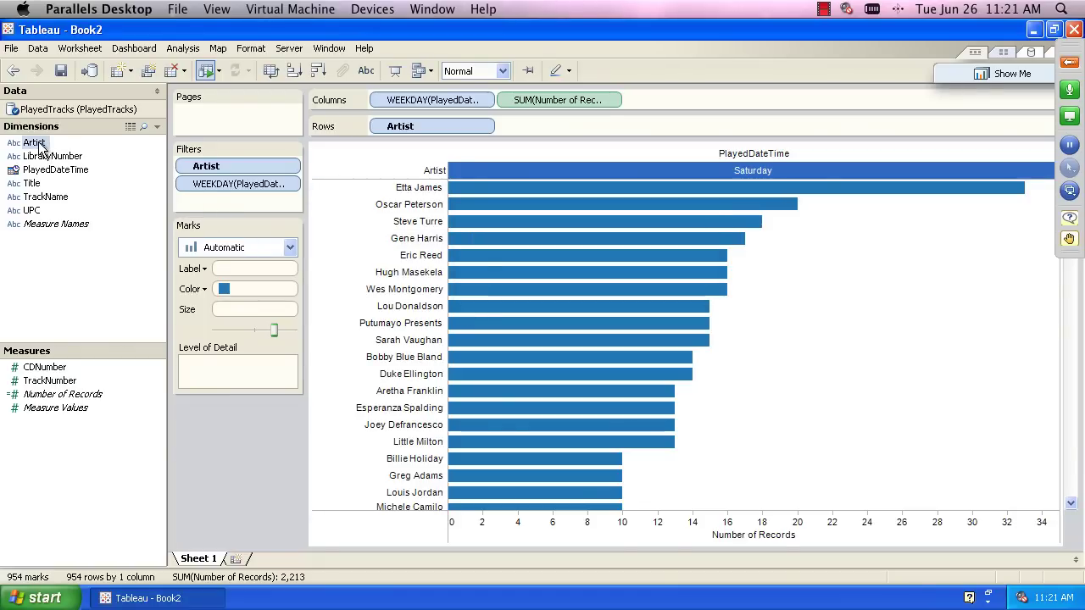
pyautogui.click(41, 201)
pyautogui.rightClick(42, 198)
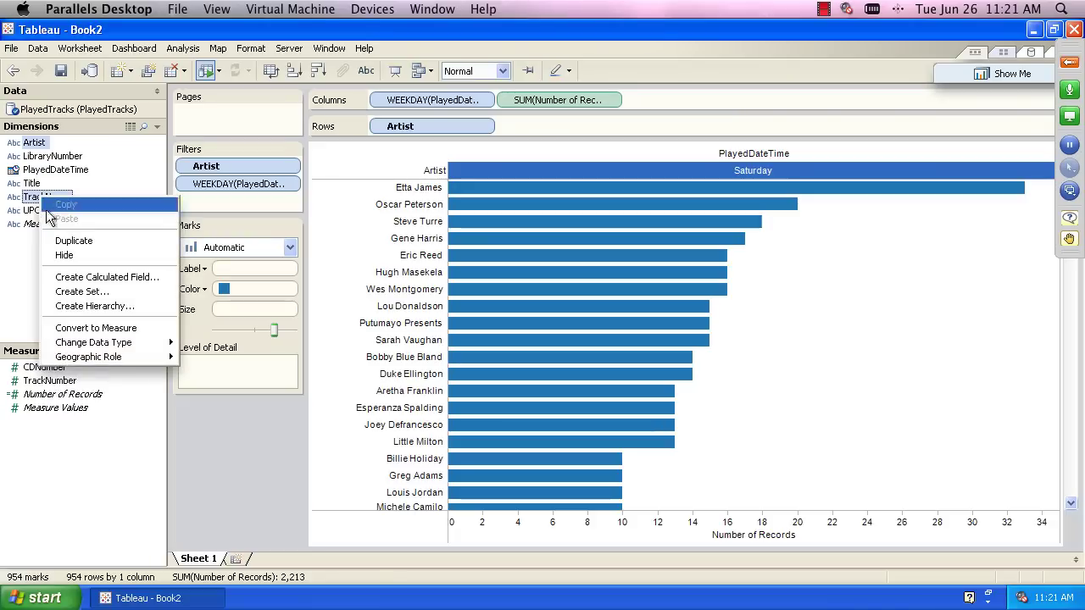
pyautogui.click(82, 292)
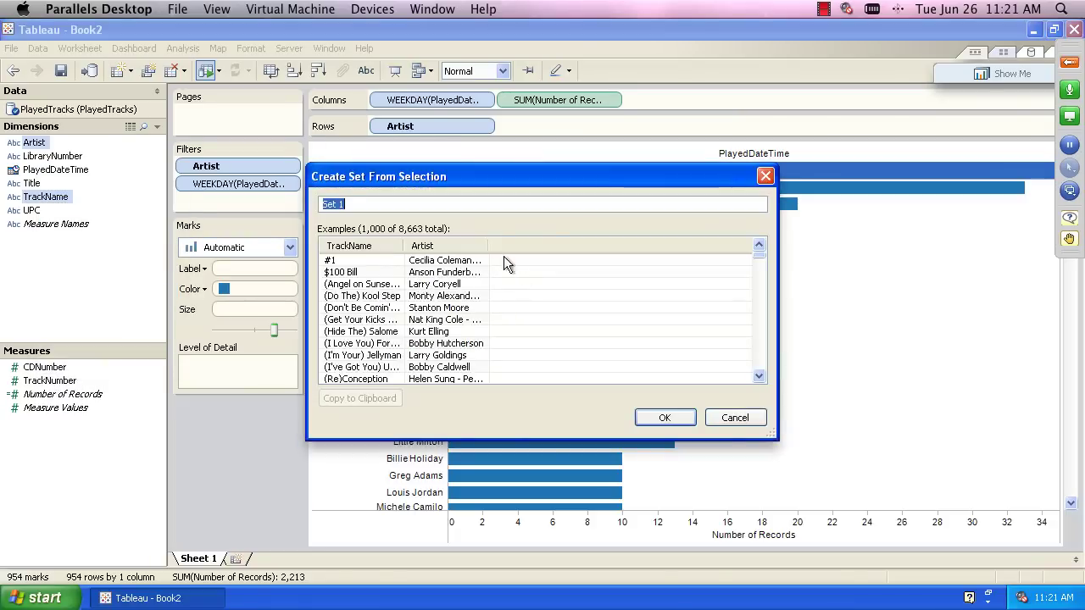
pyautogui.write('Ar')
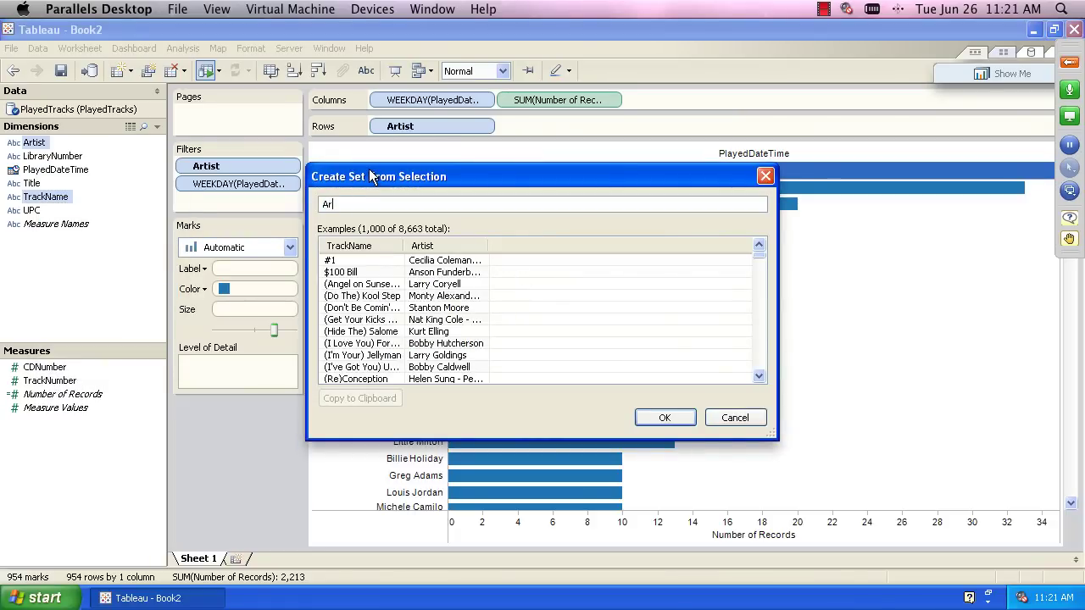
pyautogui.write('tist/Track')
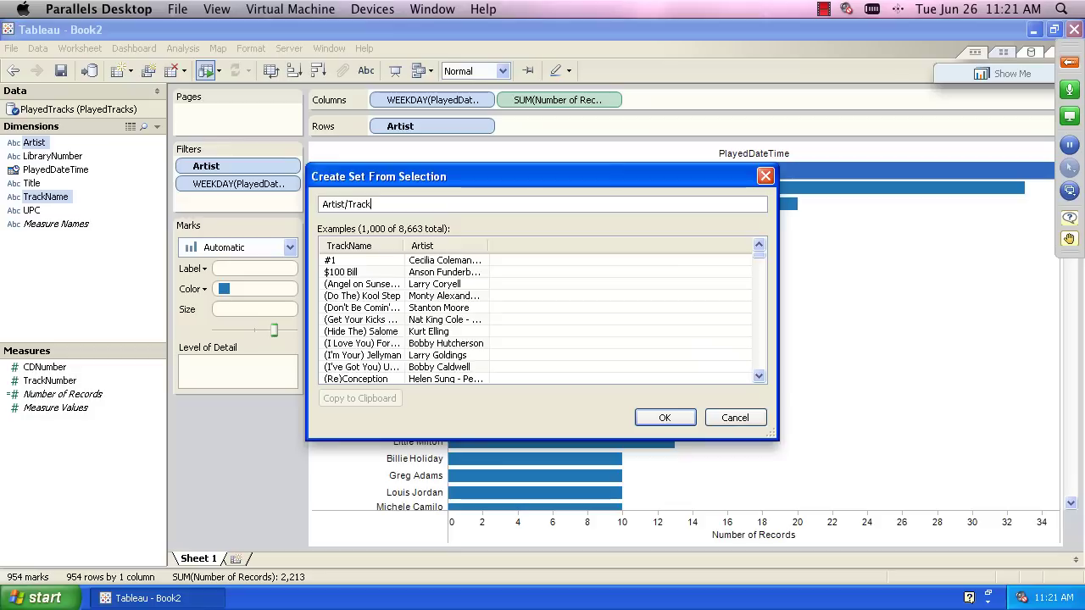
pyautogui.click(658, 416)
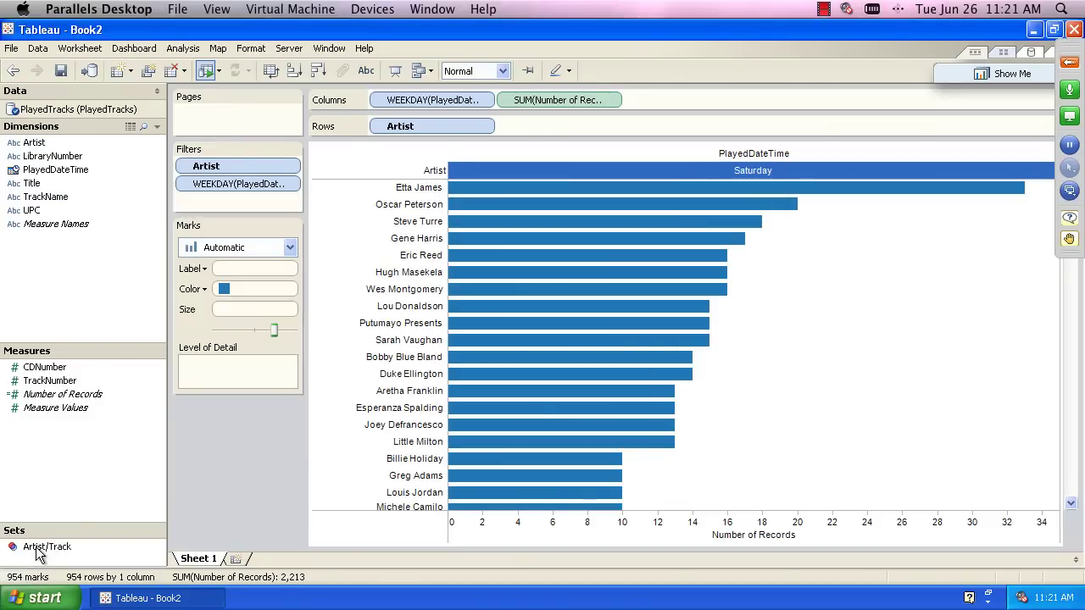
# - Replace Artist on Rows with the Artist/Track set and sort it by Number of Records in descending order
pyautogui.moveTo(34, 553); pyautogui.dragTo(430, 127)
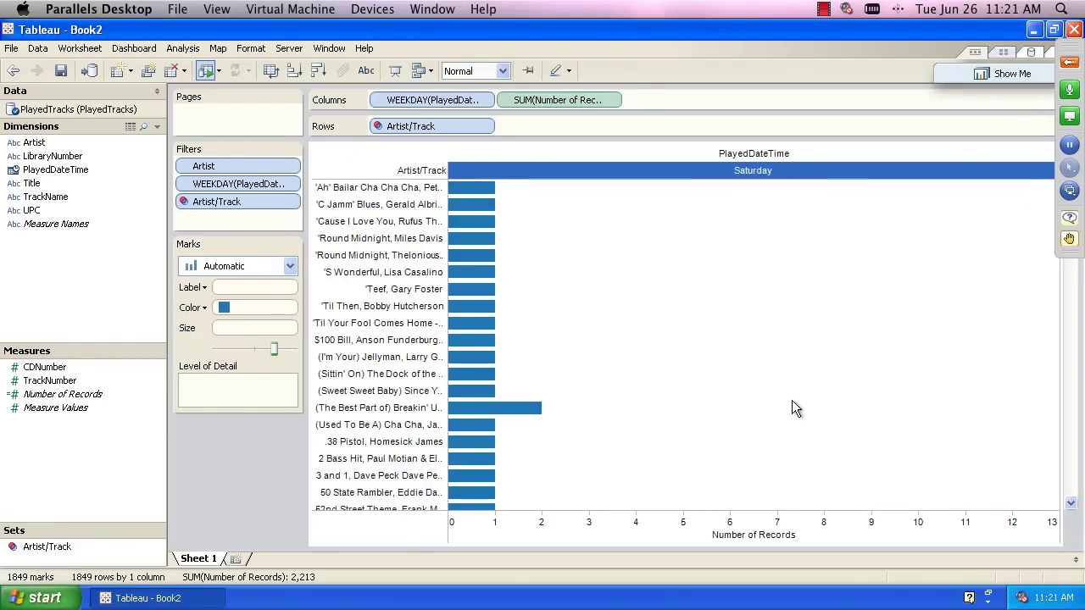
pyautogui.click(805, 535)
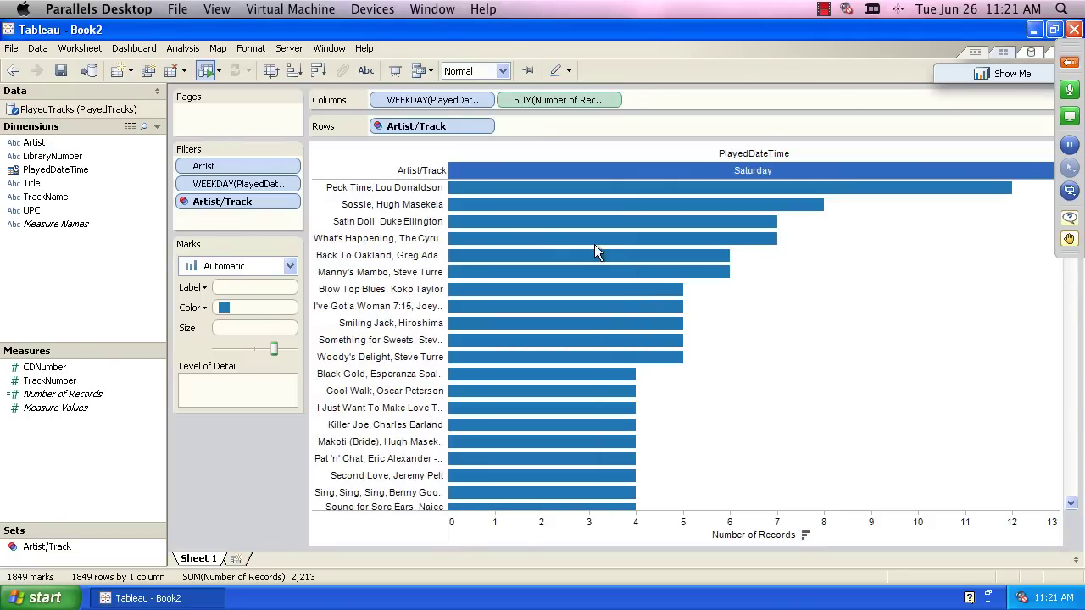
pyautogui.moveTo(492, 254)
# - Rename the Sheet 1 worksheet to Music Analysis
pyautogui.doubleClick(211, 561)
pyautogui.write('Musi')
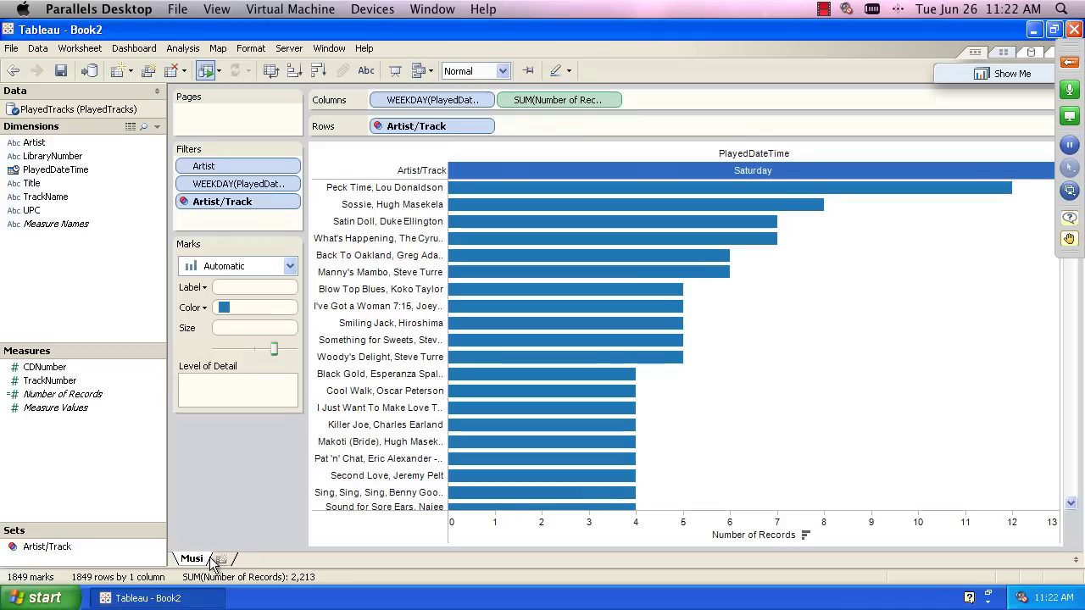
pyautogui.write('c Ana')
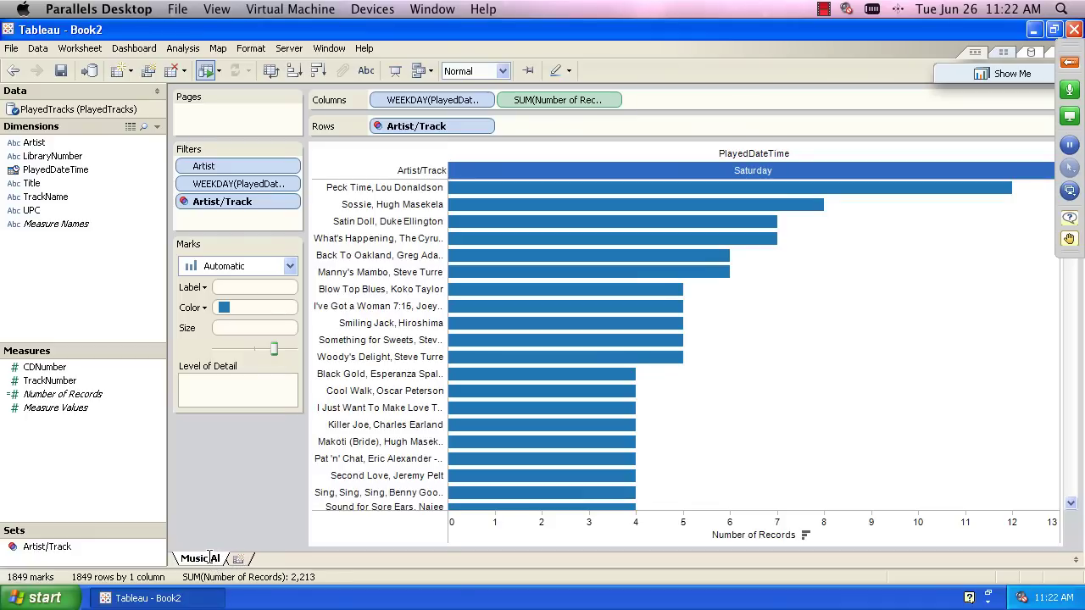
pyautogui.write('lysis')
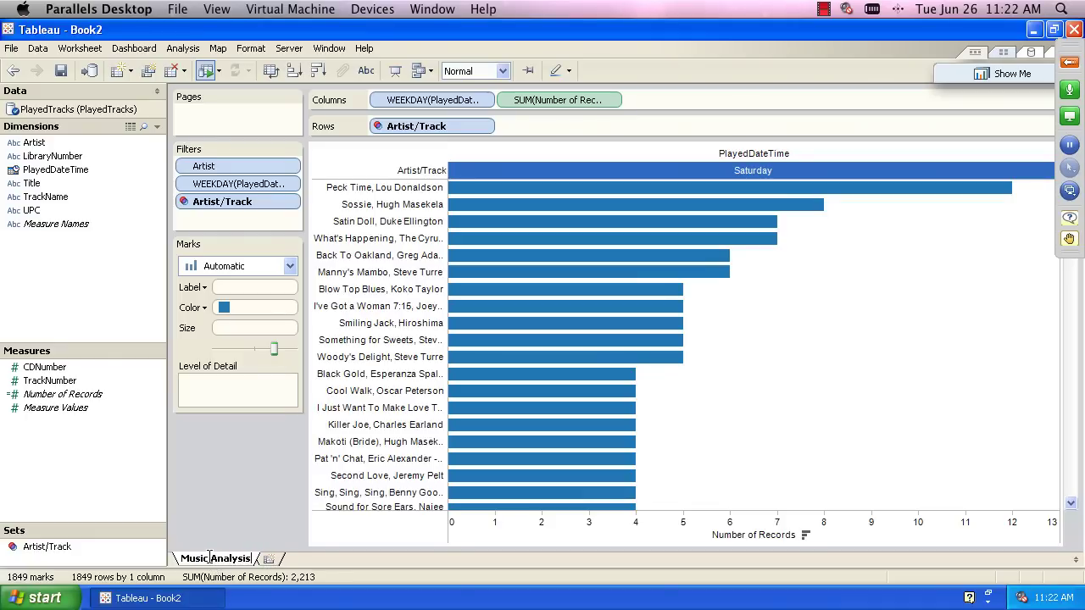
# - Add a new worksheet and connect it to the Tableau data extract Hurricanes.tde
pyautogui.click(266, 560)
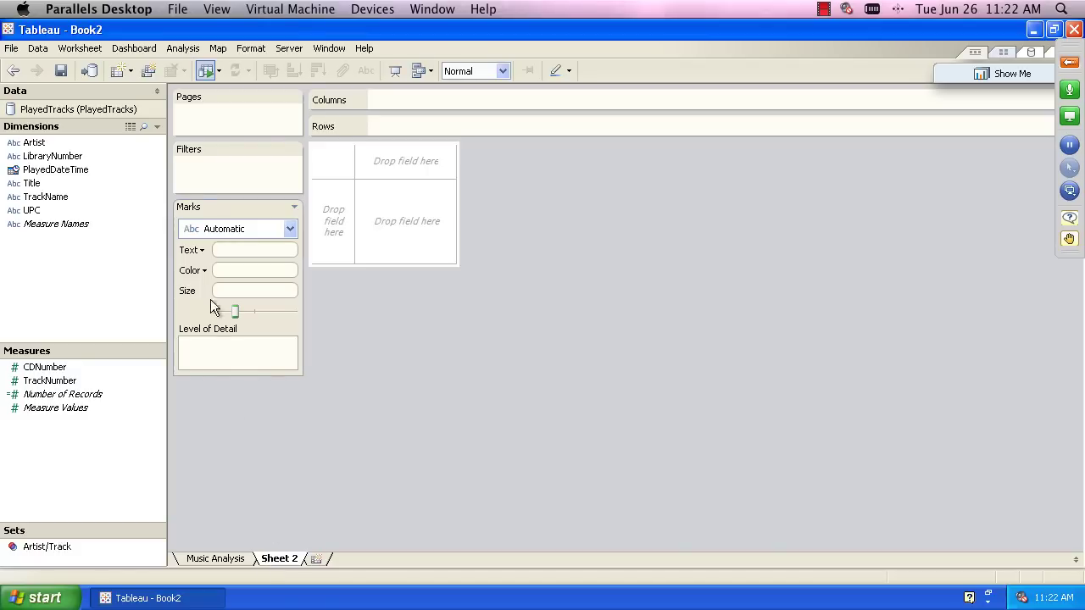
pyautogui.click(89, 73)
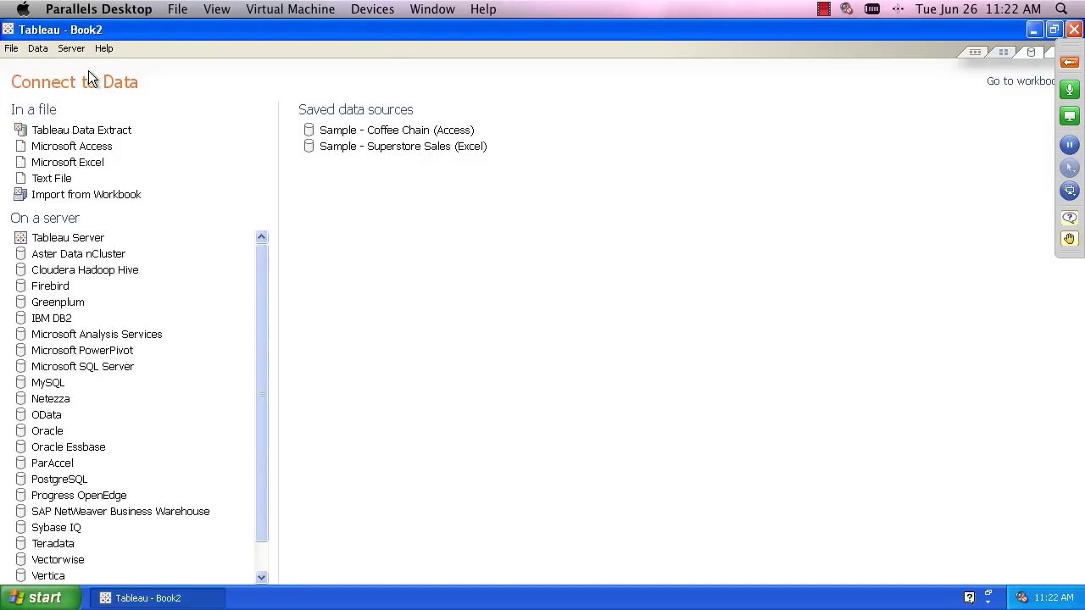
pyautogui.click(95, 134)
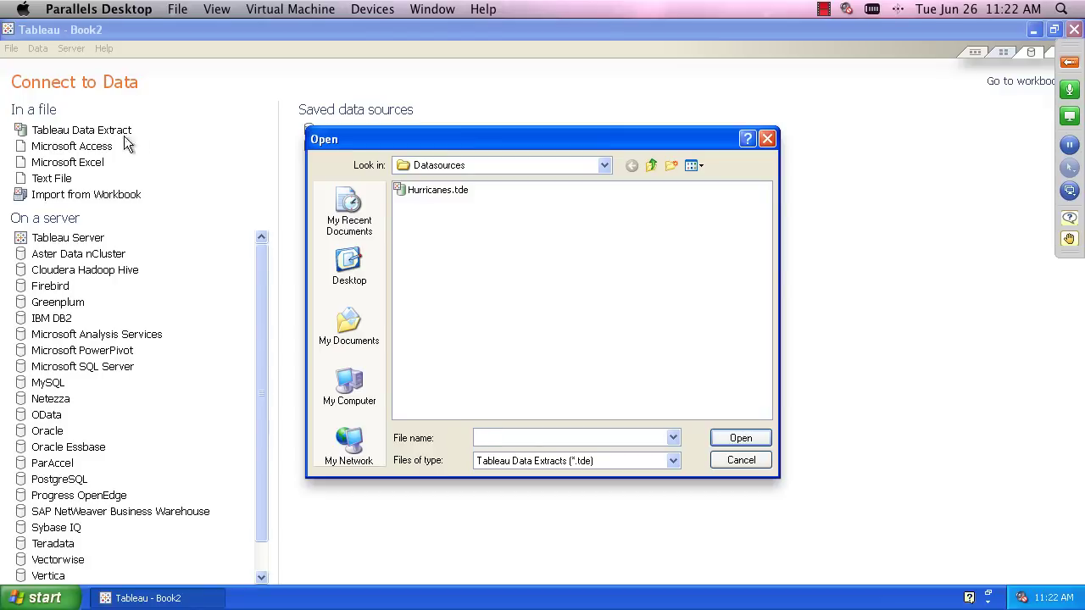
pyautogui.click(426, 191)
pyautogui.click(727, 438)
pyautogui.click(604, 359)
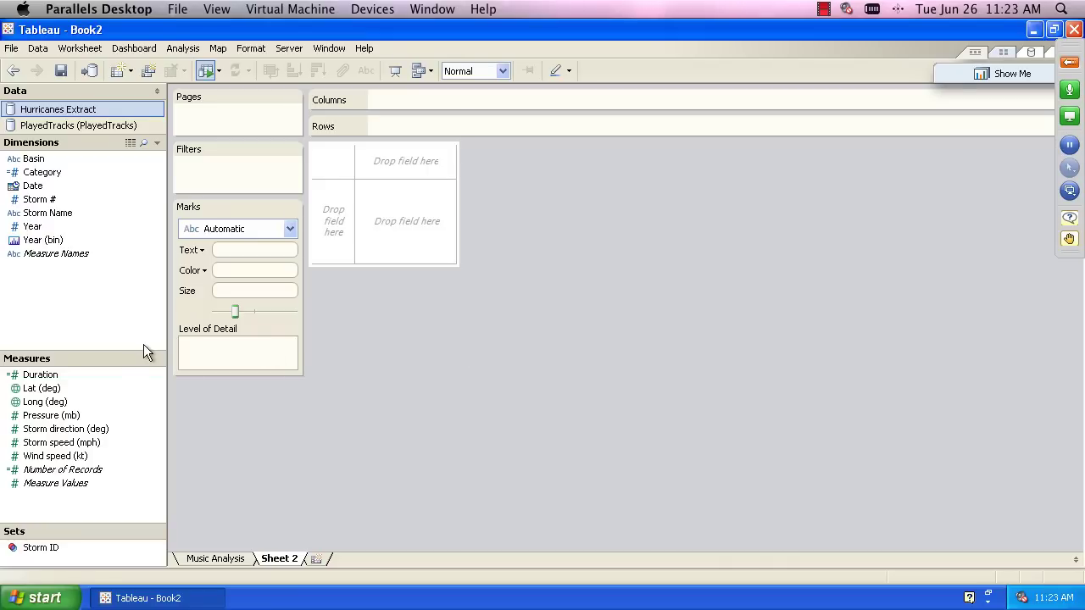
# - Plot Lat (deg) and Long (deg) as a symbol map and turn off measure aggregation to show every record
pyautogui.click(41, 388)
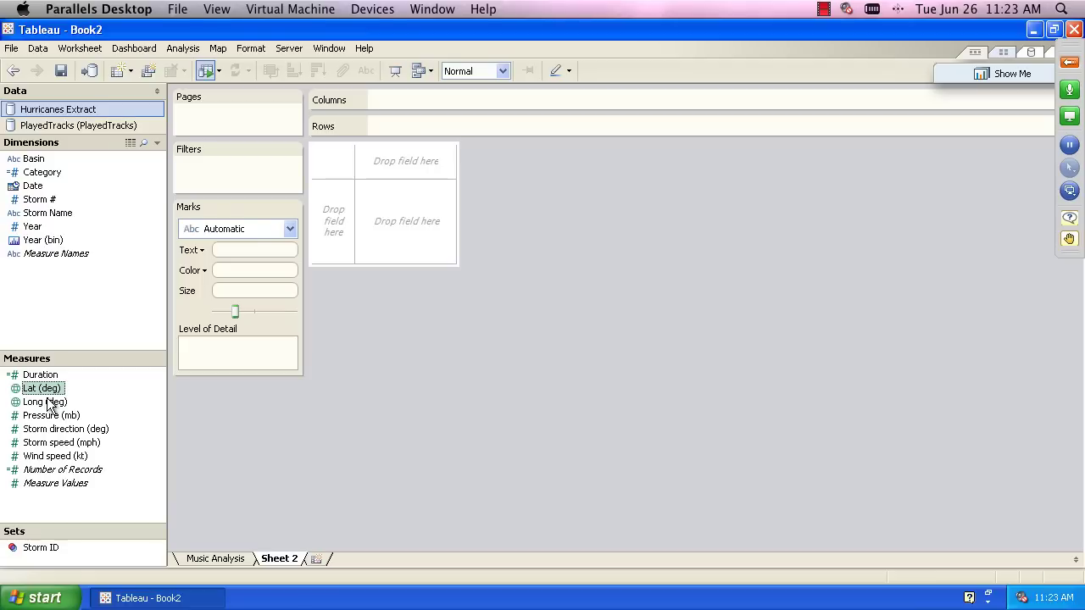
pyautogui.keyDown('ctrl'); pyautogui.click(45, 402); pyautogui.keyUp('ctrl')
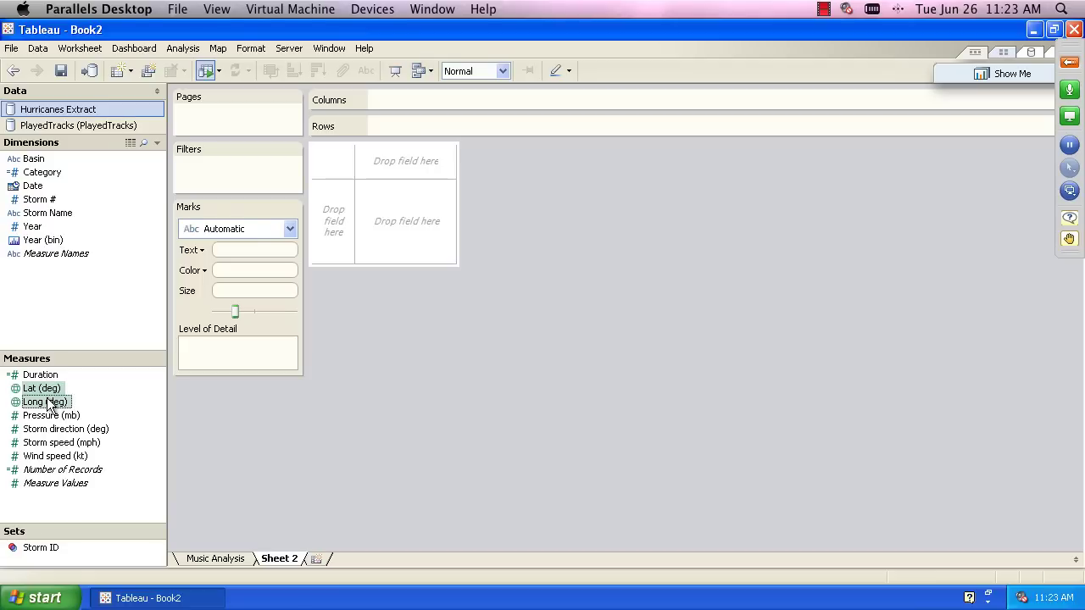
pyautogui.click(1001, 73)
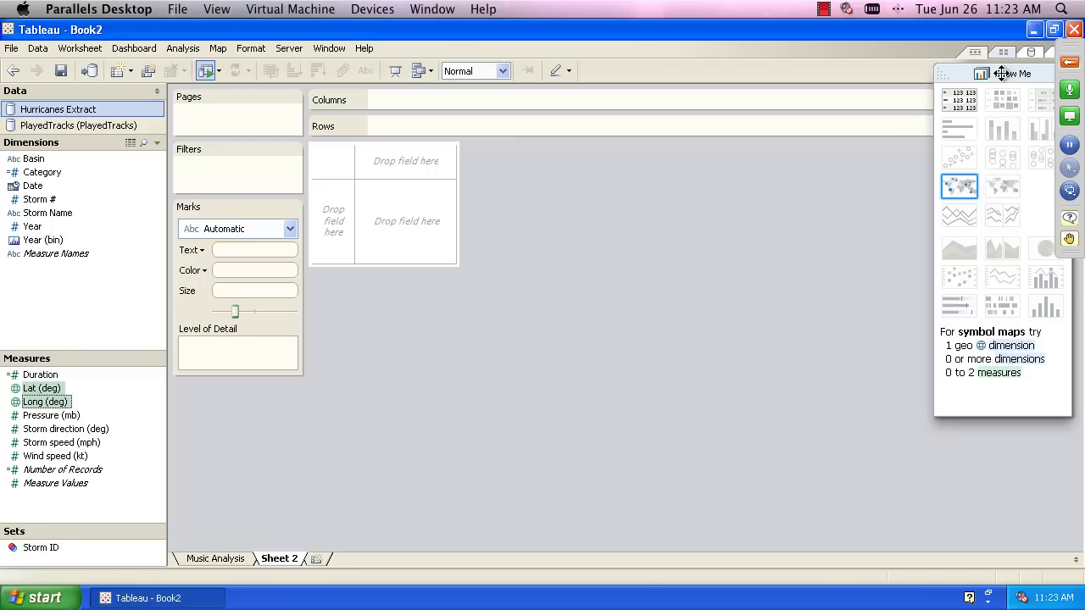
pyautogui.click(968, 185)
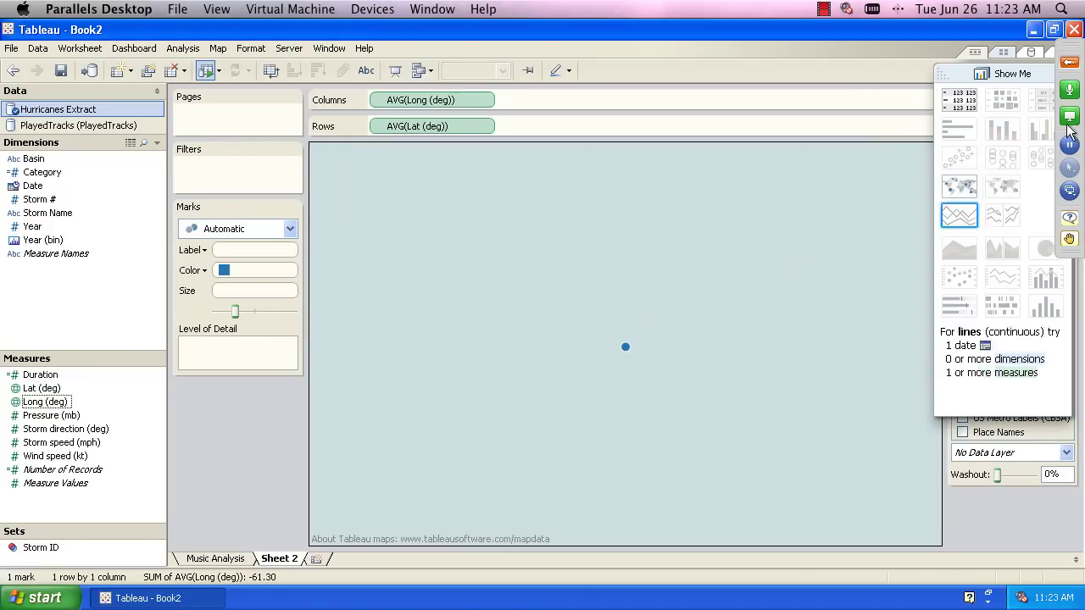
pyautogui.click(1025, 73)
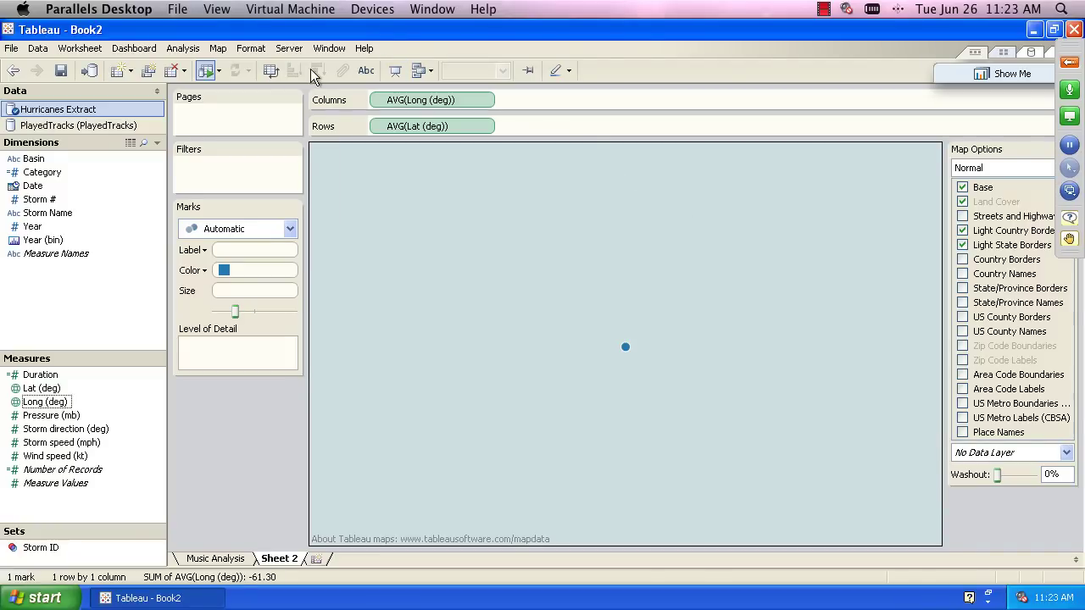
pyautogui.click(185, 48)
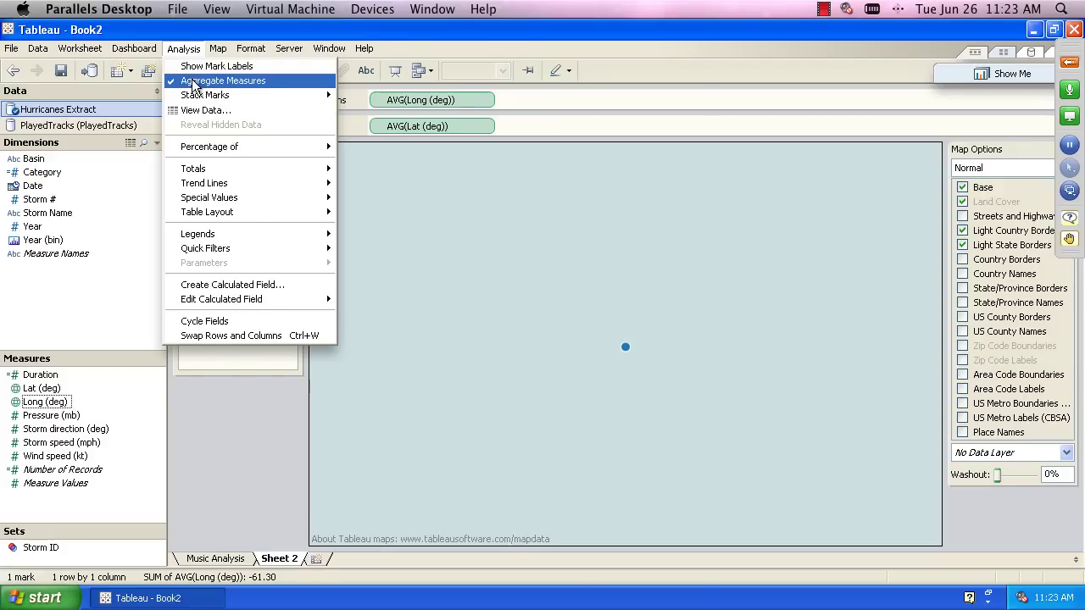
pyautogui.click(197, 80)
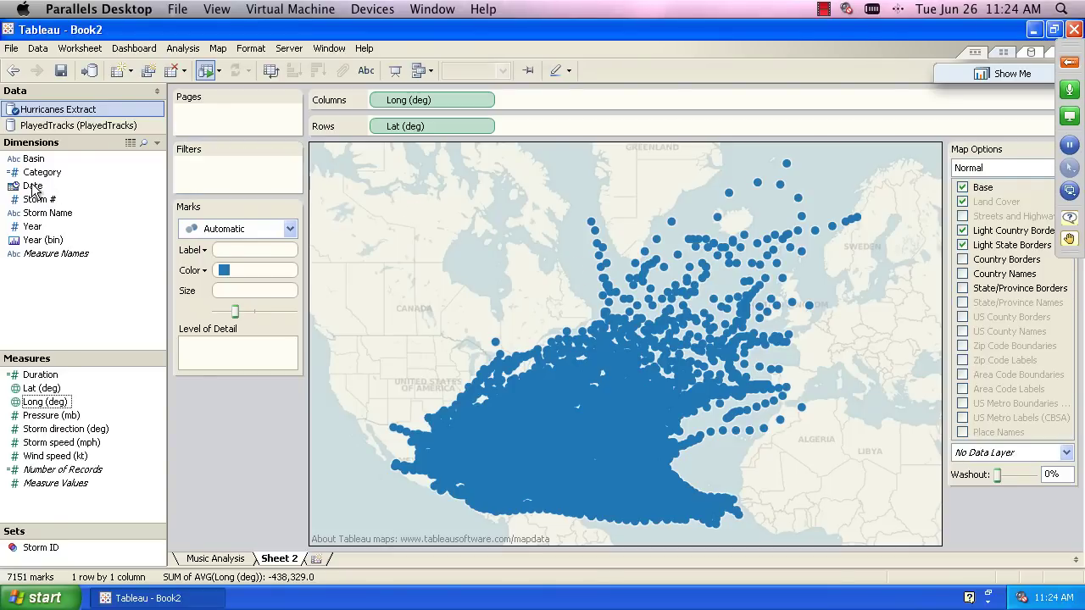
# - Filter the hurricane map by the year of Date, keeping only 2005
pyautogui.moveTo(34, 189); pyautogui.dragTo(214, 174)
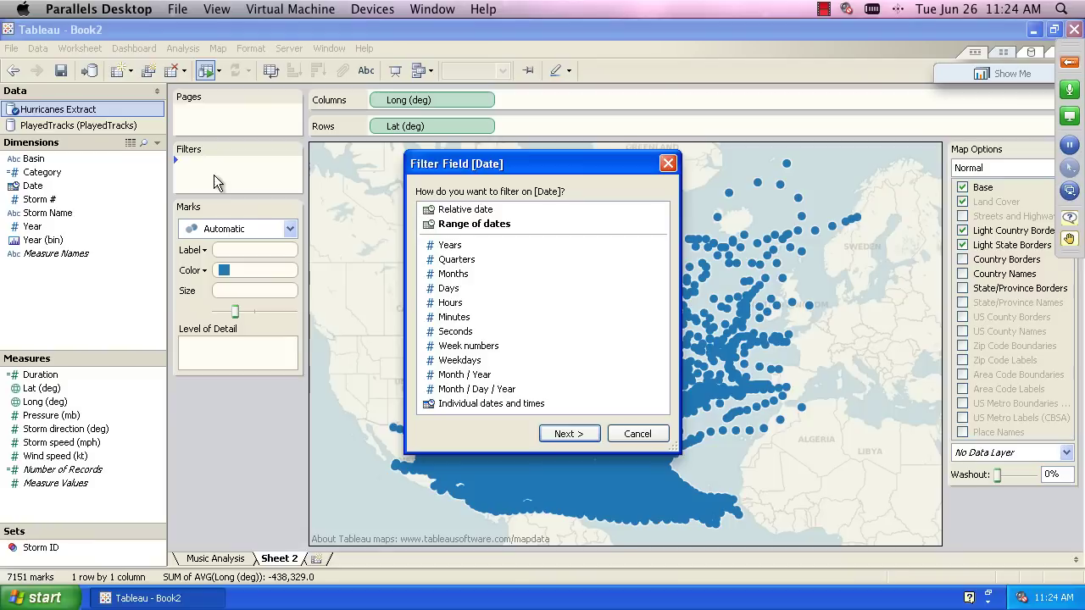
pyautogui.click(446, 245)
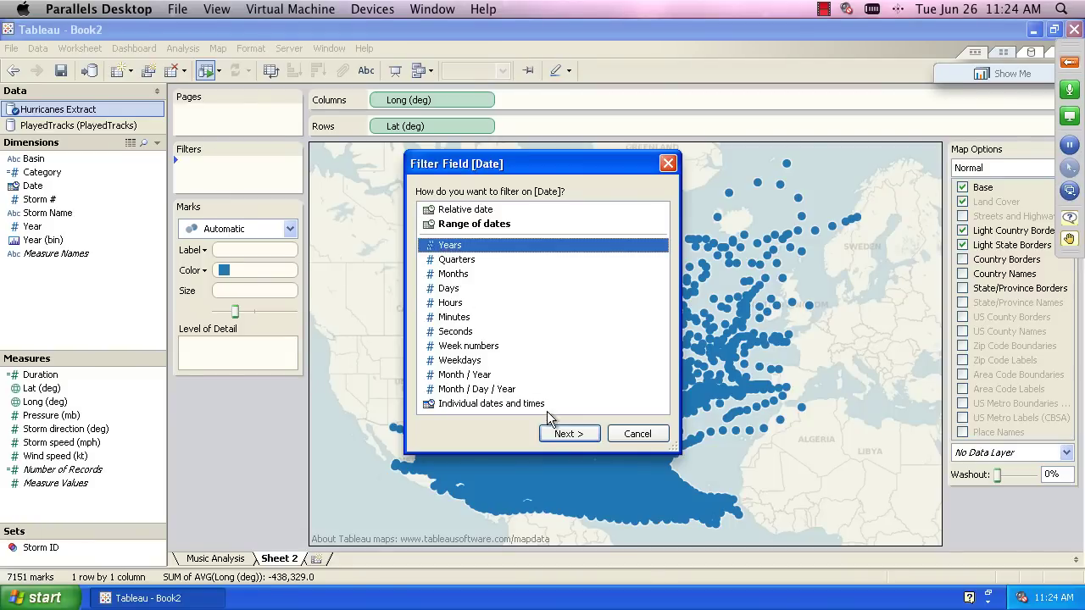
pyautogui.click(563, 433)
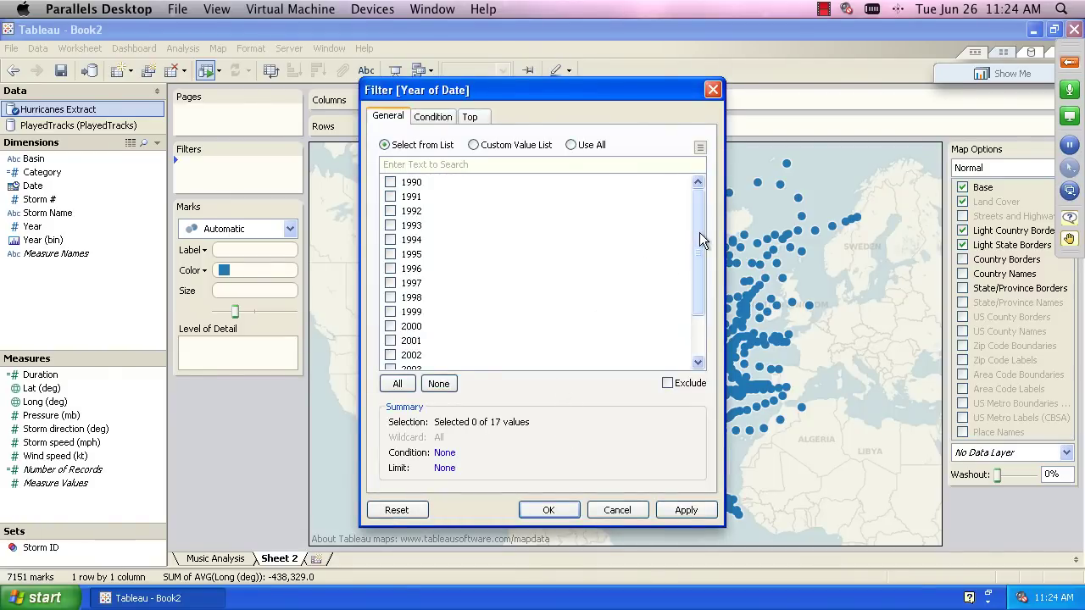
pyautogui.moveTo(699, 232); pyautogui.dragTo(697, 277)
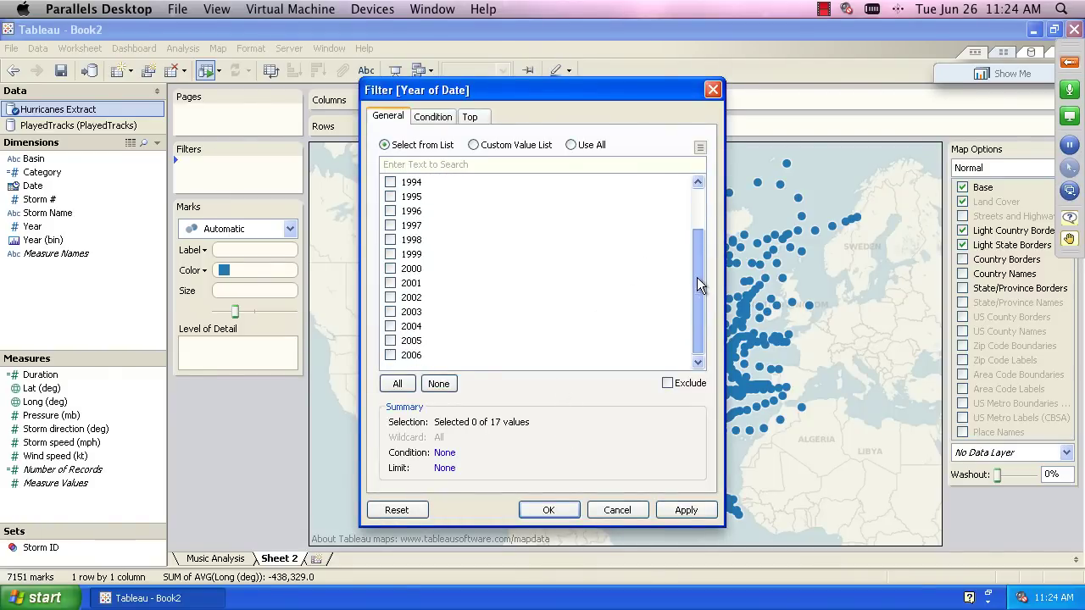
pyautogui.click(390, 341)
pyautogui.click(548, 510)
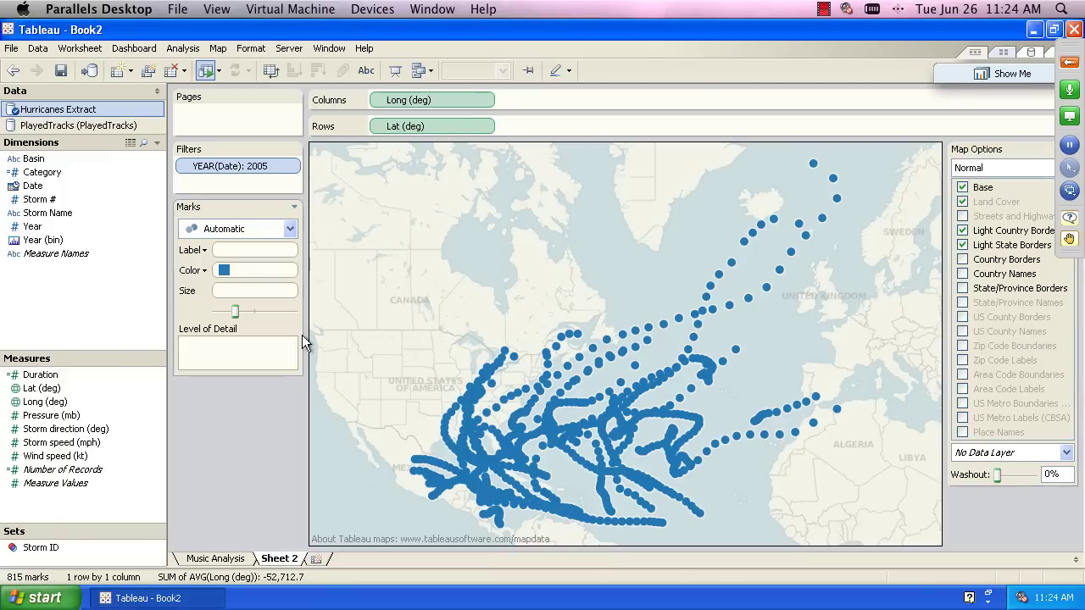
# - Encode the map marks with Wind speed (kt) as size, Category as color and Storm Name as label
pyautogui.moveTo(54, 457); pyautogui.dragTo(245, 292)
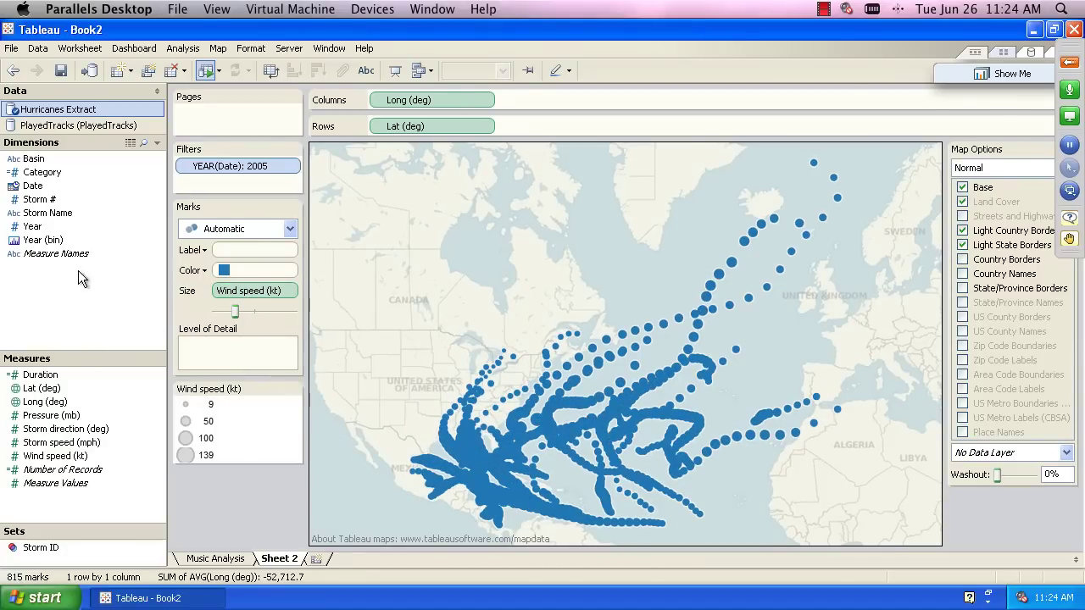
pyautogui.moveTo(42, 172); pyautogui.dragTo(252, 268)
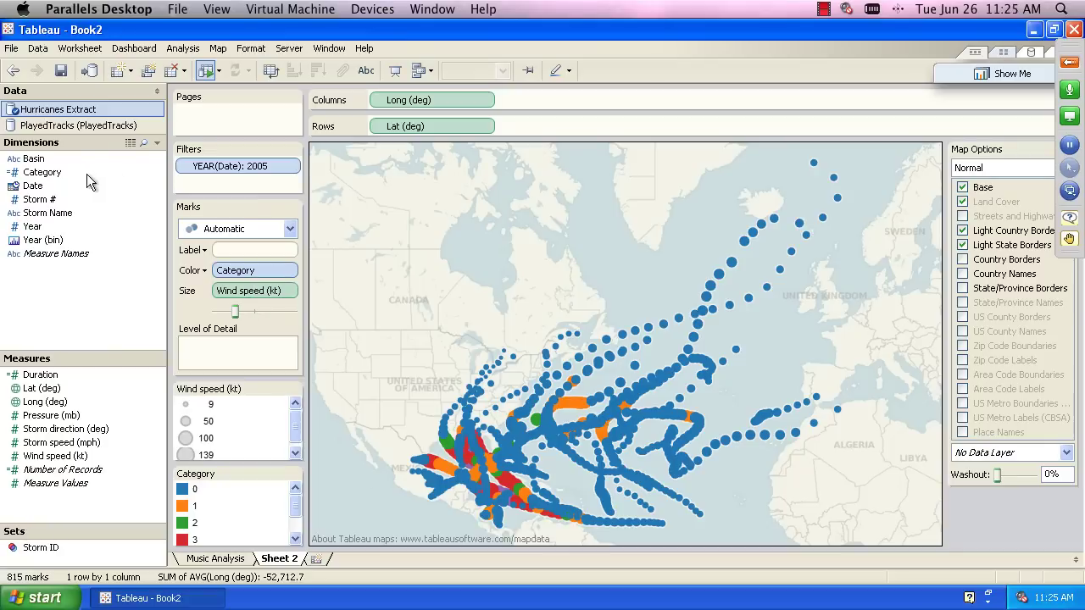
pyautogui.moveTo(52, 214); pyautogui.dragTo(248, 250)
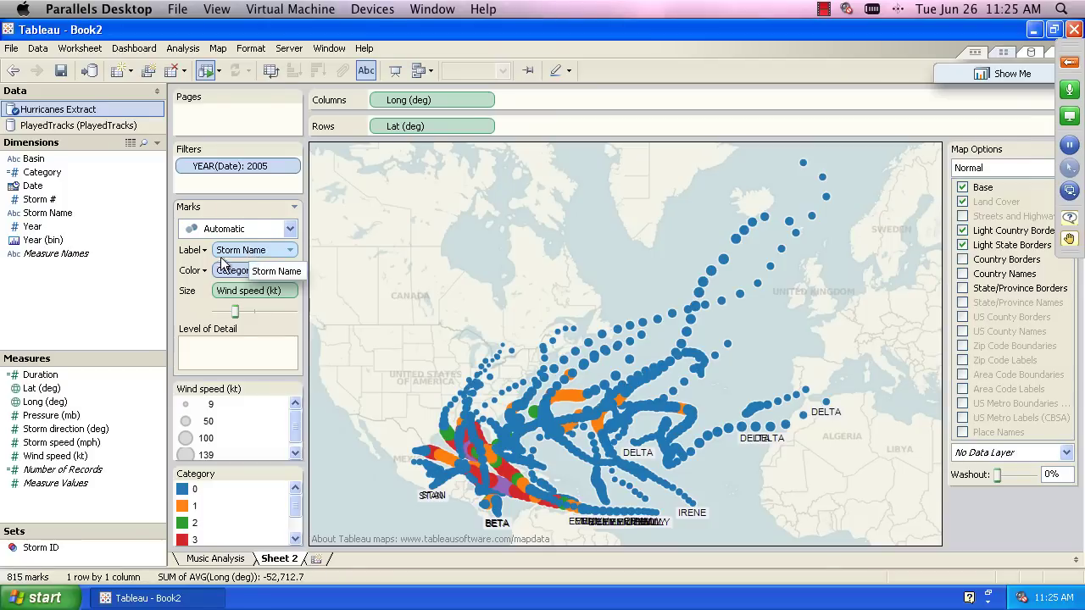
# - Slightly increase the overall size of the marks on the hurricane map
pyautogui.moveTo(726, 303)
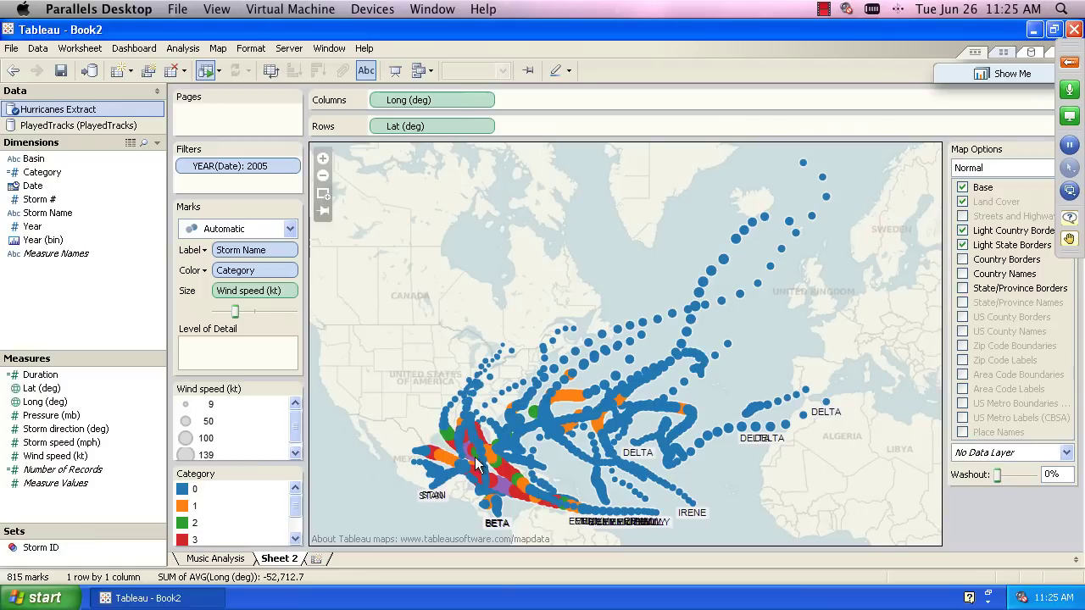
pyautogui.moveTo(485, 460)
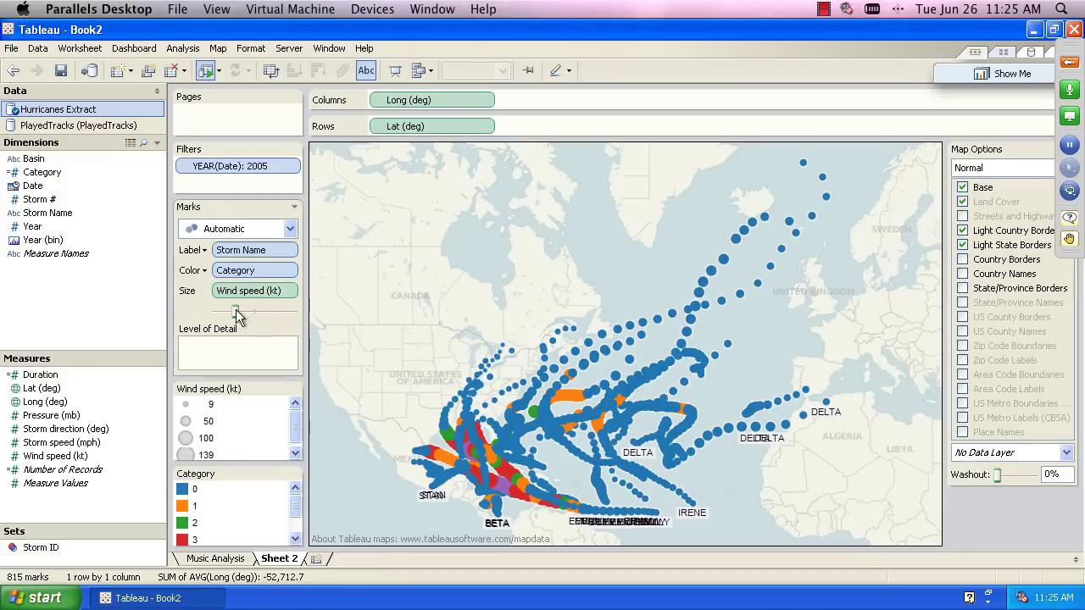
pyautogui.moveTo(242, 311); pyautogui.dragTo(246, 312)
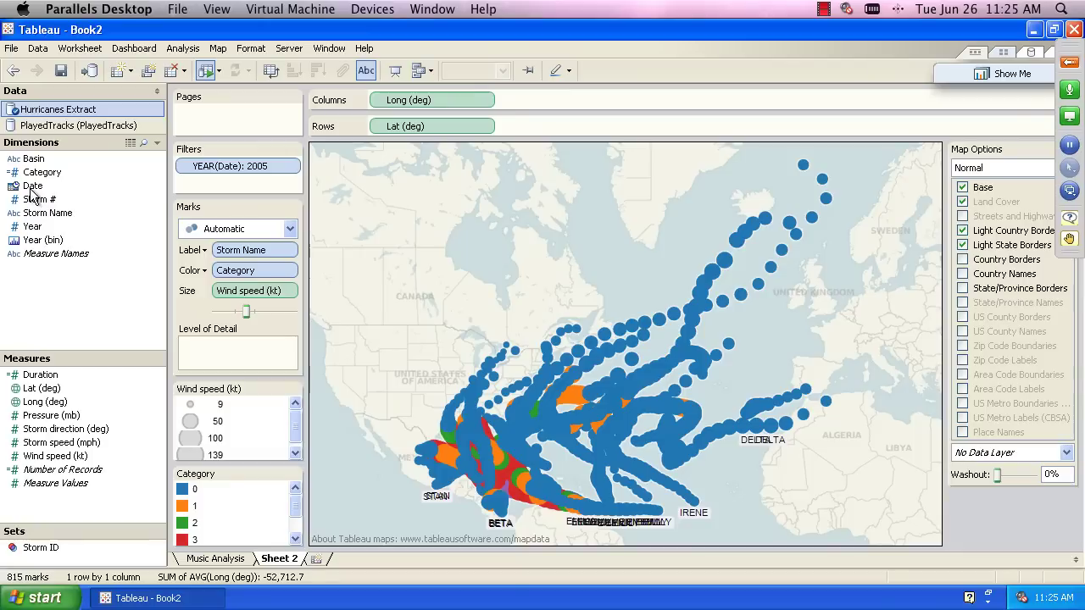
# - Page the hurricane map by Date, using the exact date instead of the year
pyautogui.moveTo(32, 190); pyautogui.dragTo(232, 114)
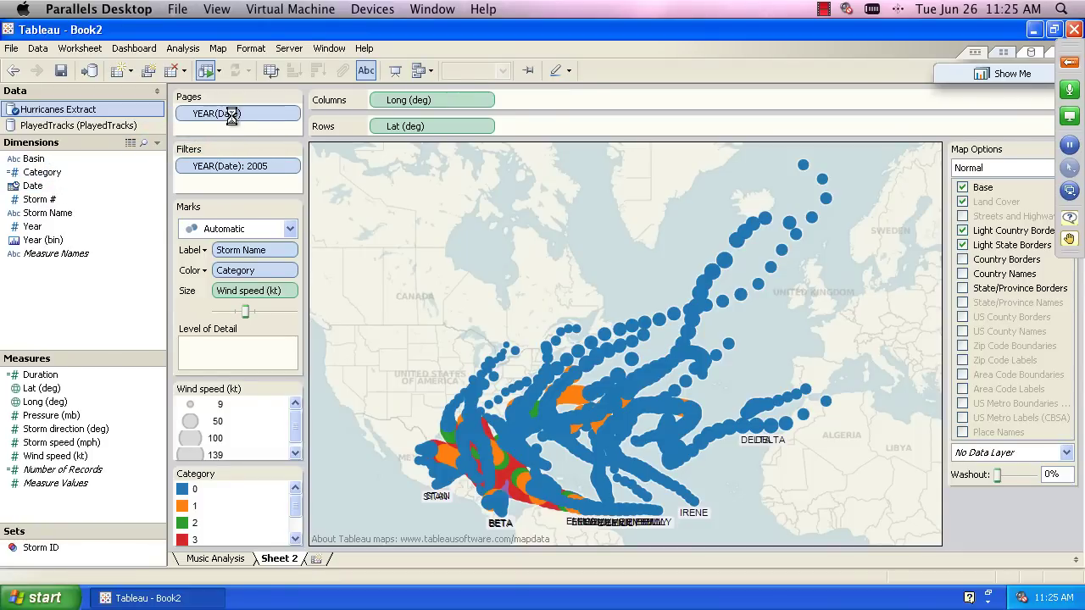
pyautogui.click(295, 114)
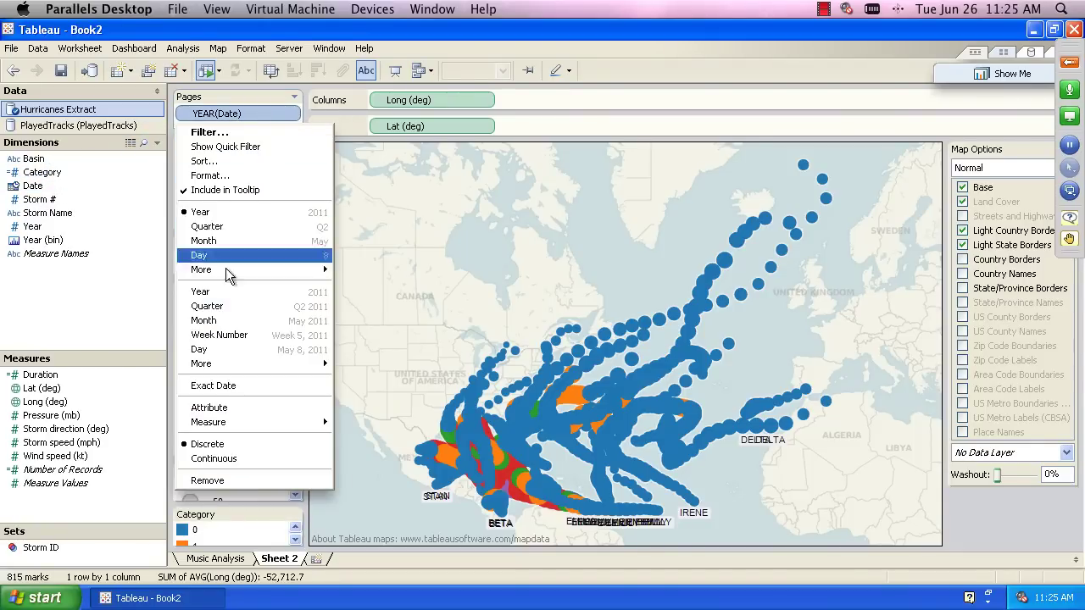
pyautogui.click(243, 383)
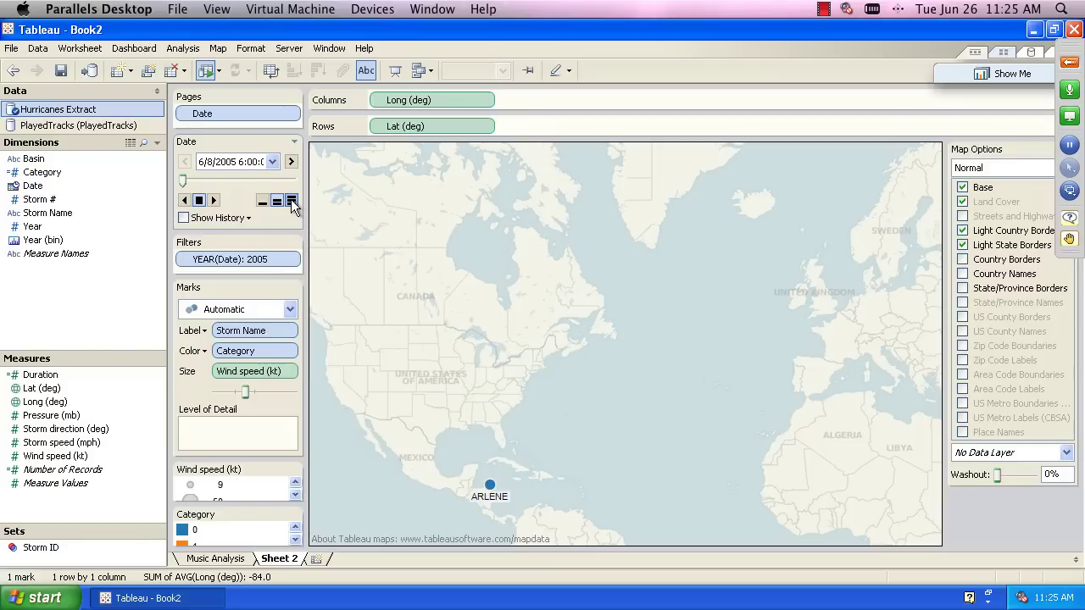
# - Show the page history for all marks and play the storm animation forward
pyautogui.click(222, 219)
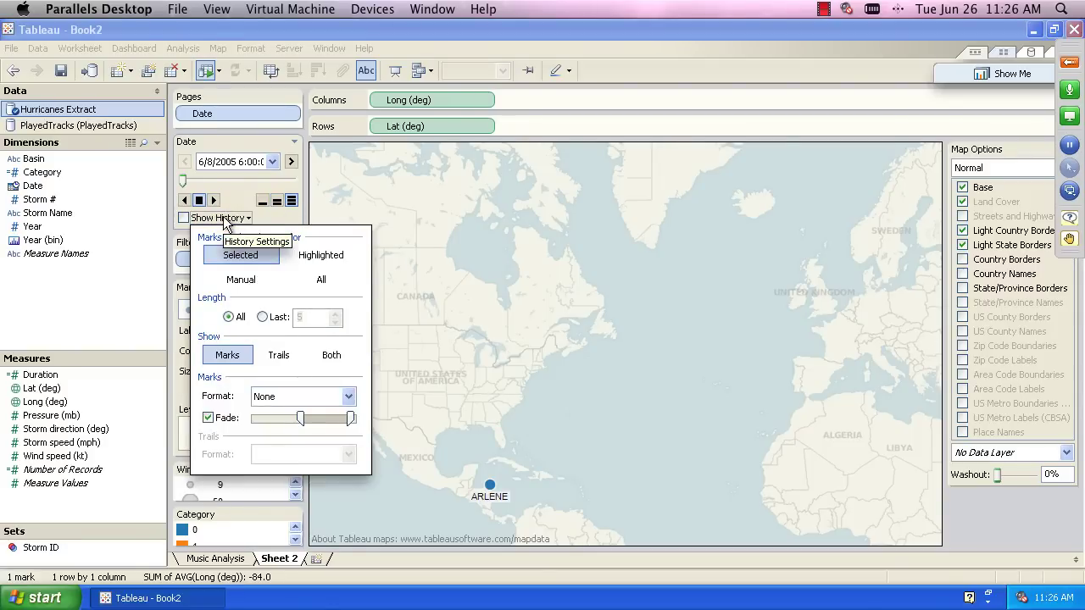
pyautogui.click(315, 280)
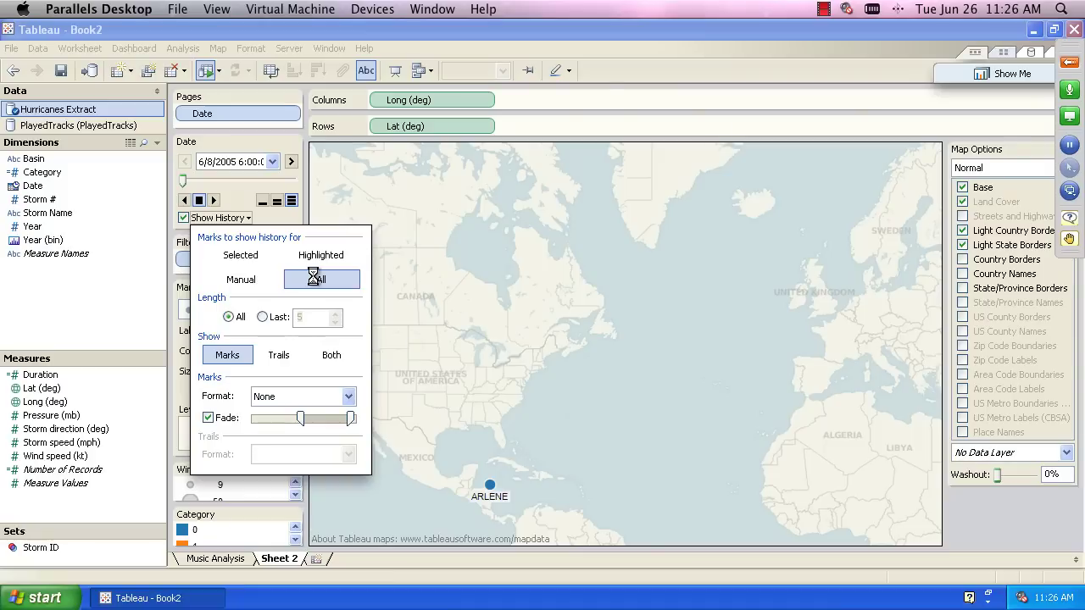
pyautogui.click(386, 200)
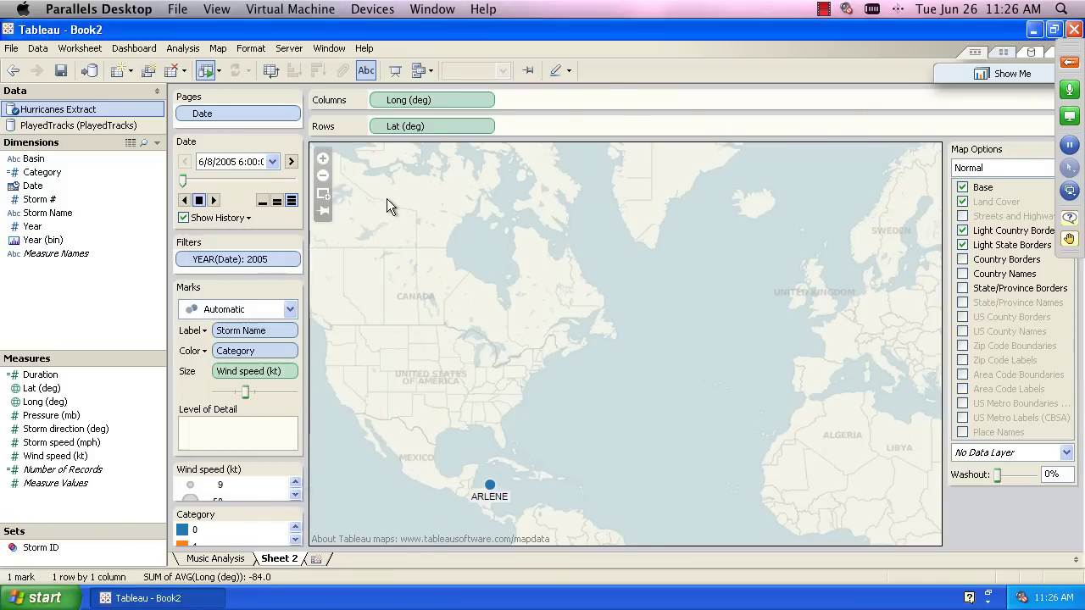
pyautogui.click(214, 200)
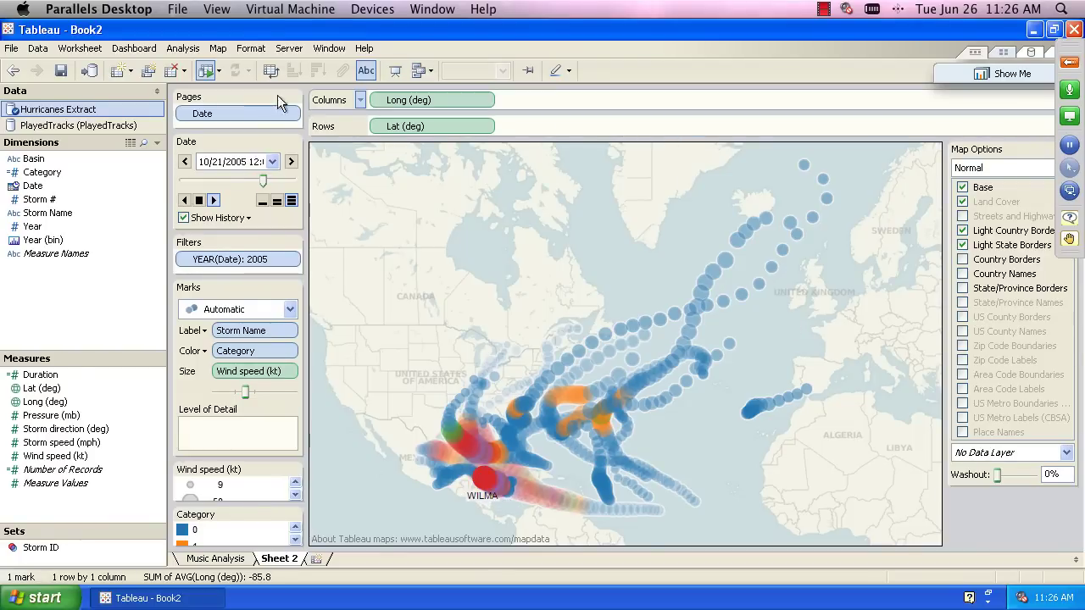
# - Close the current workbook without saving its changes
pyautogui.click(11, 49)
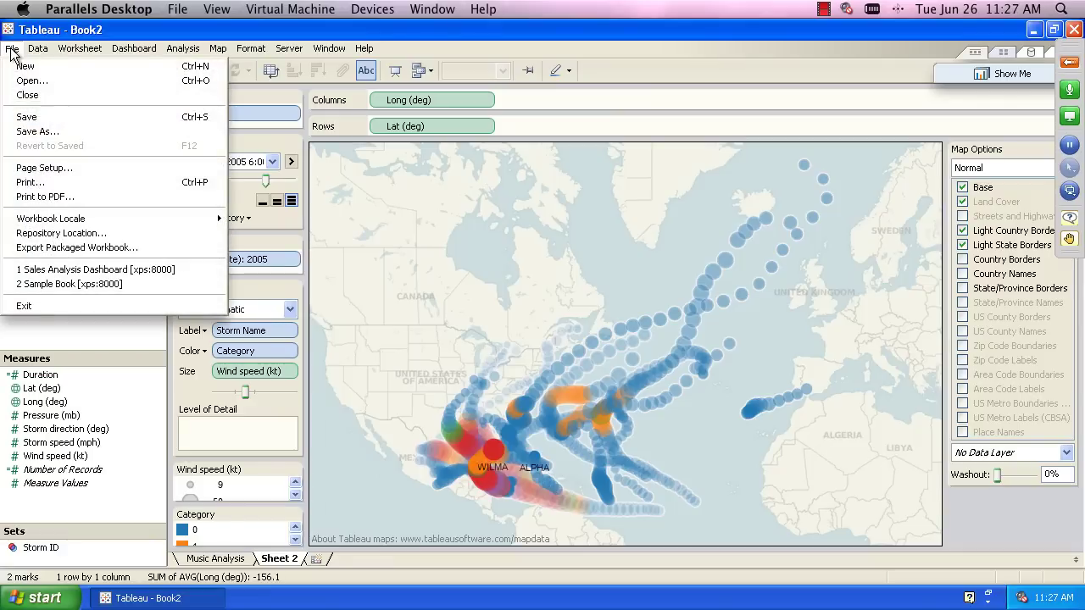
pyautogui.click(26, 96)
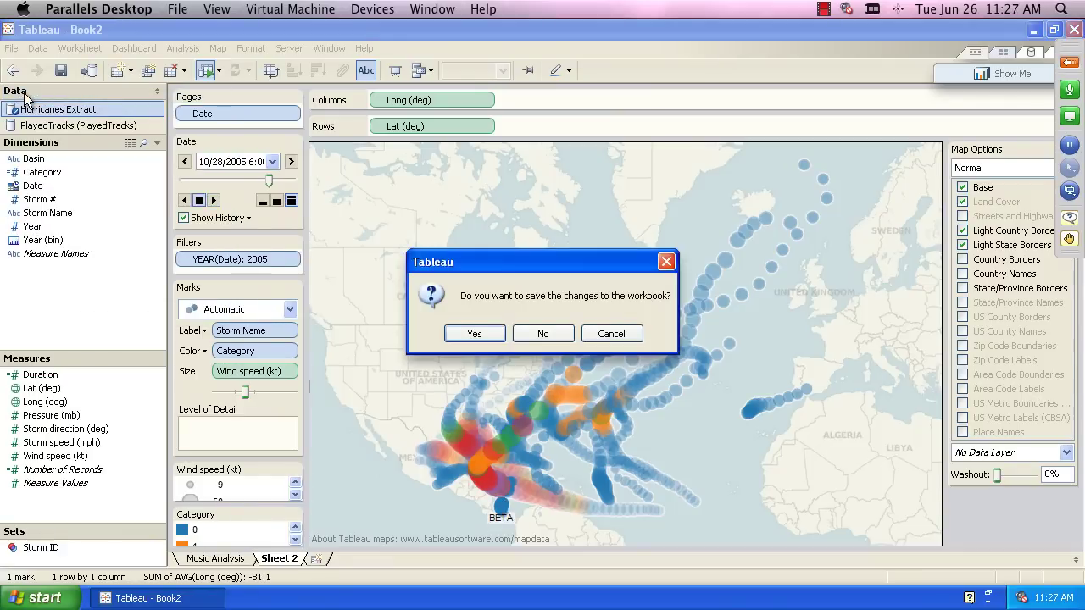
pyautogui.click(540, 336)
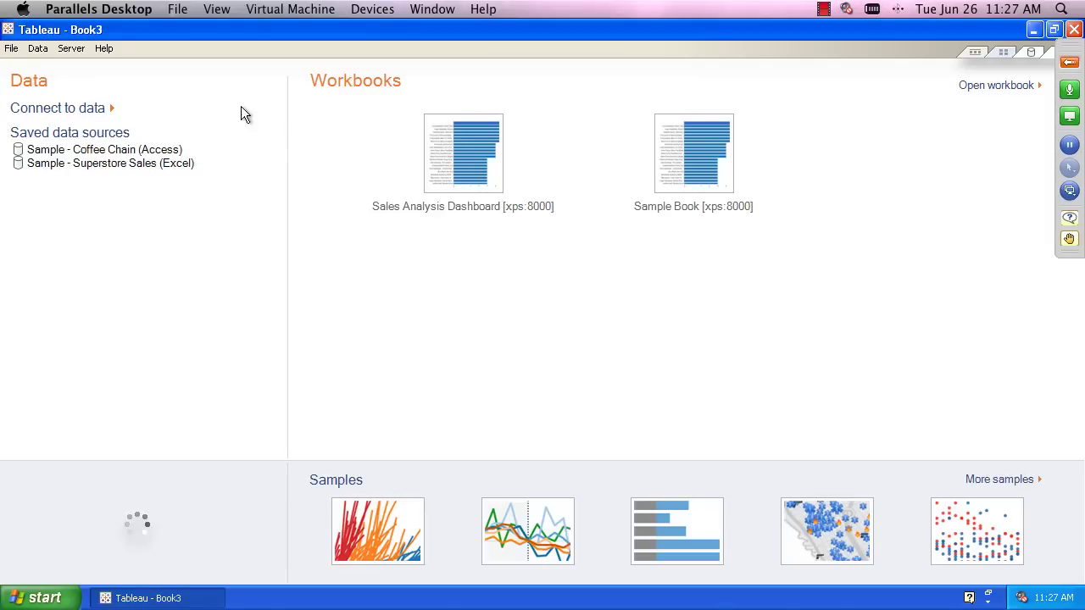
# - Connect to the Orders worksheet of the Excel file Sample - Superstore Sales (Excel).xls as a single table
pyautogui.click(45, 111)
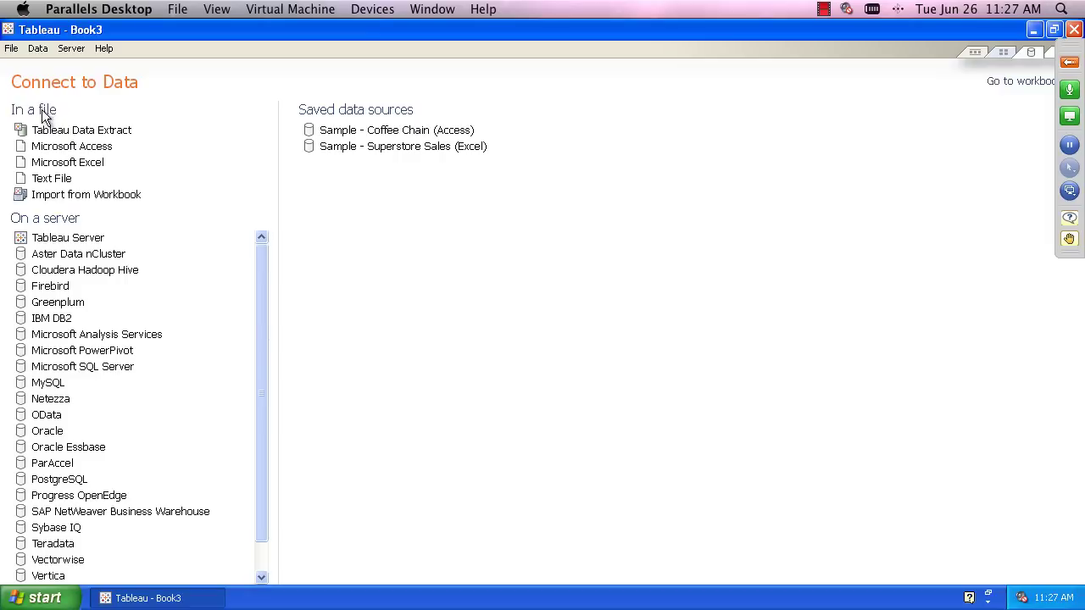
pyautogui.click(45, 165)
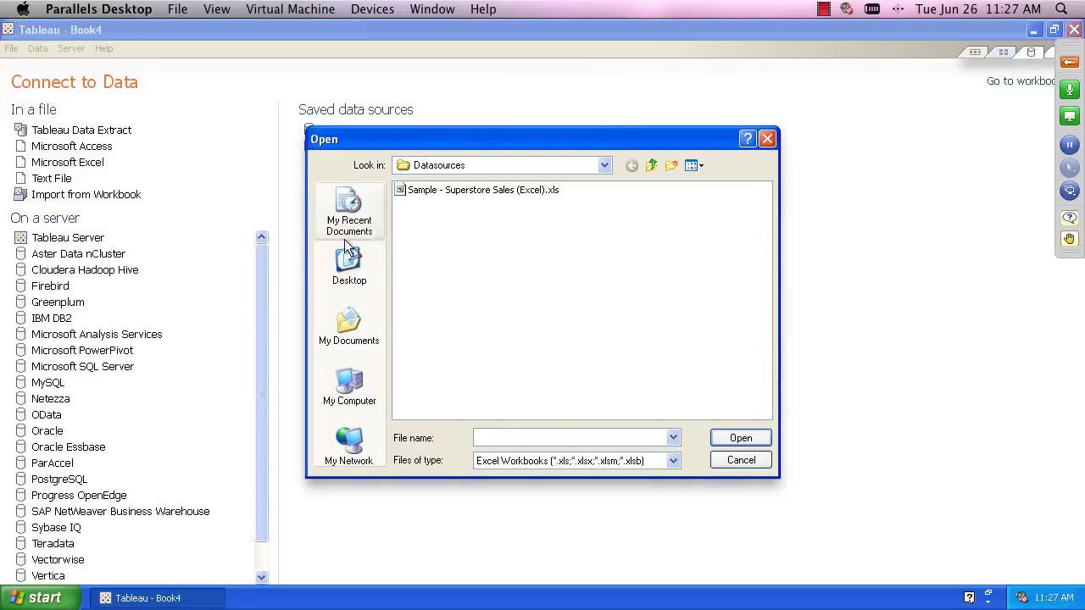
pyautogui.click(439, 190)
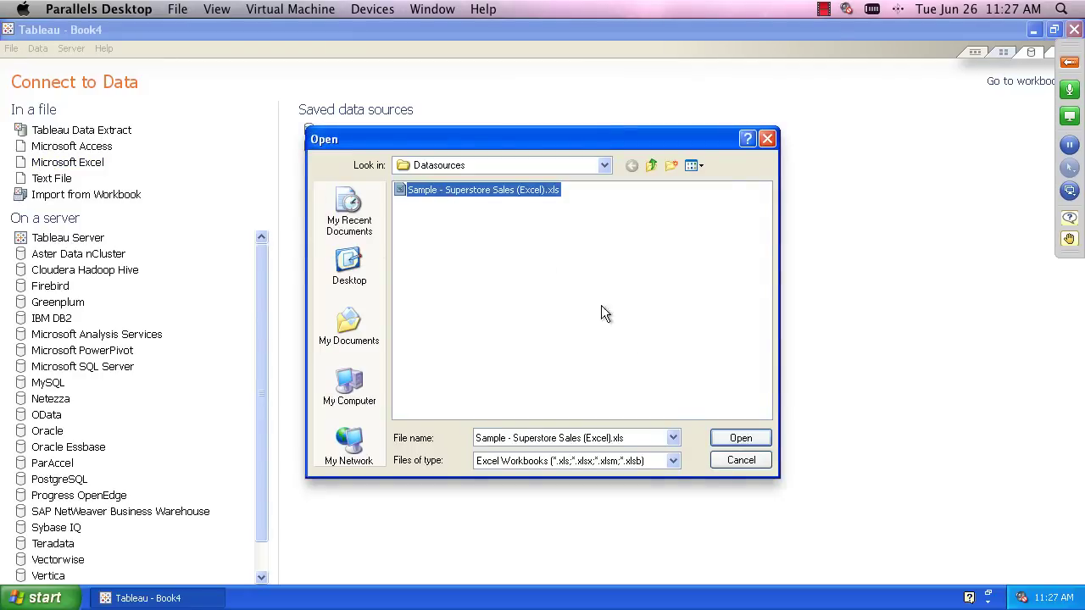
pyautogui.click(734, 441)
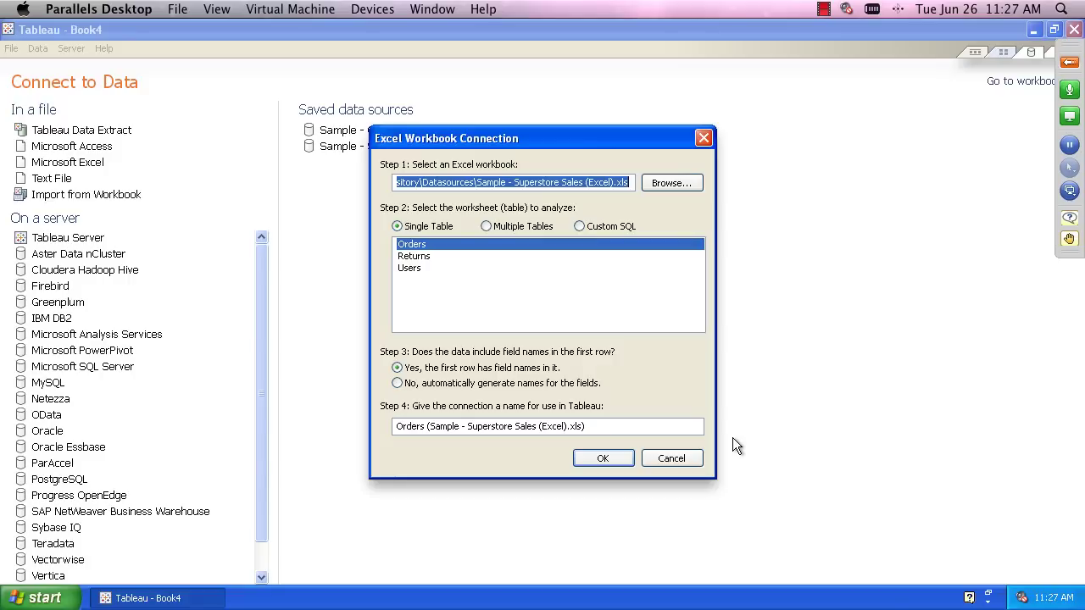
pyautogui.moveTo(408, 249)
pyautogui.click(610, 458)
pyautogui.click(505, 257)
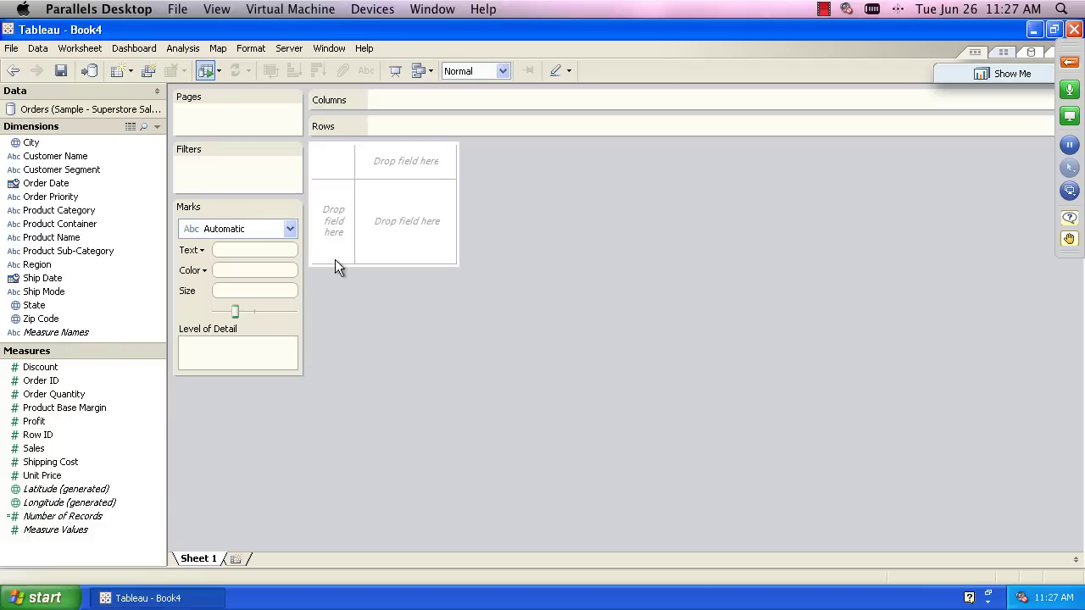
# - Build a bar chart of total Sales broken down by Product Category and Region
pyautogui.doubleClick(38, 449)
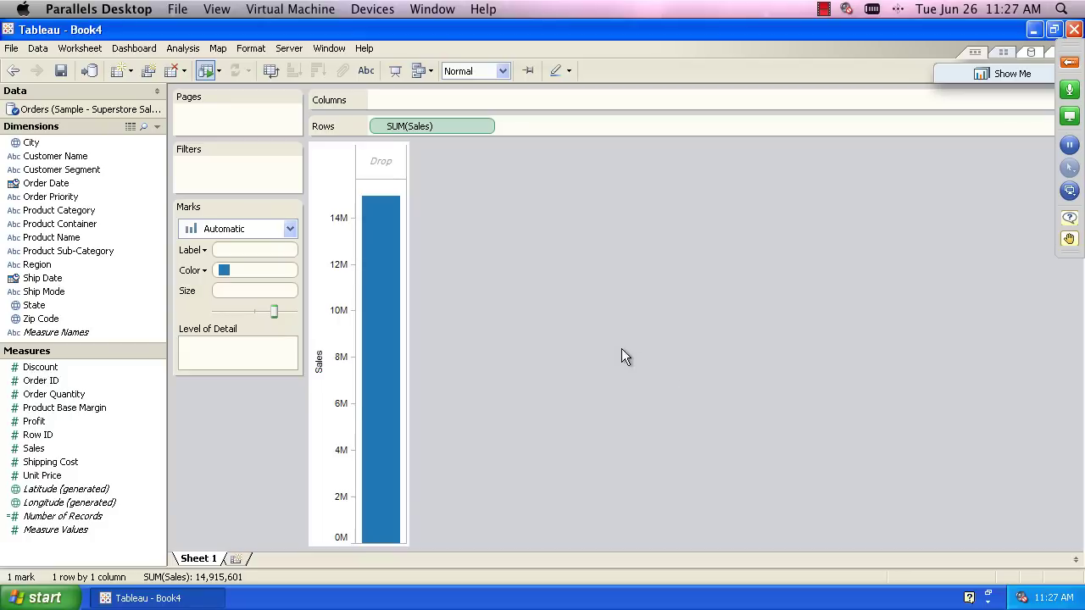
pyautogui.moveTo(373, 232)
pyautogui.doubleClick(83, 215)
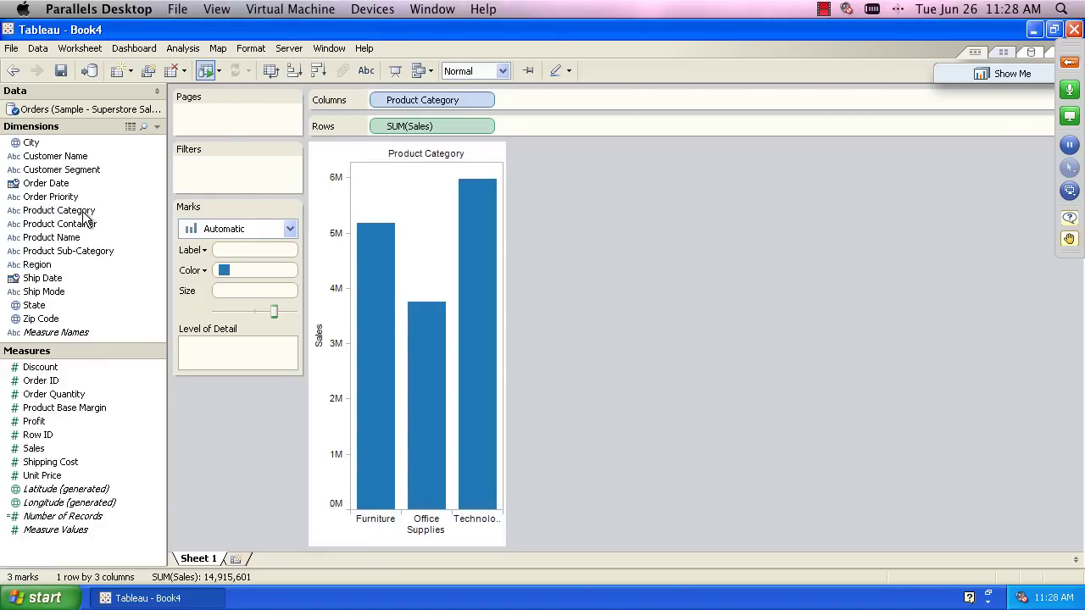
pyautogui.doubleClick(47, 266)
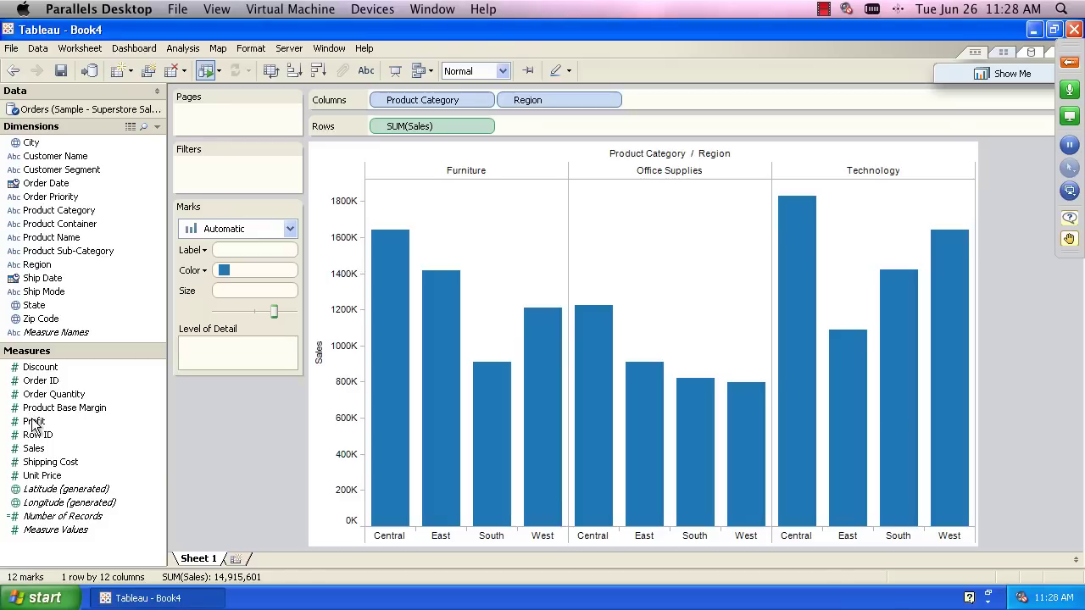
# - Color the bars by Profit and examine the Furniture East and Technology Central bars
pyautogui.moveTo(34, 426); pyautogui.dragTo(260, 268)
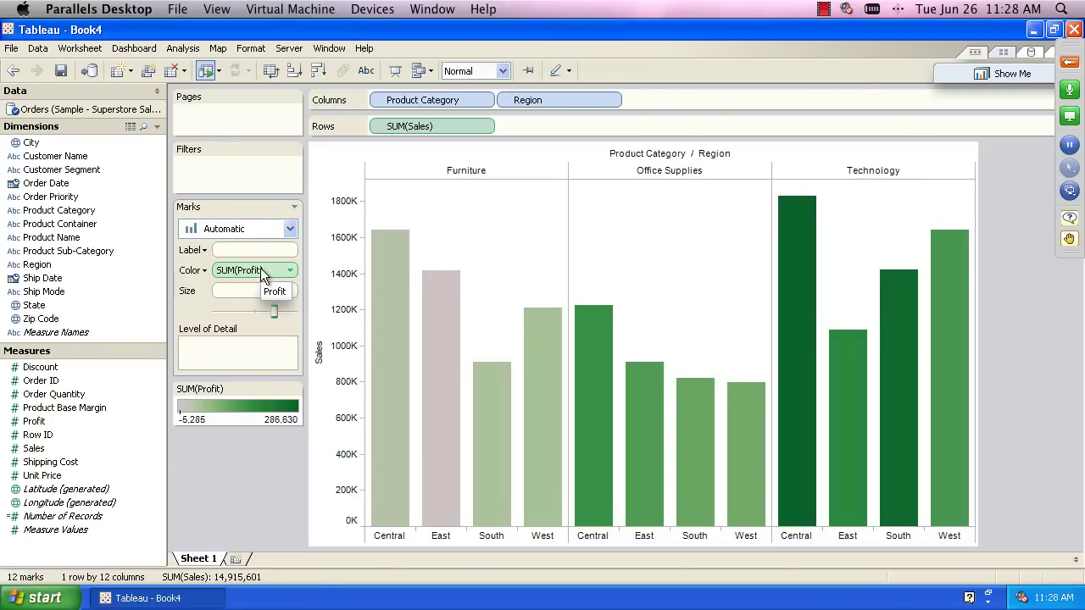
pyautogui.moveTo(451, 302)
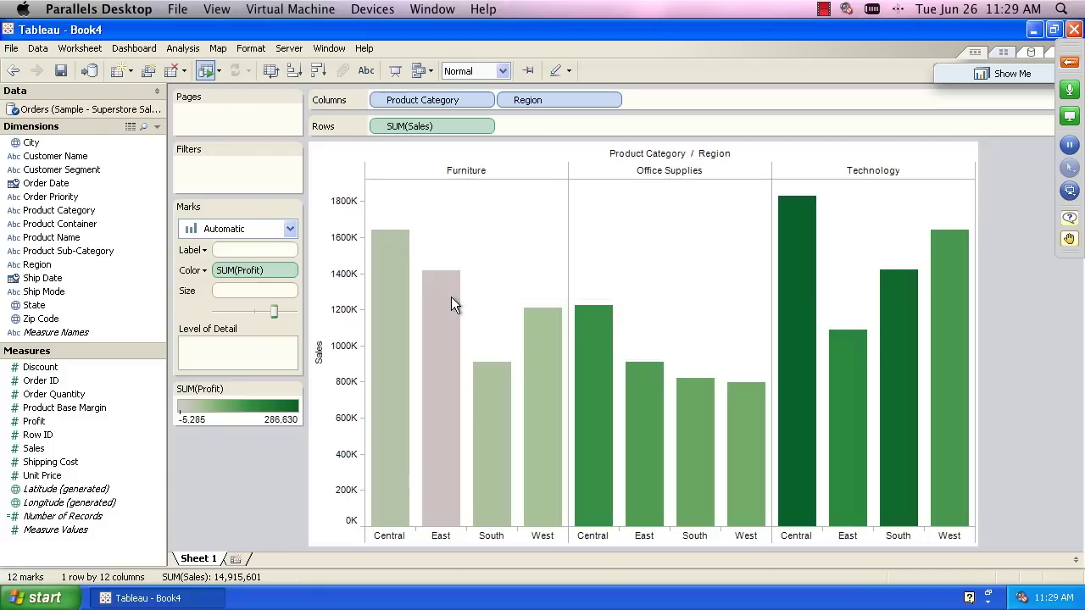
pyautogui.moveTo(444, 337)
pyautogui.moveTo(806, 283)
# - Rename the worksheet as Category/Region Profit Analysis
pyautogui.doubleClick(206, 560)
pyautogui.write('Category/R')
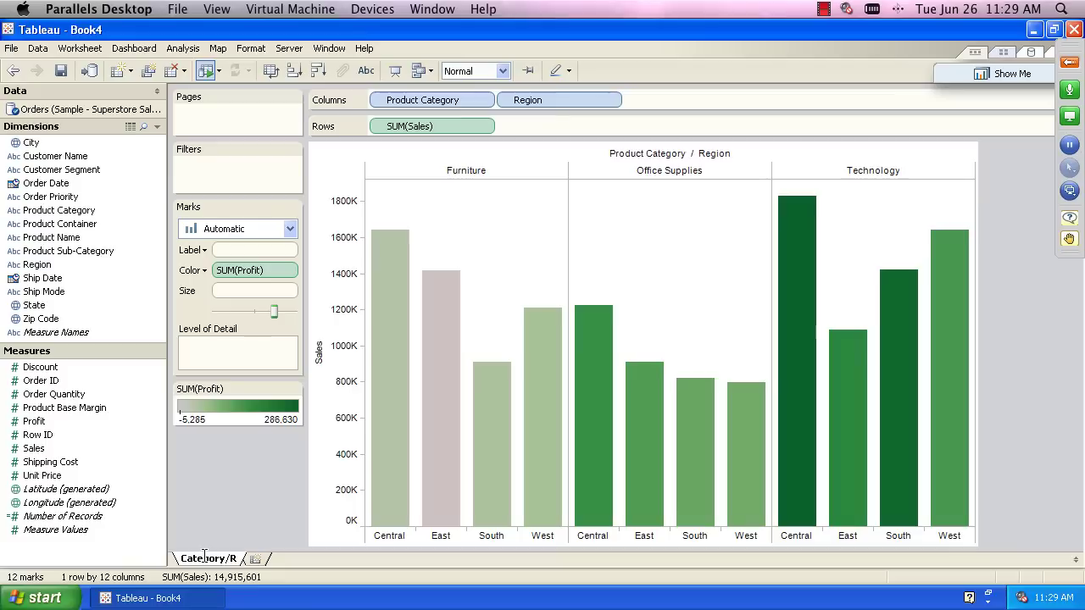
pyautogui.write('egion Profi')
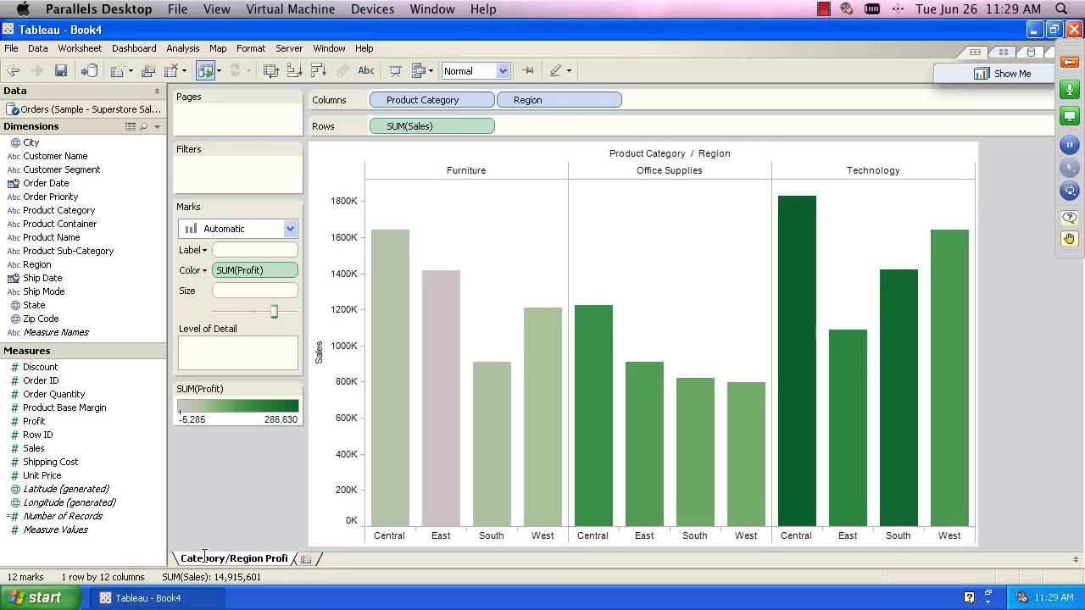
pyautogui.write('t Analysis')
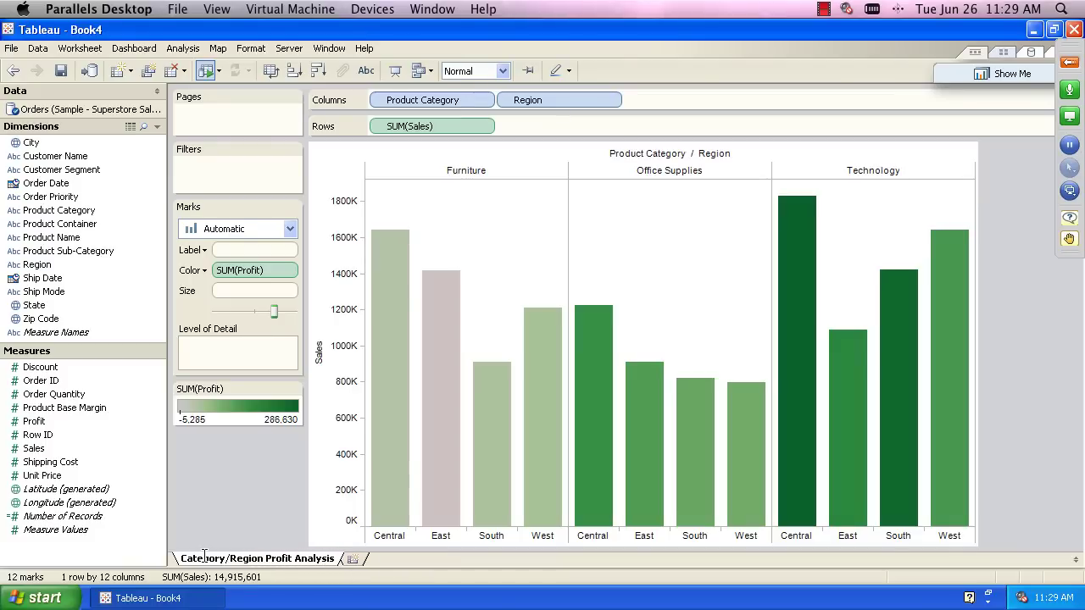
pyautogui.press('Return')
# - On a new worksheet, plot Sales by the discrete month and year of Order Date, with a separately colored line per Product Category
pyautogui.click(352, 559)
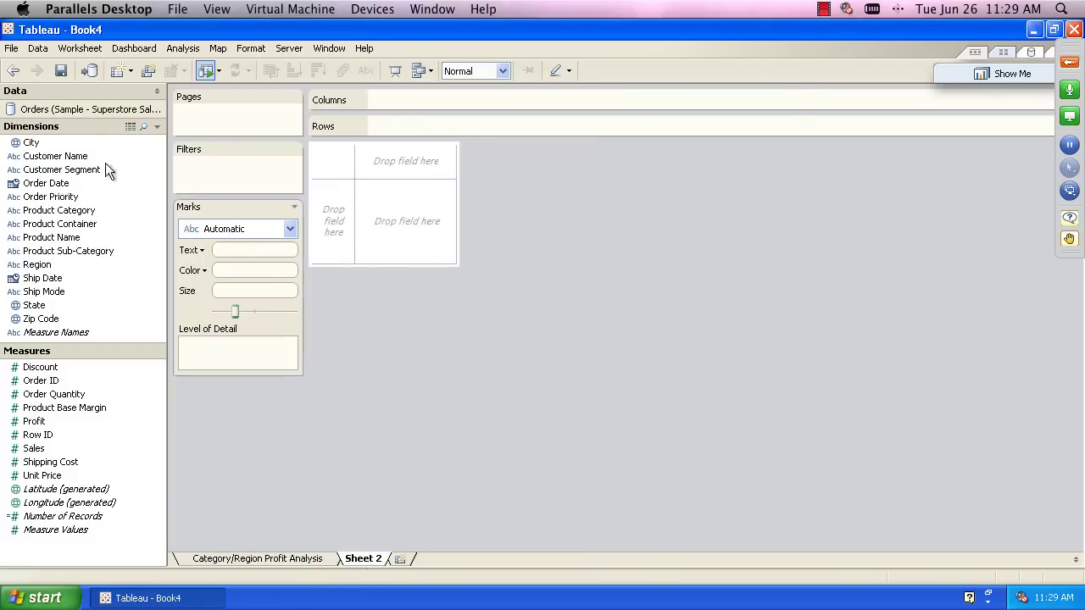
pyautogui.doubleClick(36, 449)
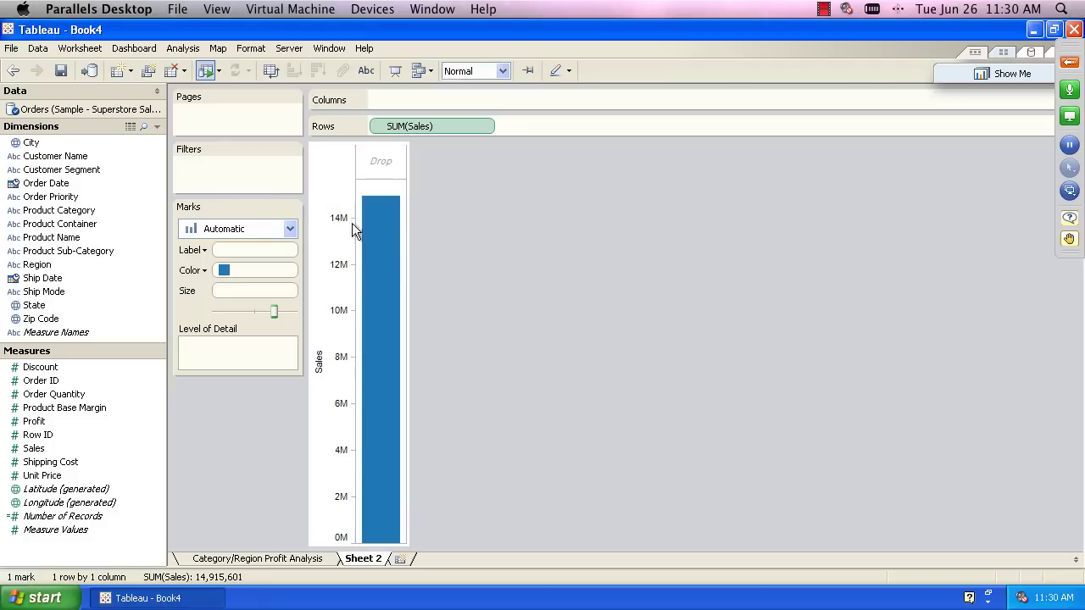
pyautogui.click(50, 184)
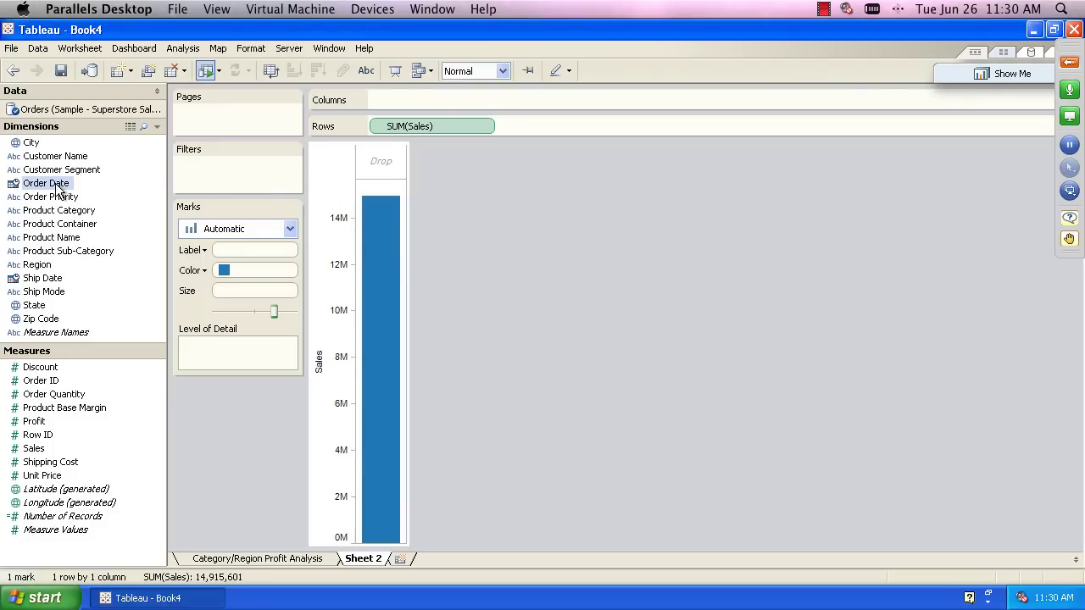
pyautogui.moveTo(57, 188); pyautogui.dragTo(421, 102)
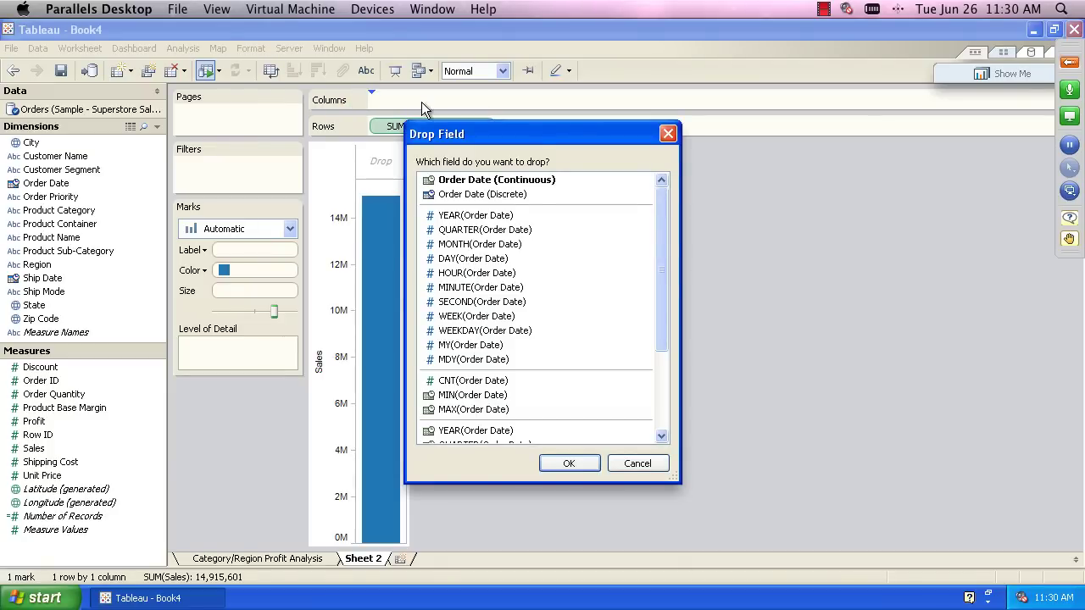
pyautogui.click(471, 346)
pyautogui.click(560, 462)
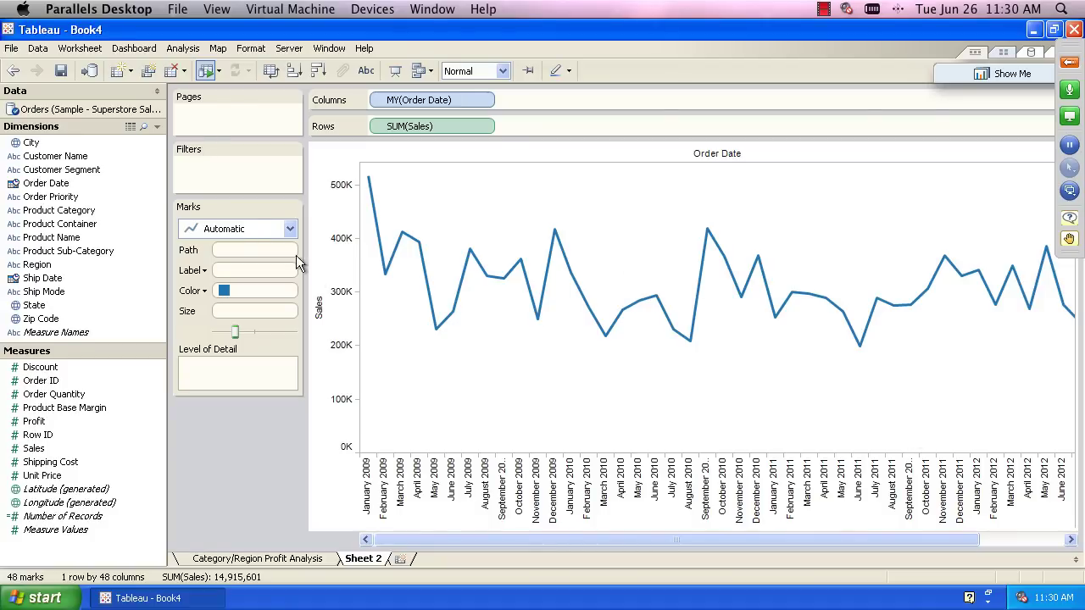
pyautogui.doubleClick(56, 212)
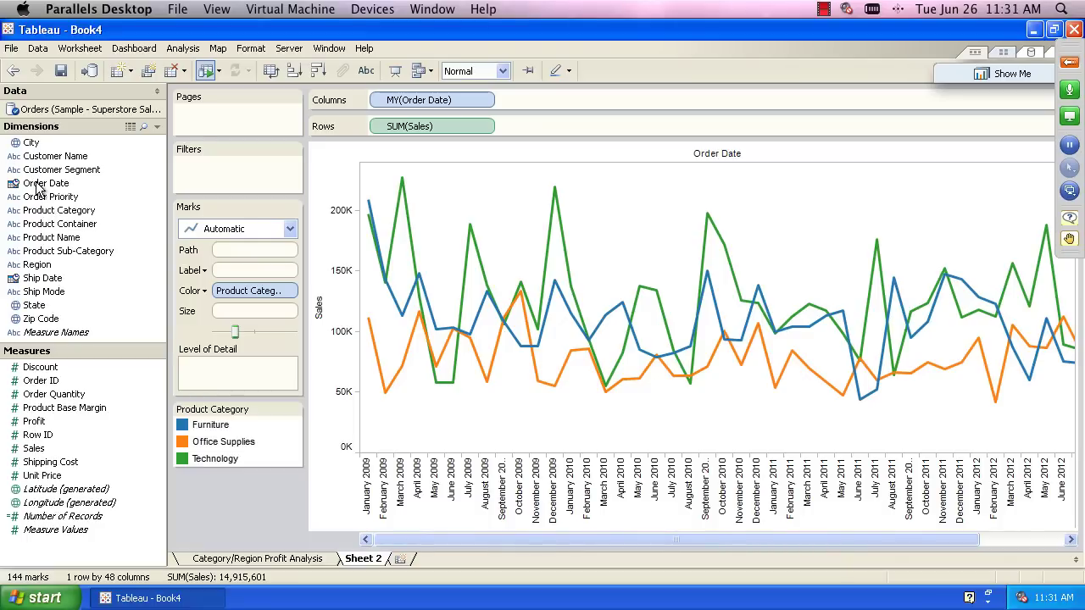
# - Show a quick filter for the Order Date year and change its display to a slider
pyautogui.rightClick(37, 187)
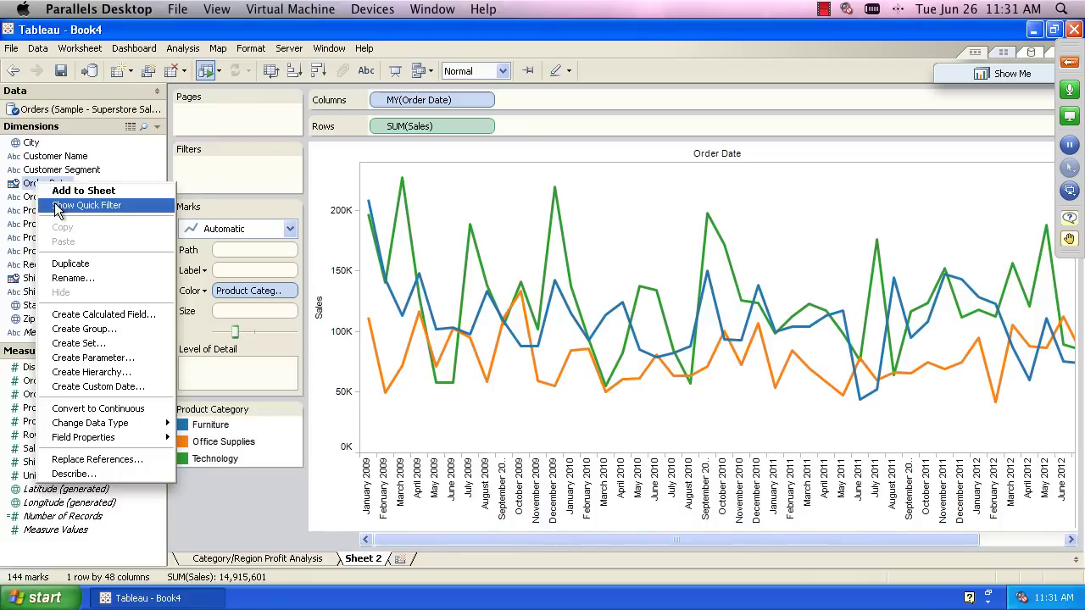
pyautogui.click(55, 207)
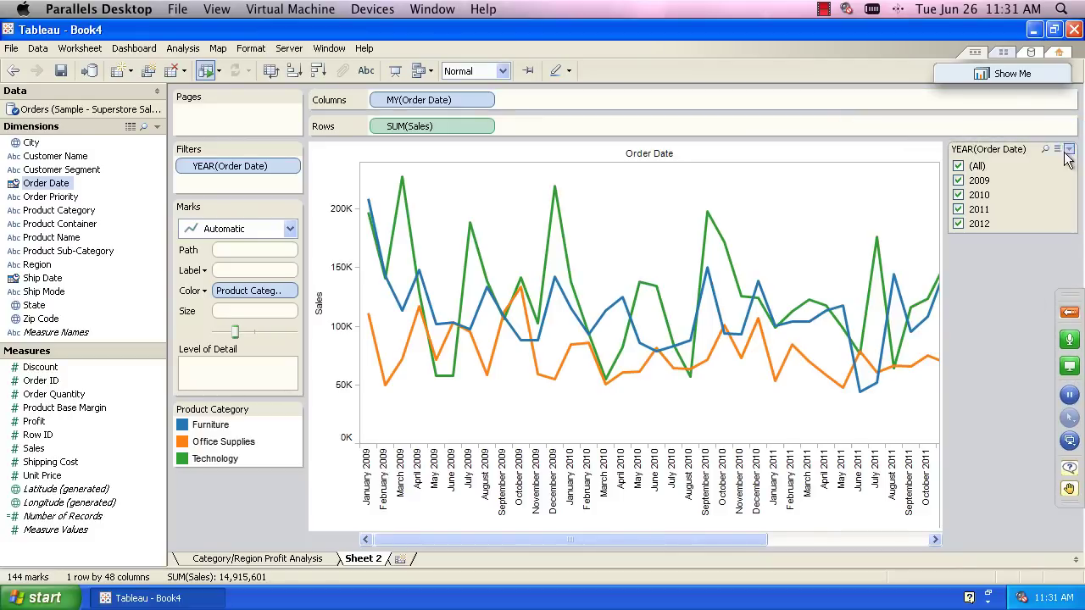
pyautogui.click(1069, 150)
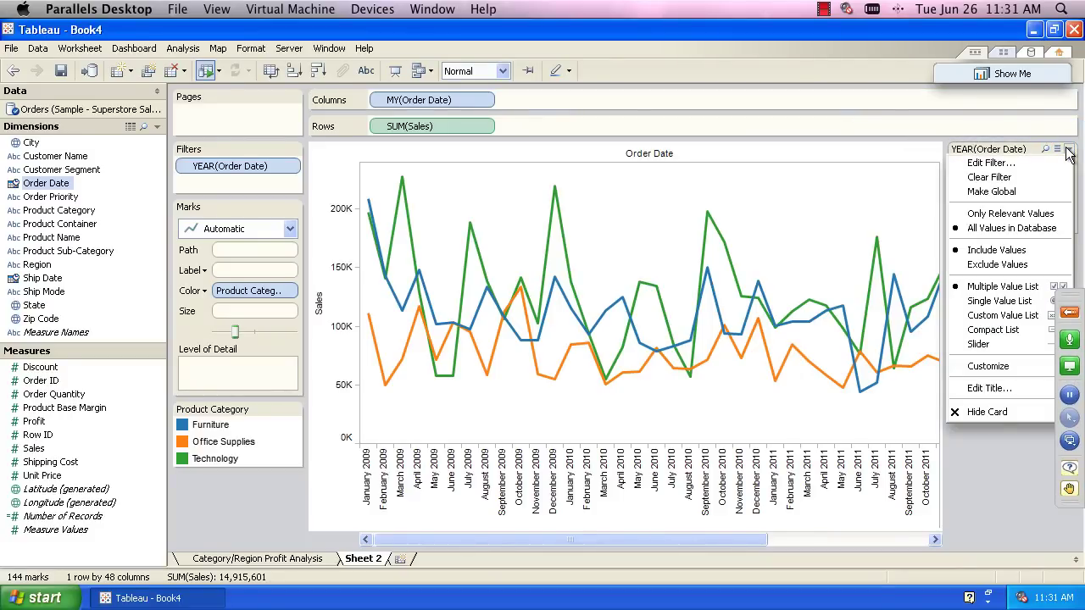
pyautogui.click(1000, 345)
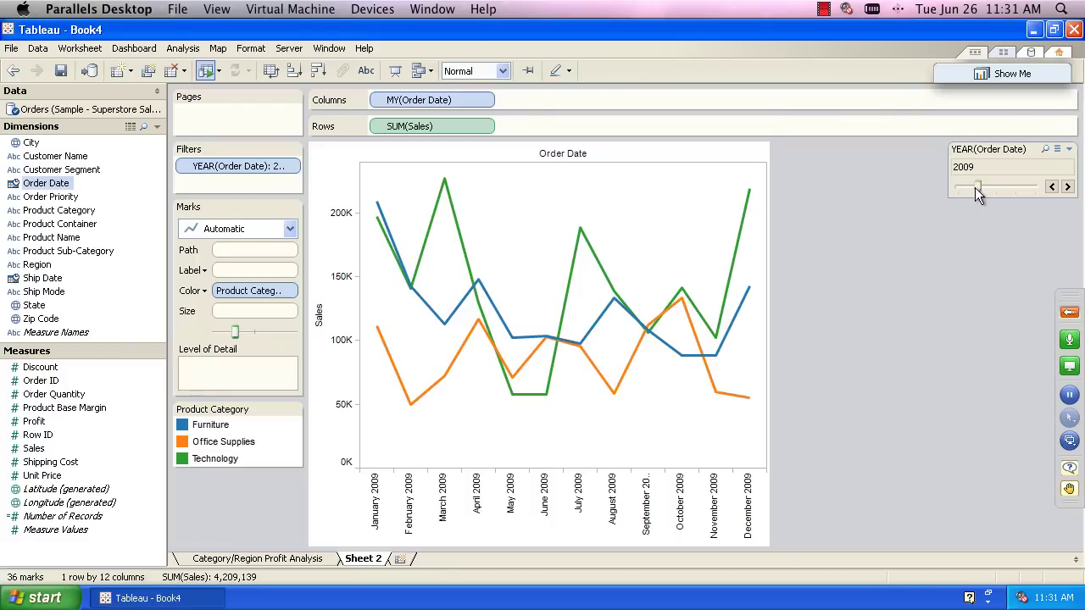
# - Sweep the year filter from all years through 2009 to 2012 and back to all years to compare the sales trends
pyautogui.moveTo(975, 187); pyautogui.dragTo(959, 187)
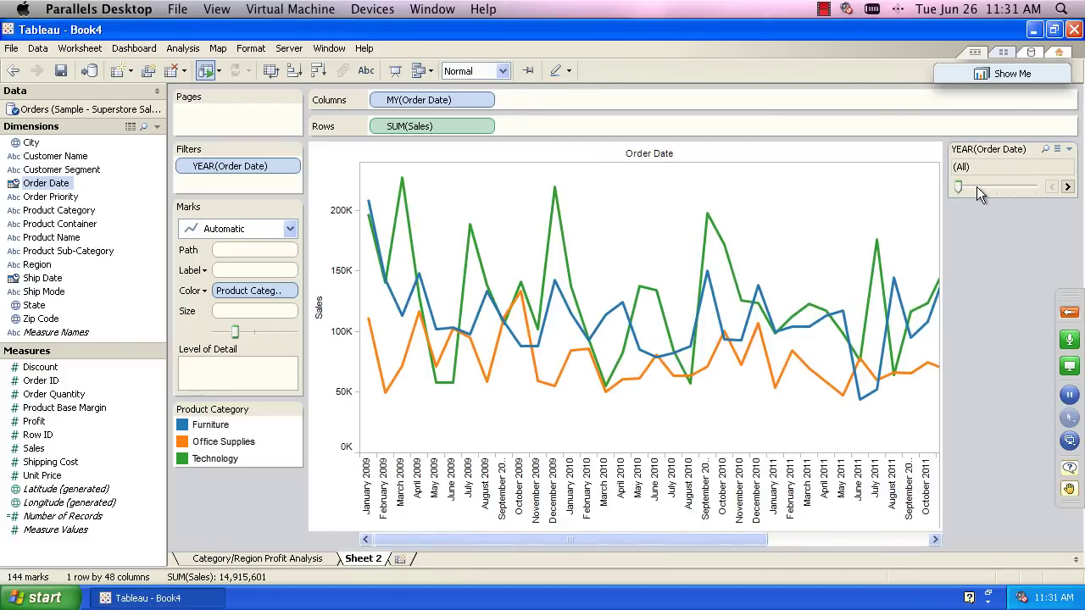
pyautogui.click(977, 187)
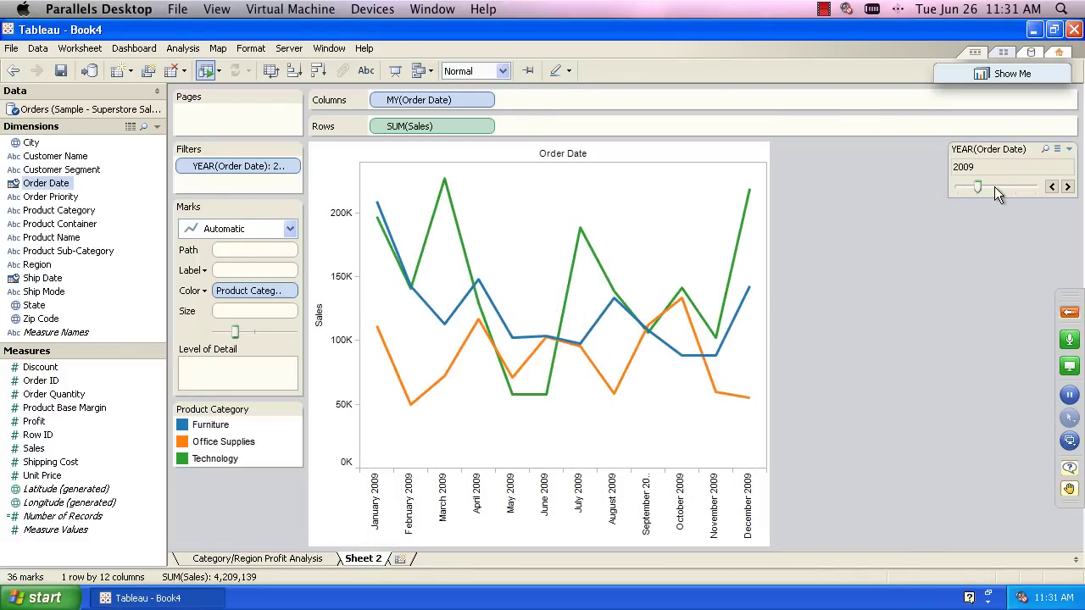
pyautogui.click(994, 186)
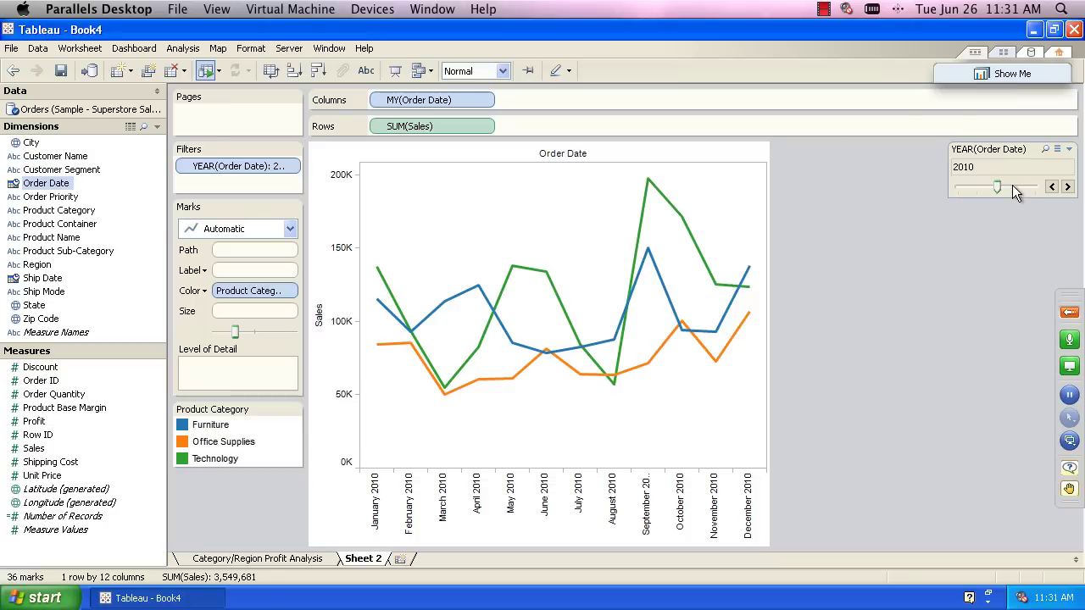
pyautogui.click(1012, 185)
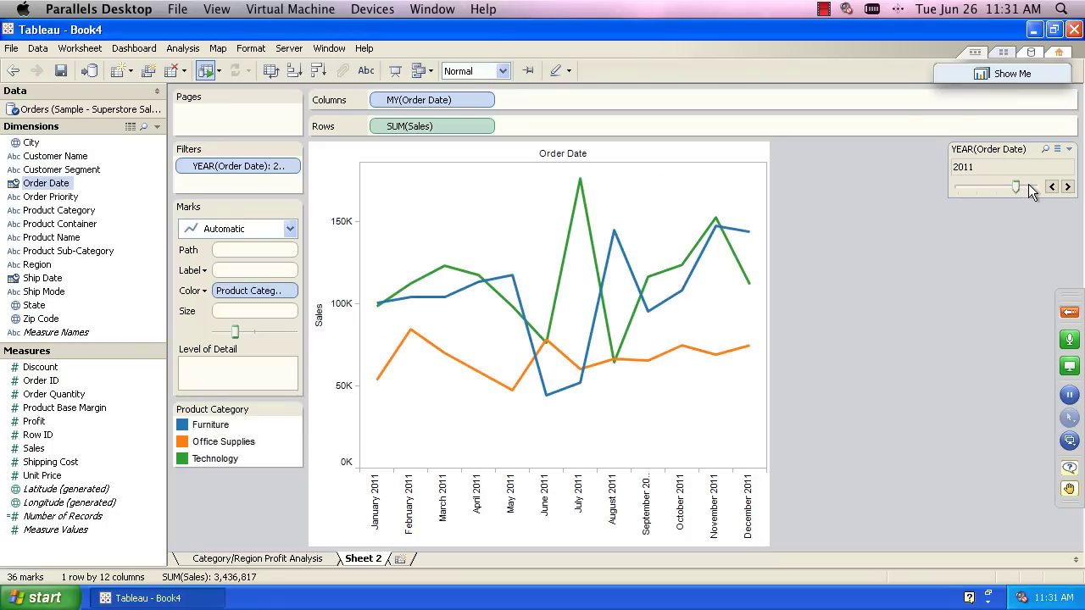
pyautogui.click(1035, 185)
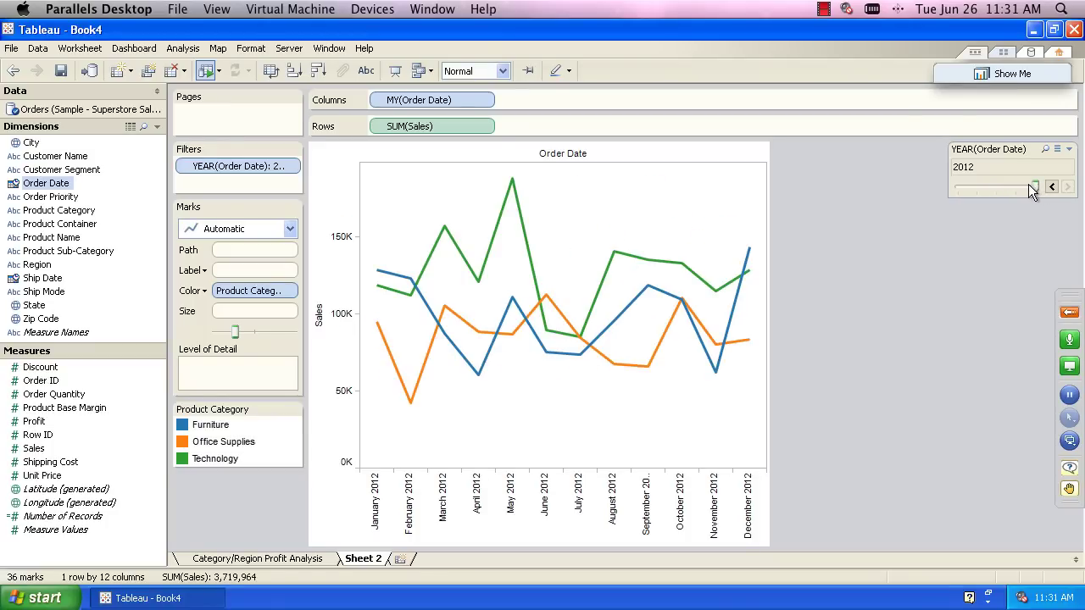
pyautogui.click(1017, 184)
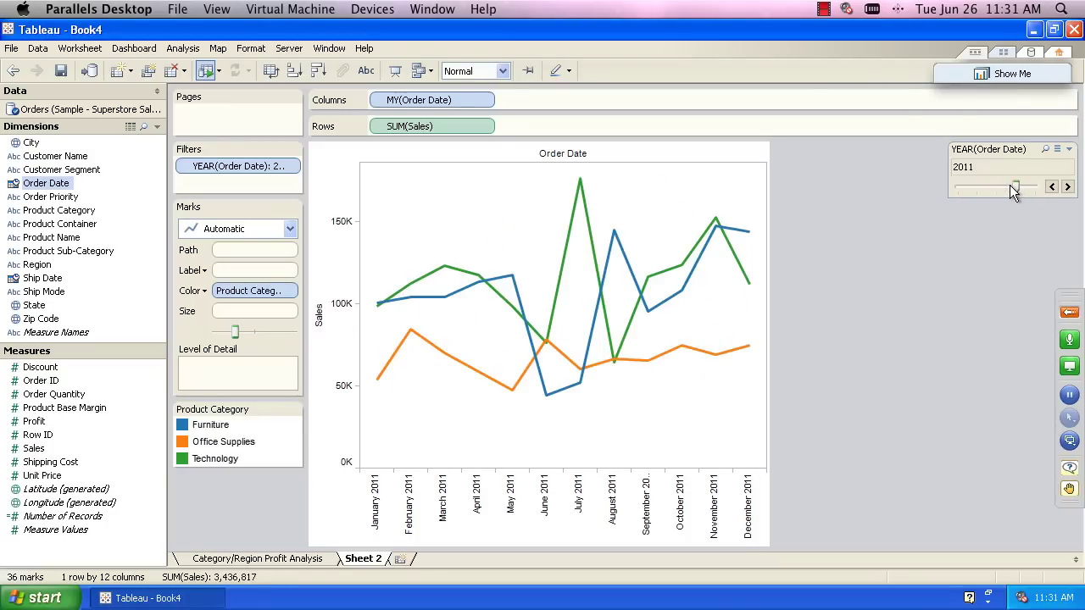
pyautogui.click(998, 185)
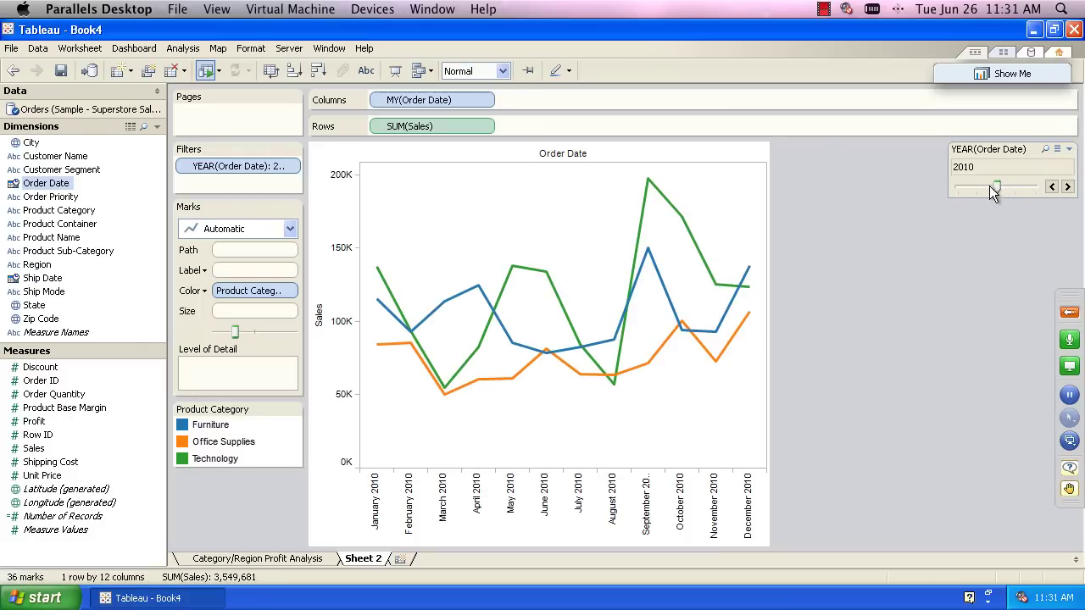
pyautogui.click(979, 186)
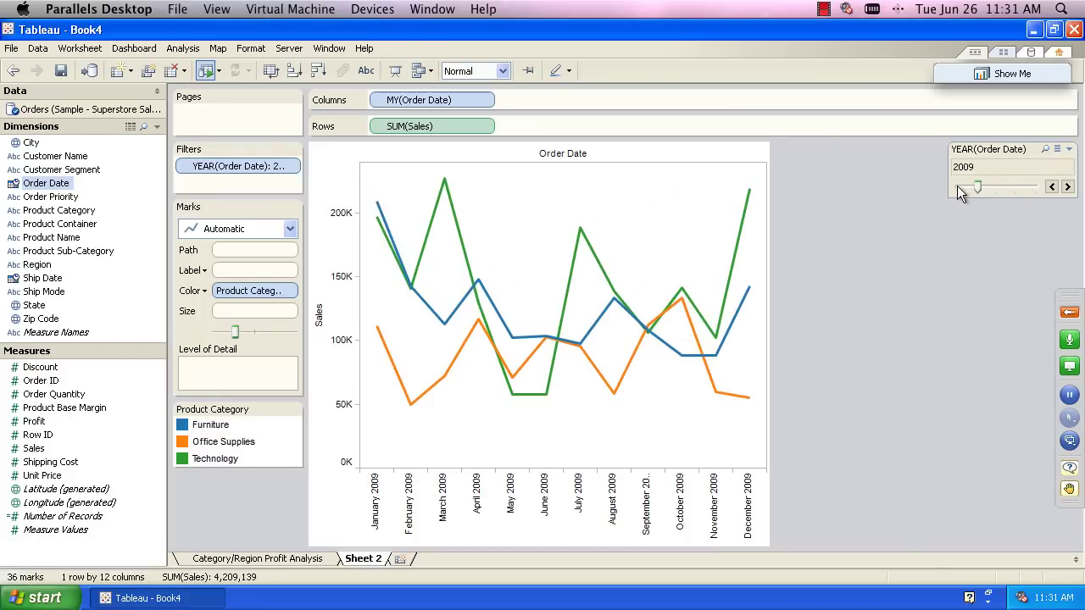
pyautogui.click(958, 186)
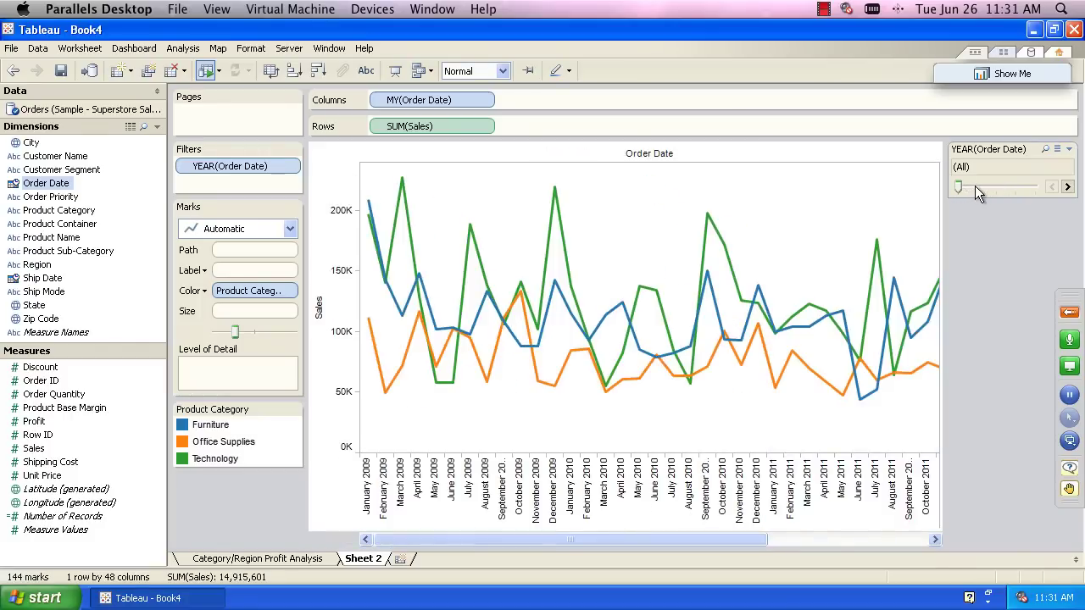
# - Move the year filter through 2009 and 2010 and leave the sales chart filtered to 2011
pyautogui.click(978, 186)
pyautogui.click(992, 184)
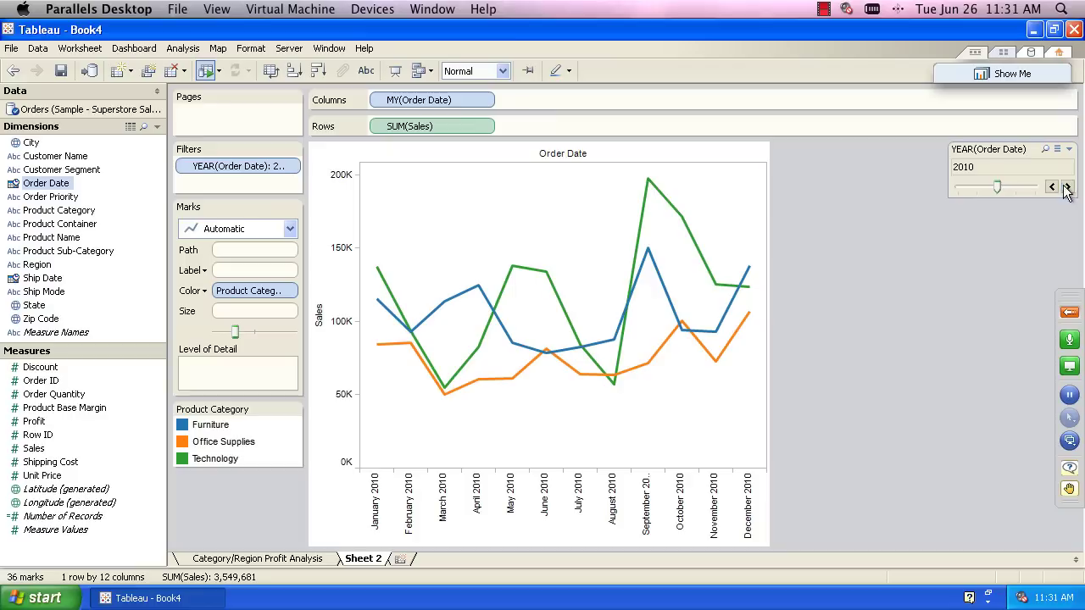
pyautogui.click(1067, 186)
pyautogui.click(1051, 186)
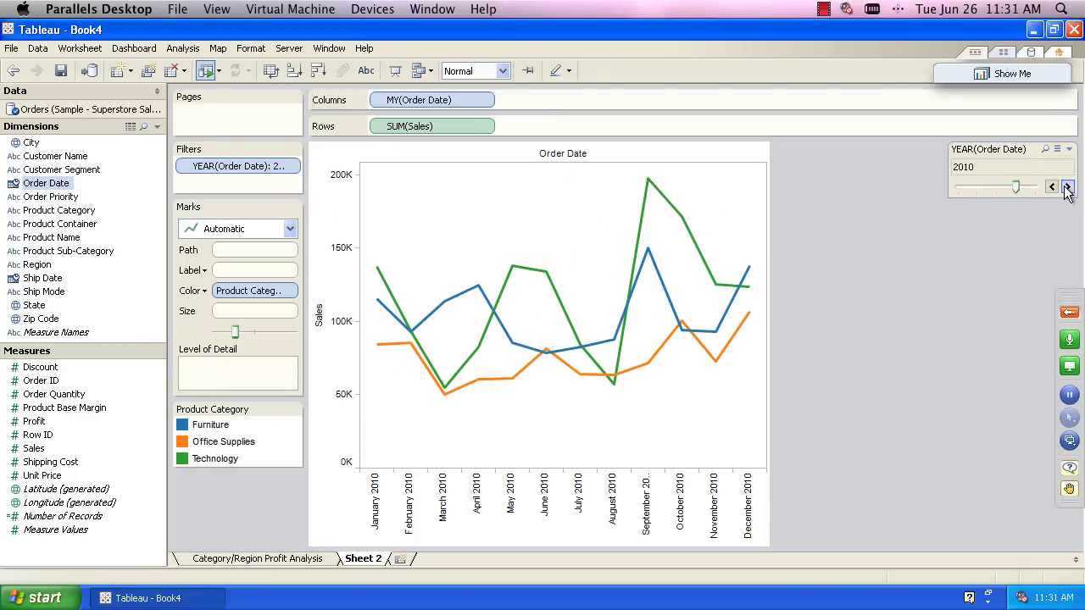
pyautogui.click(1068, 186)
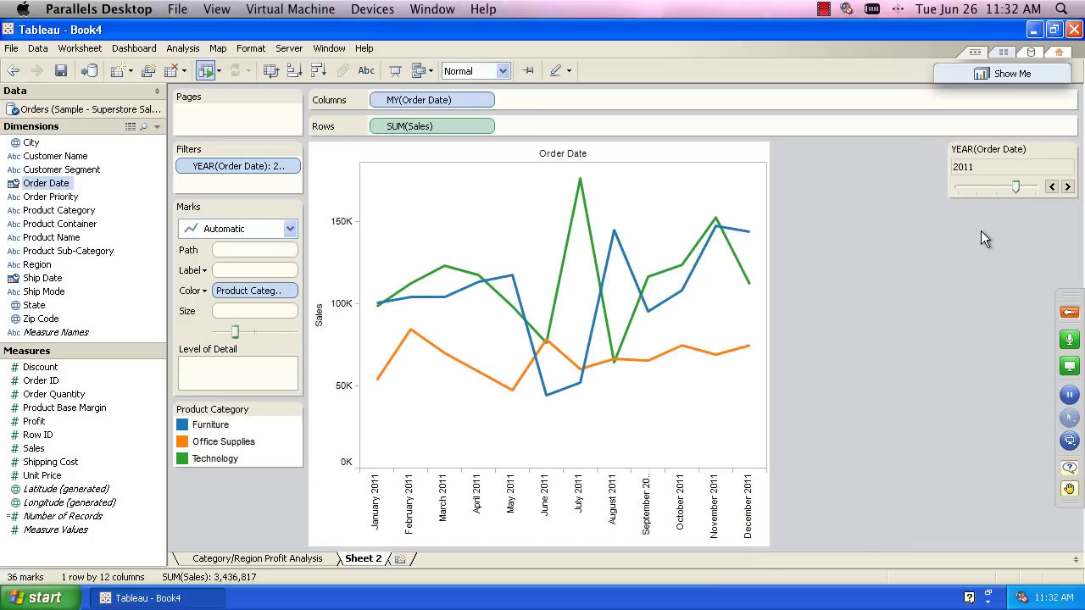
# - Rename the current worksheet as Monthly Sales Trend by Category
pyautogui.doubleClick(374, 560)
pyautogui.write('Monthly')
pyautogui.press('Return')
pyautogui.write('Sales Trend')
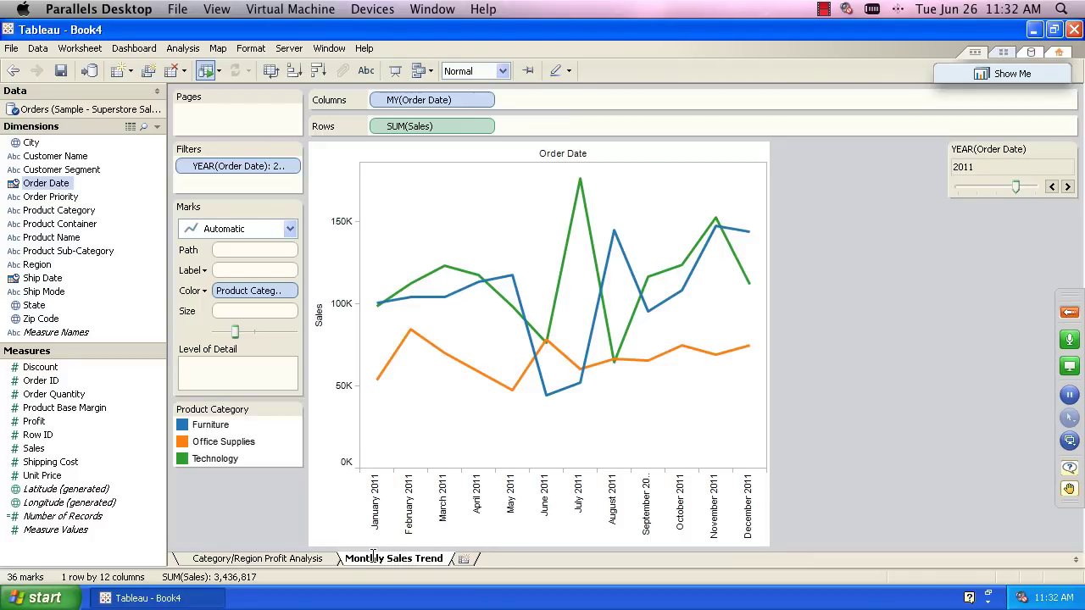
pyautogui.write(' by Category')
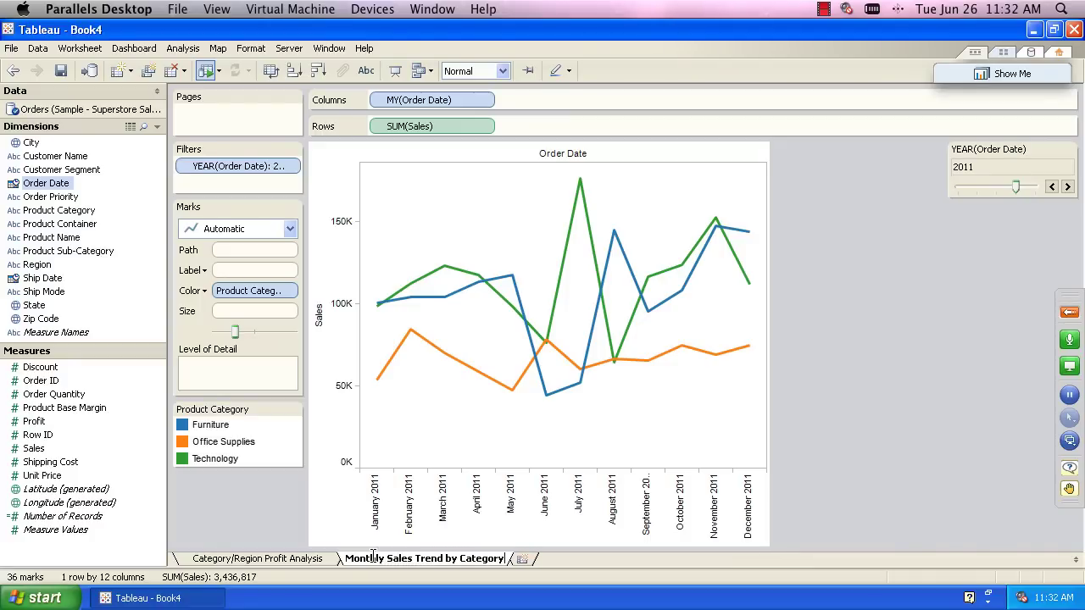
# - On a new worksheet, build a symbol map of Sales by State with pies split by Product Category, and enlarge the pies slightly
pyautogui.click(531, 559)
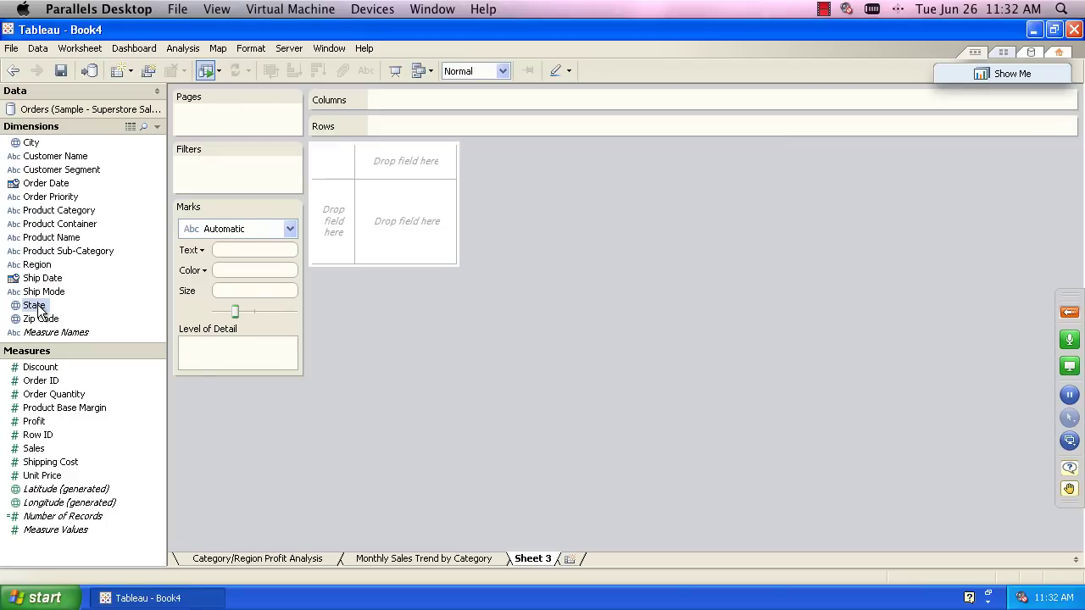
pyautogui.click(72, 212)
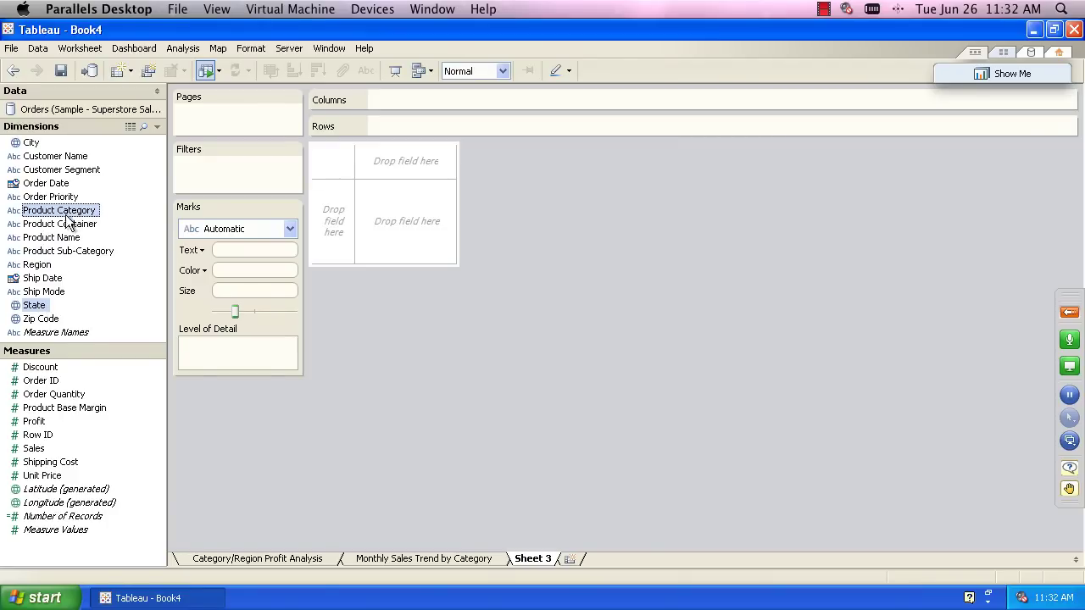
pyautogui.click(35, 449)
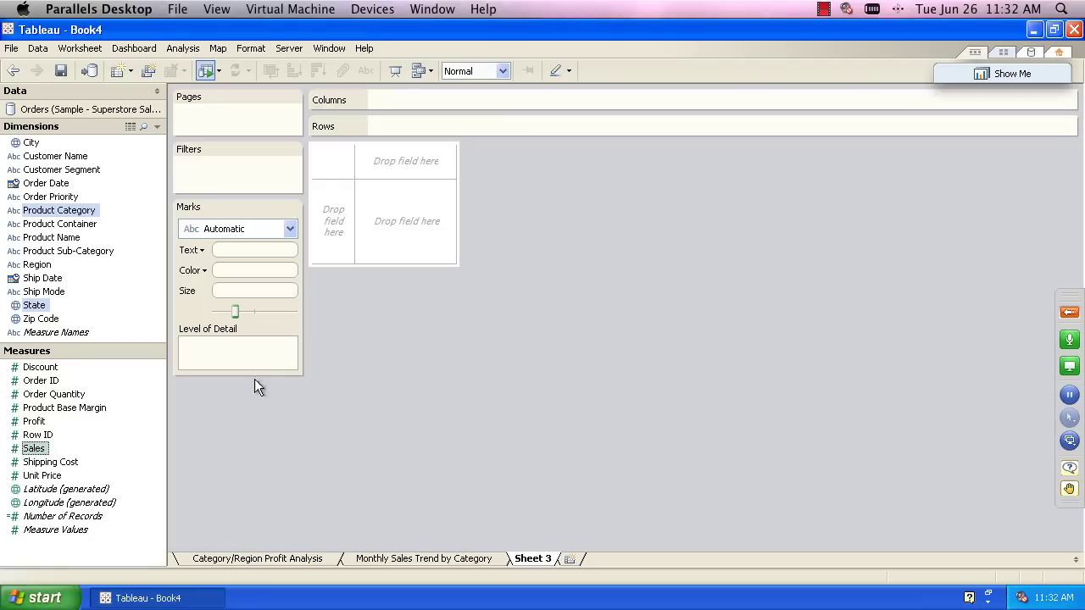
pyautogui.click(1005, 72)
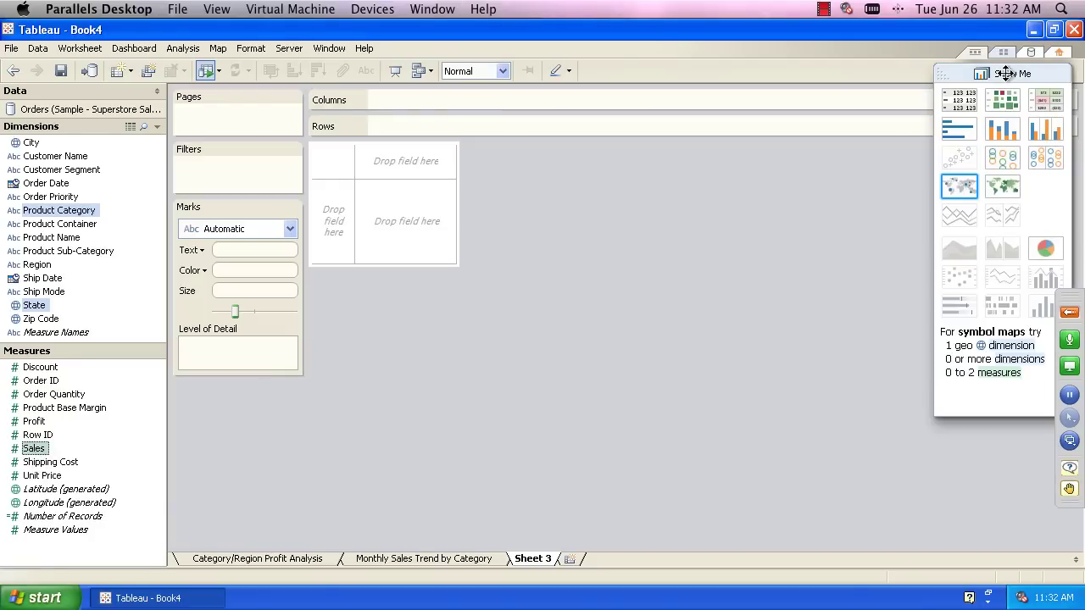
pyautogui.click(968, 184)
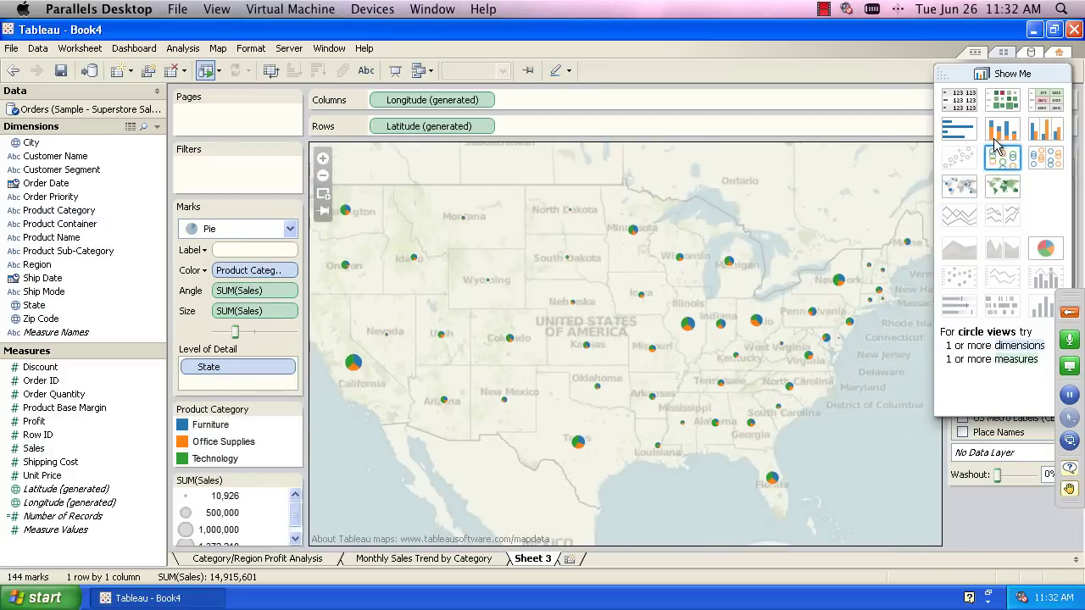
pyautogui.click(1000, 73)
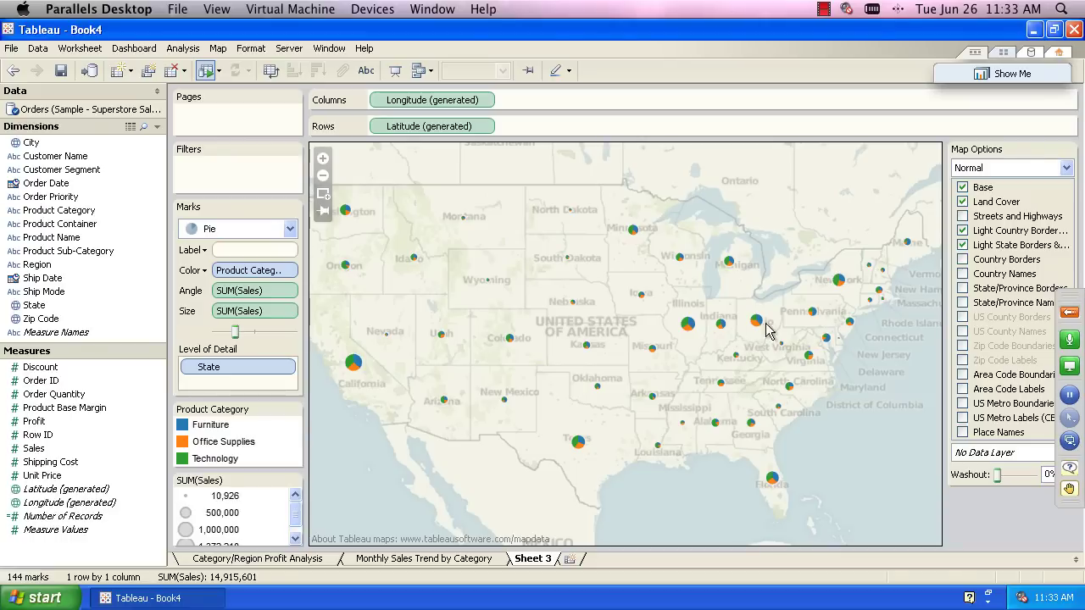
pyautogui.moveTo(235, 332); pyautogui.dragTo(245, 333)
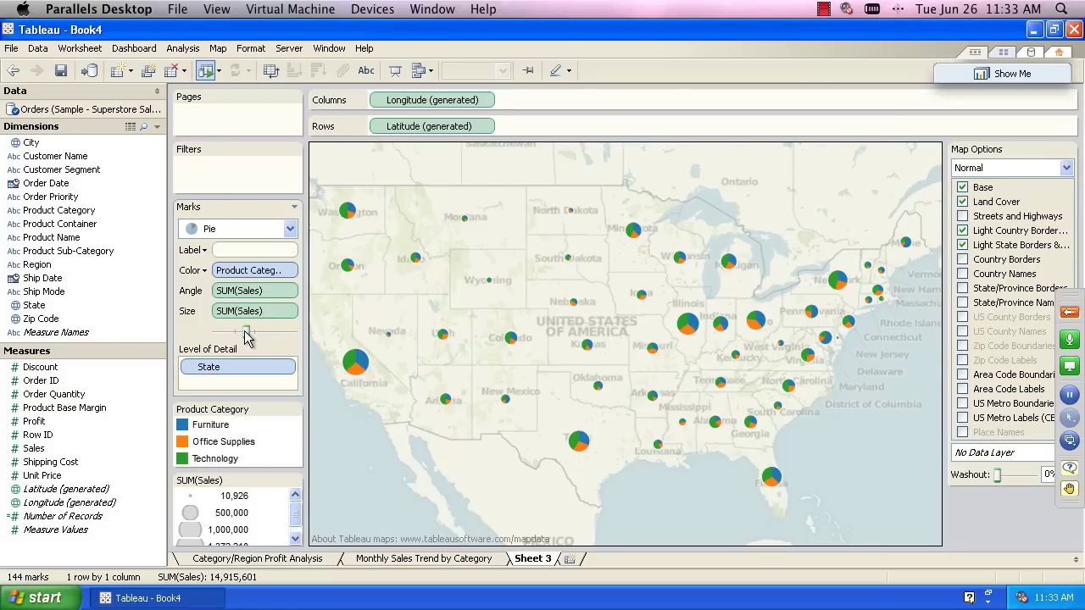
pyautogui.moveTo(490, 282)
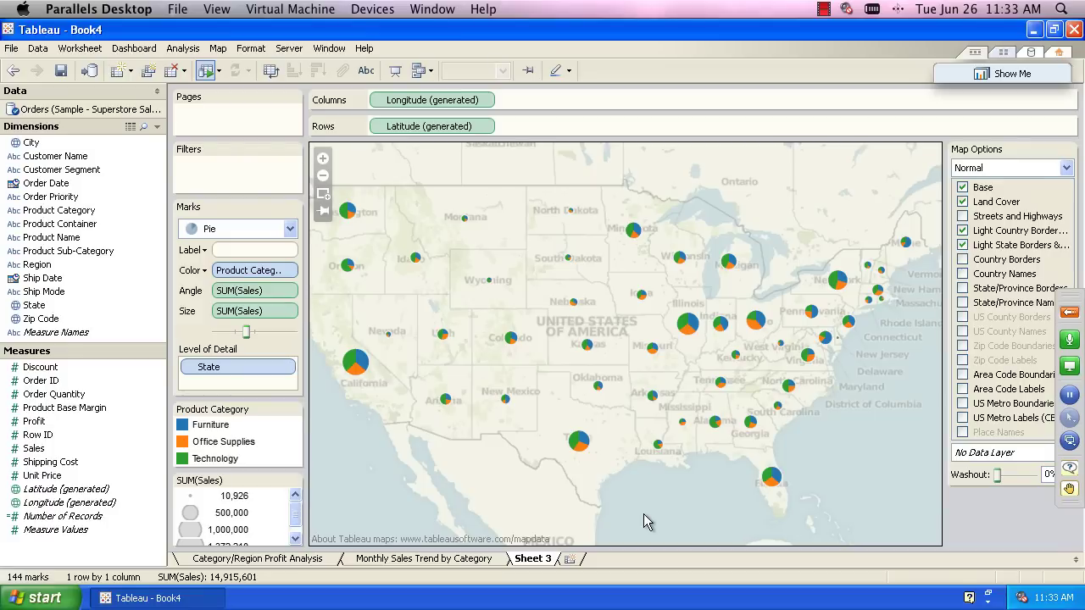
# - Rename the map worksheet as Geographical Sales Analysis
pyautogui.doubleClick(543, 560)
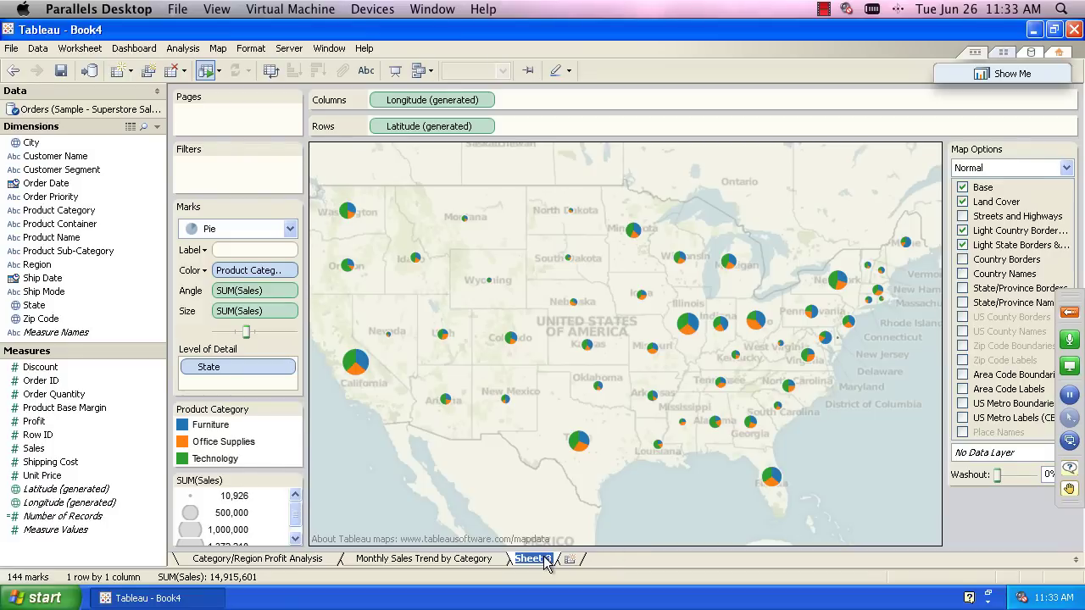
pyautogui.write('Geogr')
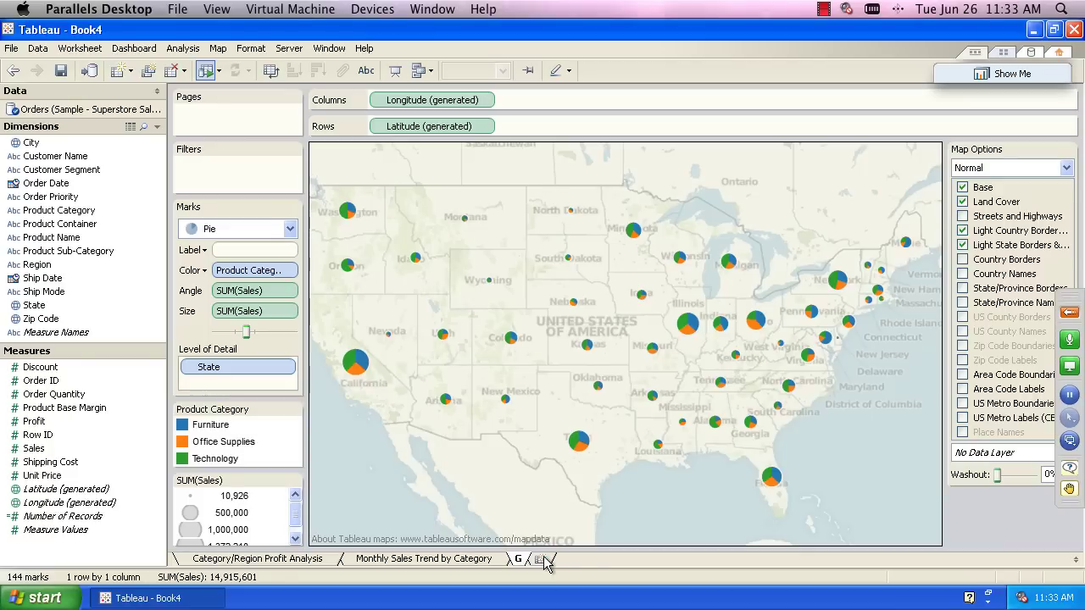
pyautogui.write('ca')
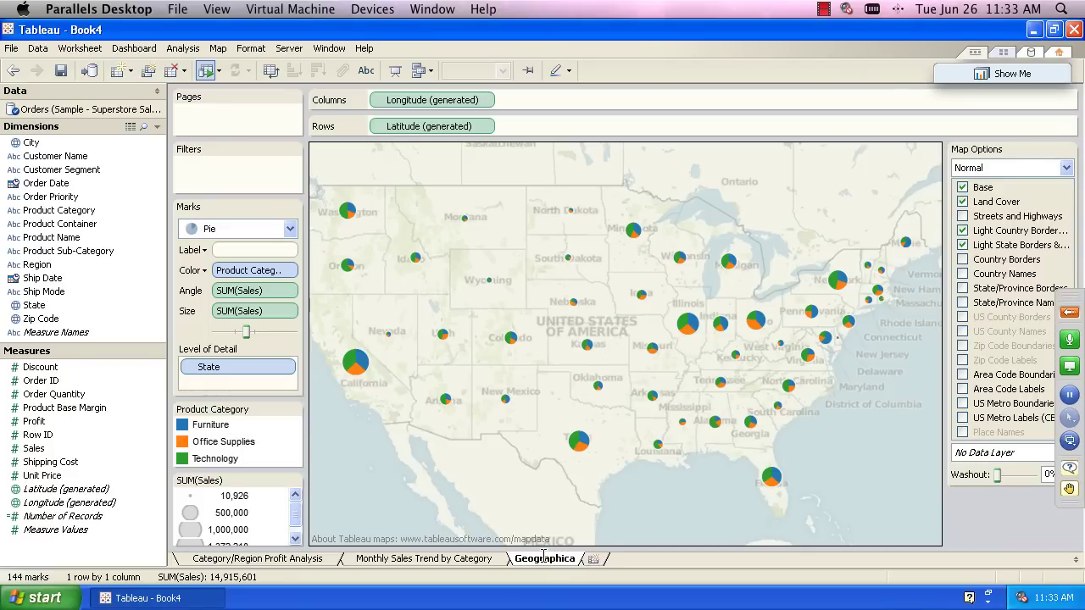
pyautogui.write('l Sales Analysis')
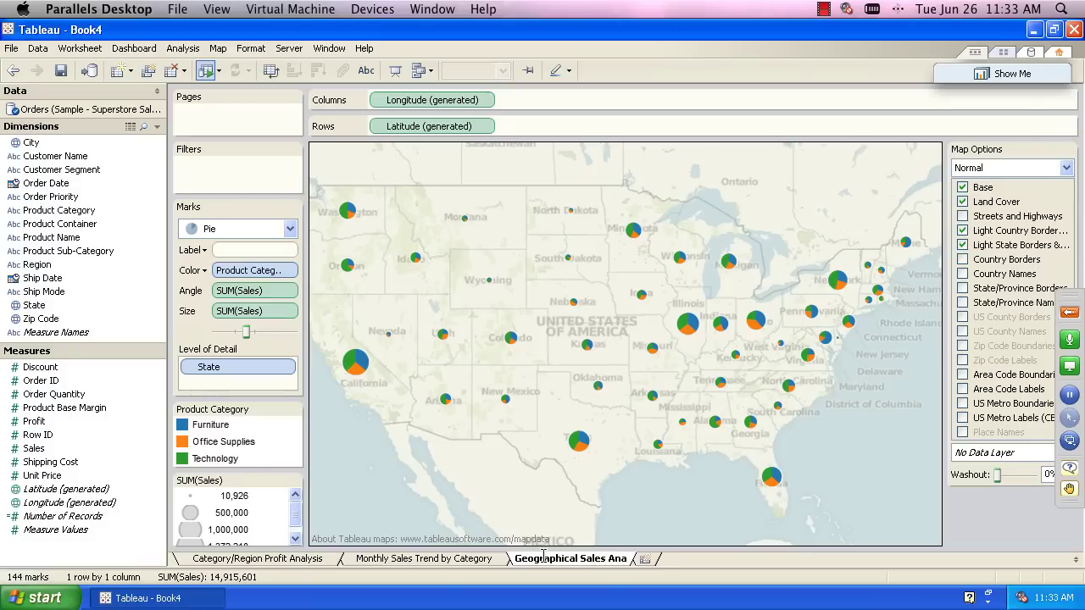
# - Review the Monthly Sales Trend by Category and Category/Region Profit Analysis sheets, and return to the Geographical Sales Analysis sheet
pyautogui.click(481, 565)
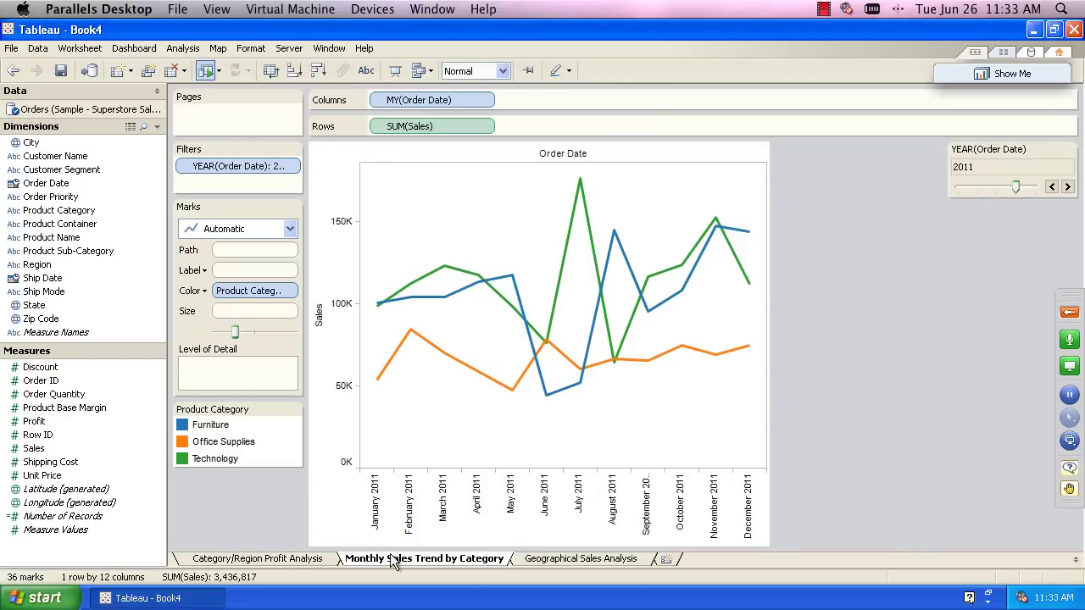
pyautogui.click(309, 563)
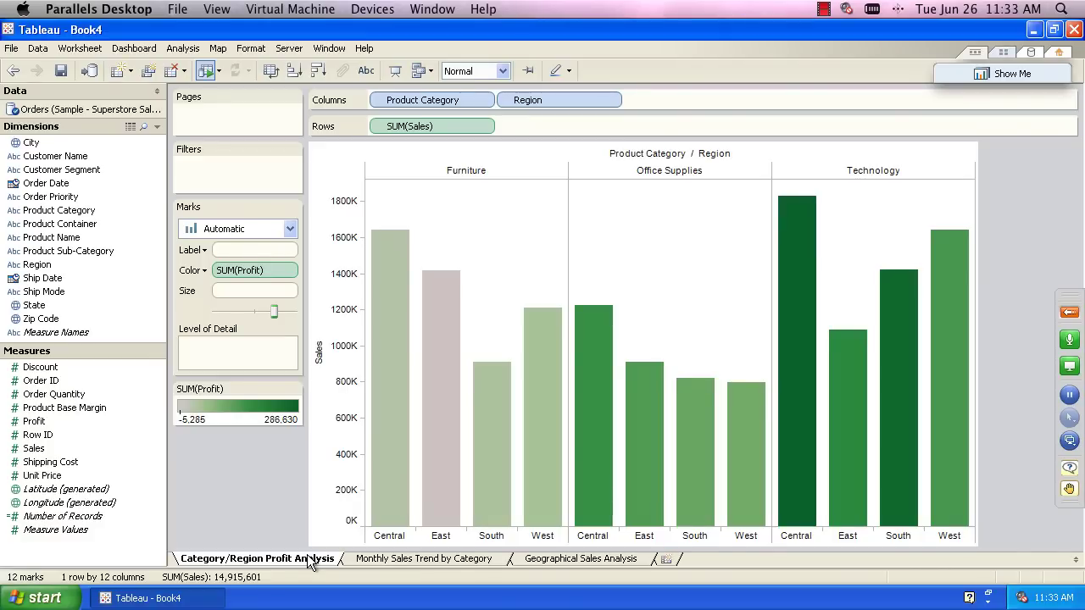
pyautogui.click(640, 560)
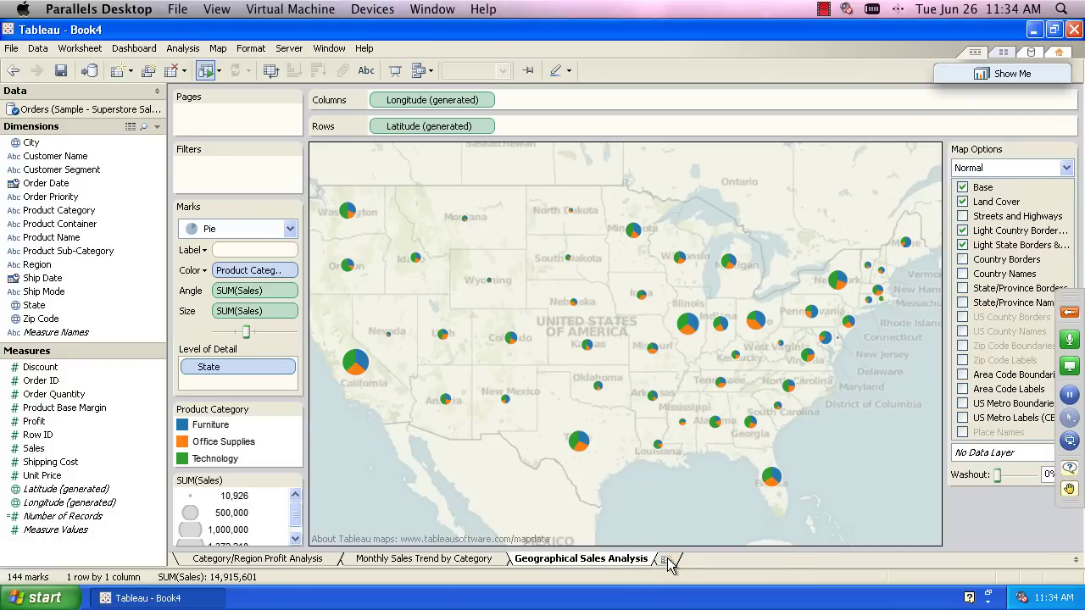
# - Create a new dashboard and name it Sales Analysis Dashboard
pyautogui.rightClick(670, 566)
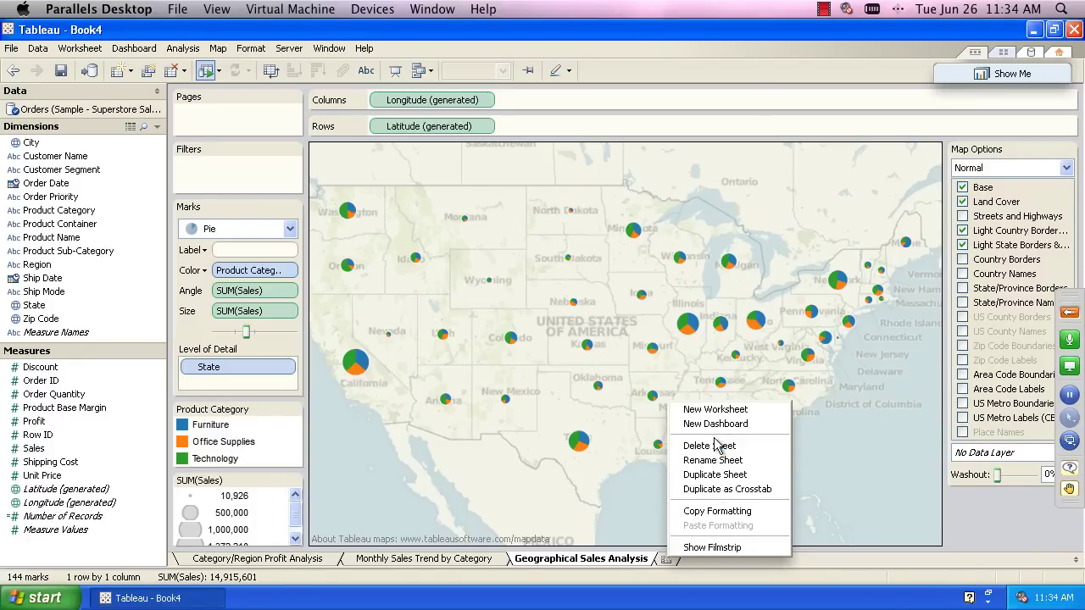
pyautogui.click(712, 428)
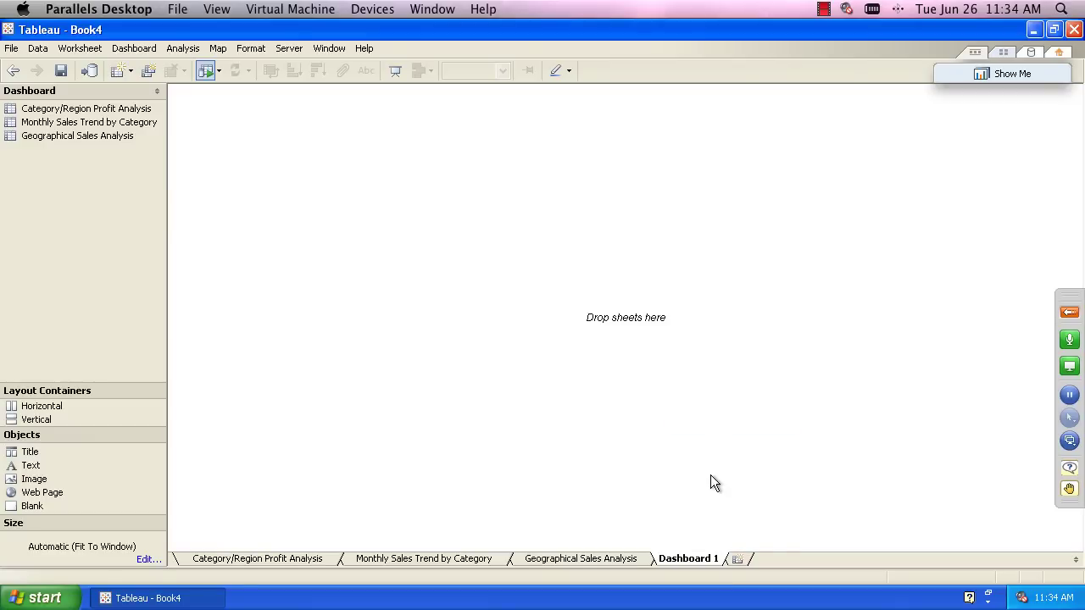
pyautogui.doubleClick(699, 561)
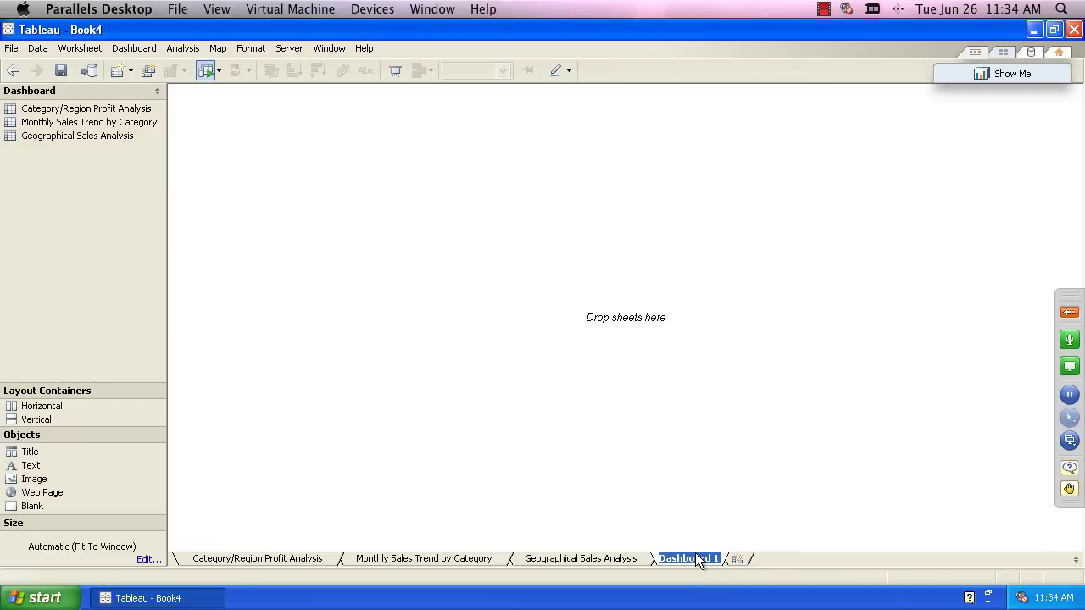
pyautogui.write('Sales Analysis Dashboa')
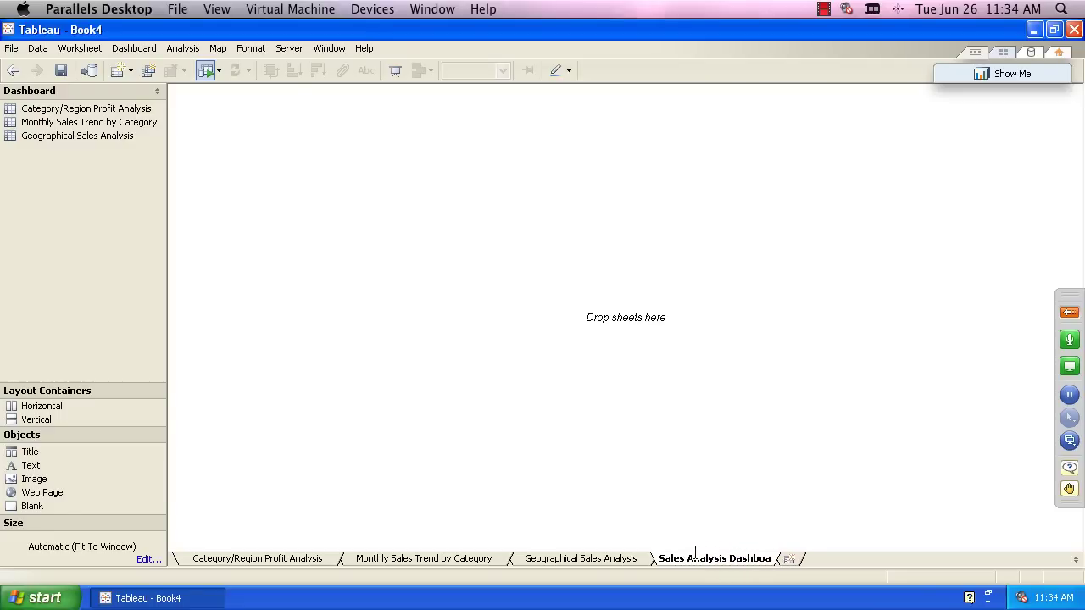
pyautogui.write('rd')
# - Place the Geographical Sales Analysis map on the dashboard with the Category/Region Profit Analysis chart beneath it
pyautogui.moveTo(41, 135); pyautogui.dragTo(462, 173)
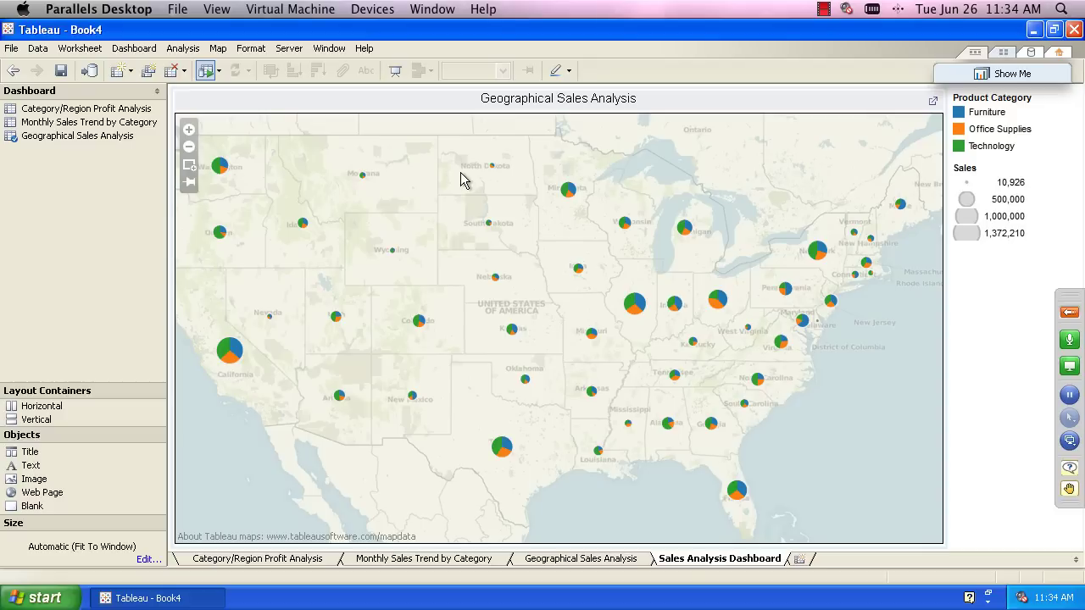
pyautogui.click(108, 110)
pyautogui.moveTo(171, 294); pyautogui.dragTo(227, 399)
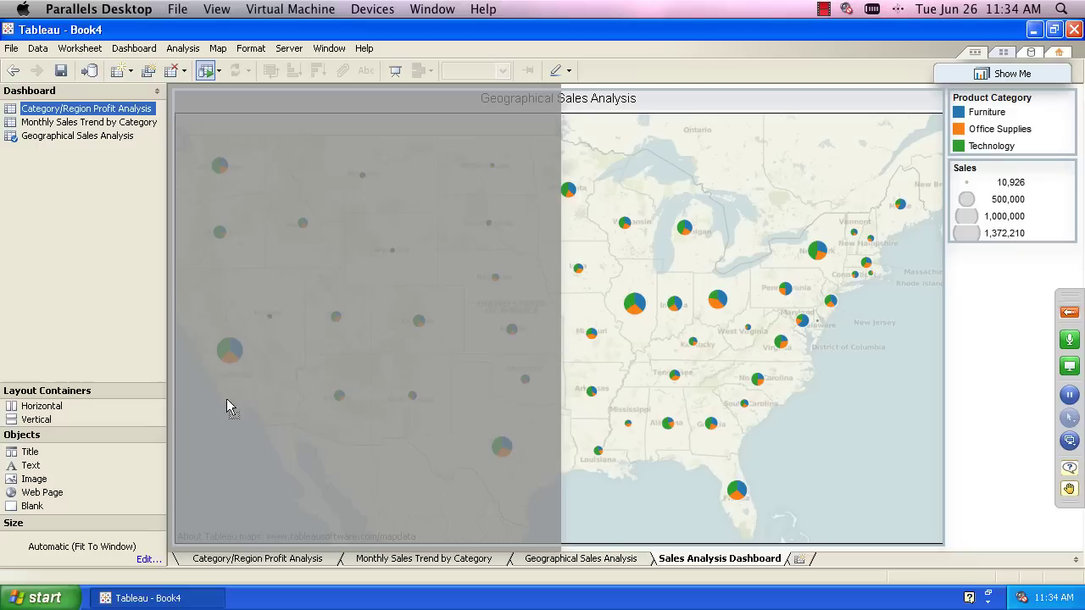
pyautogui.moveTo(259, 456); pyautogui.dragTo(471, 508)
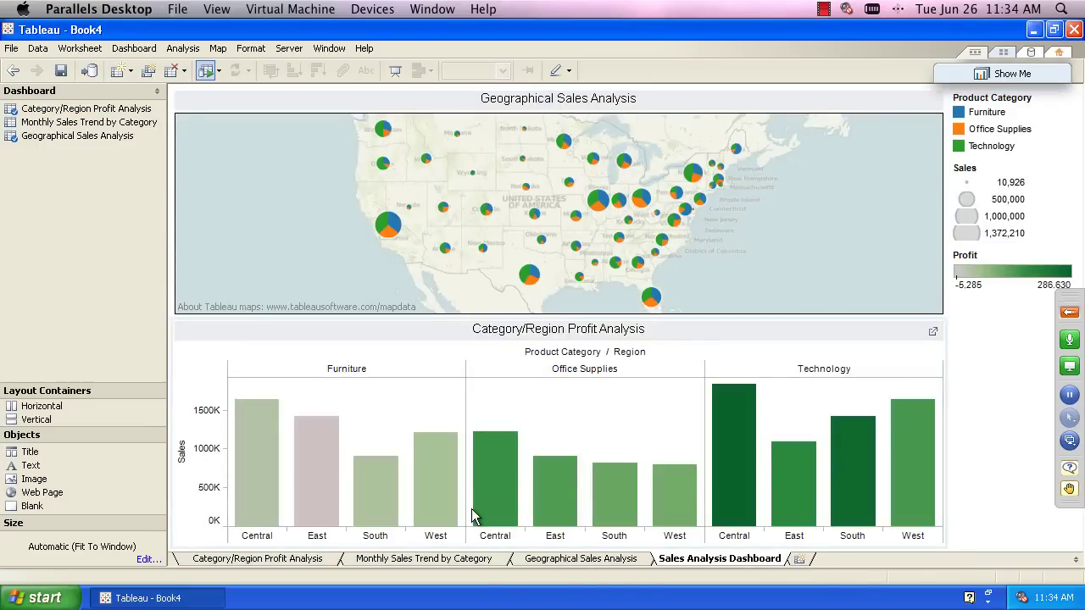
pyautogui.click(261, 272)
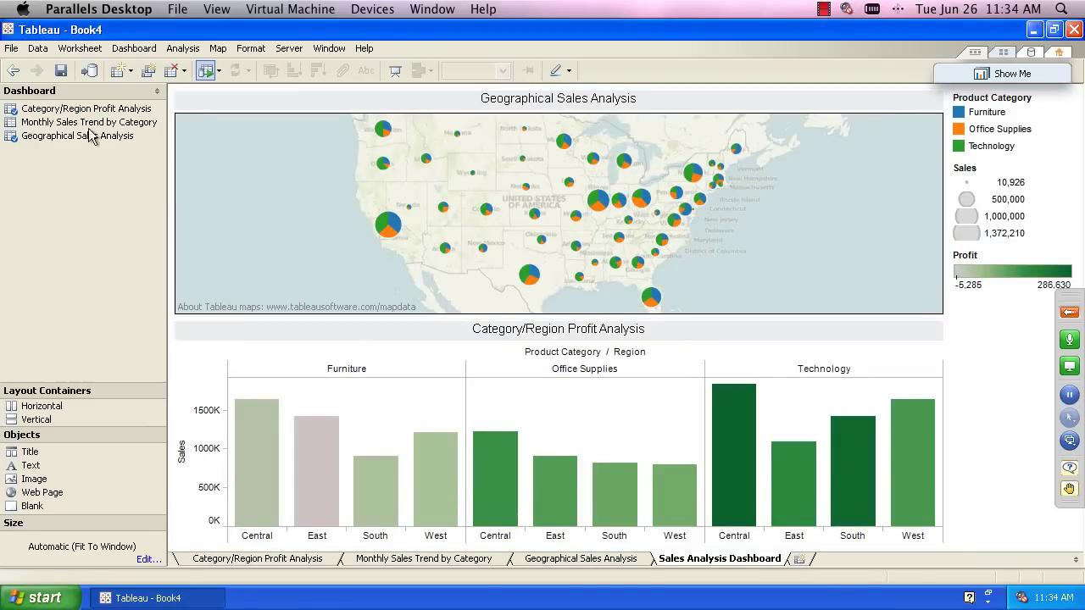
# - Add Monthly Sales Trend by Category beside the profit chart, and remove the Sales and Profit legends from the dashboard
pyautogui.moveTo(83, 124); pyautogui.dragTo(743, 420)
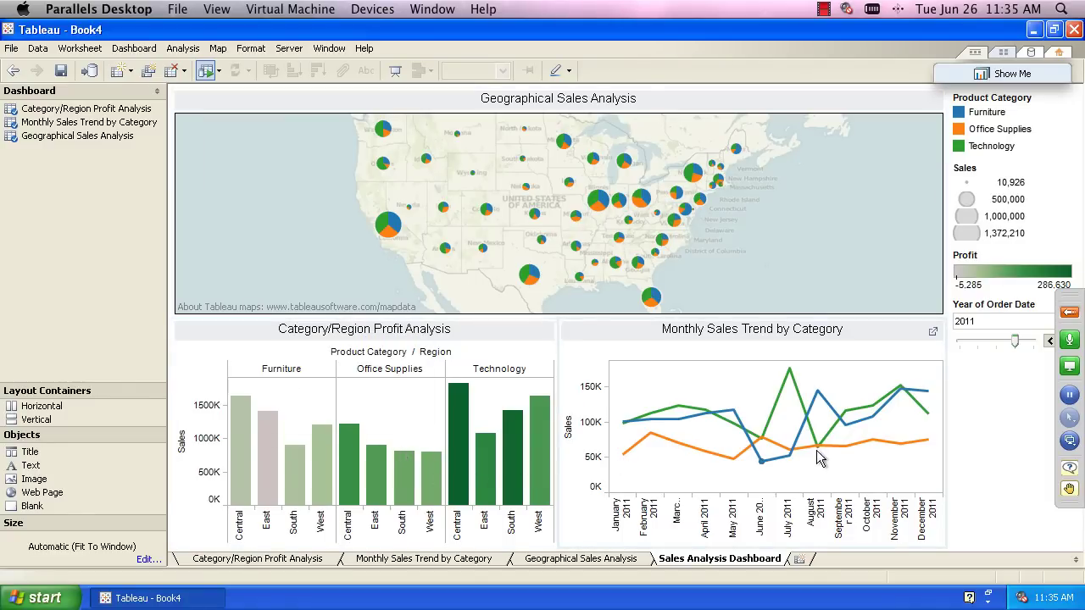
pyautogui.moveTo(795, 460)
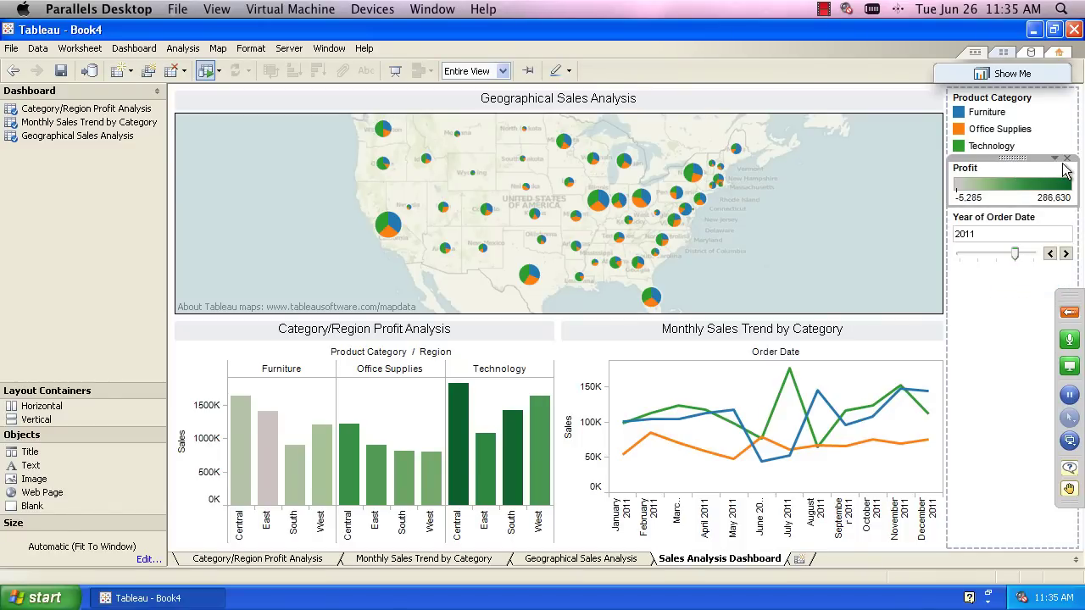
pyautogui.click(1067, 158)
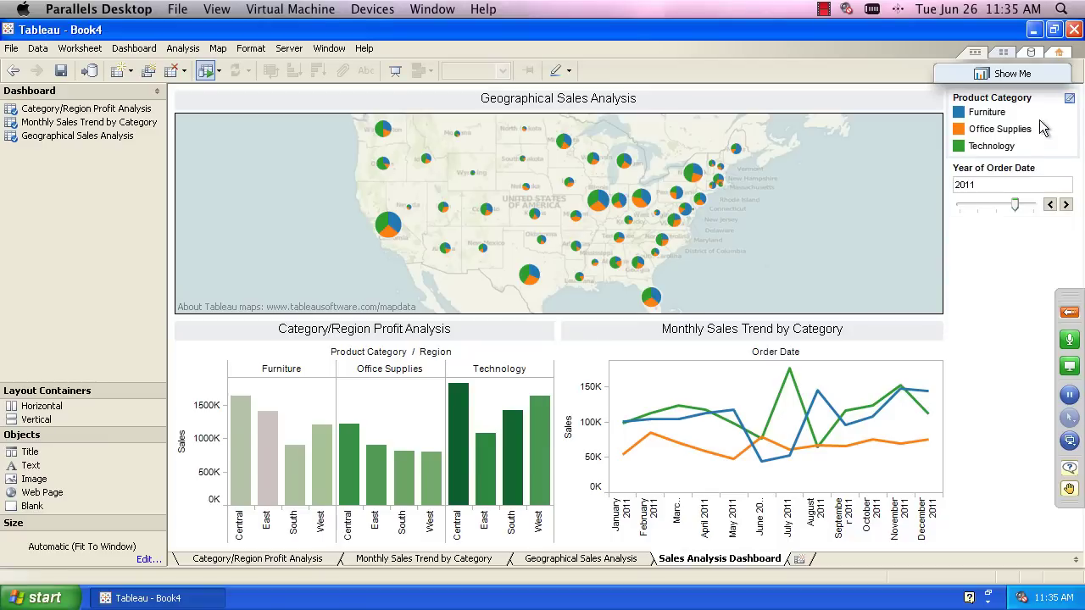
# - Move the dashboard's year filter through 2010 and 2011 and back to 2009 to see which charts respond
pyautogui.click(998, 206)
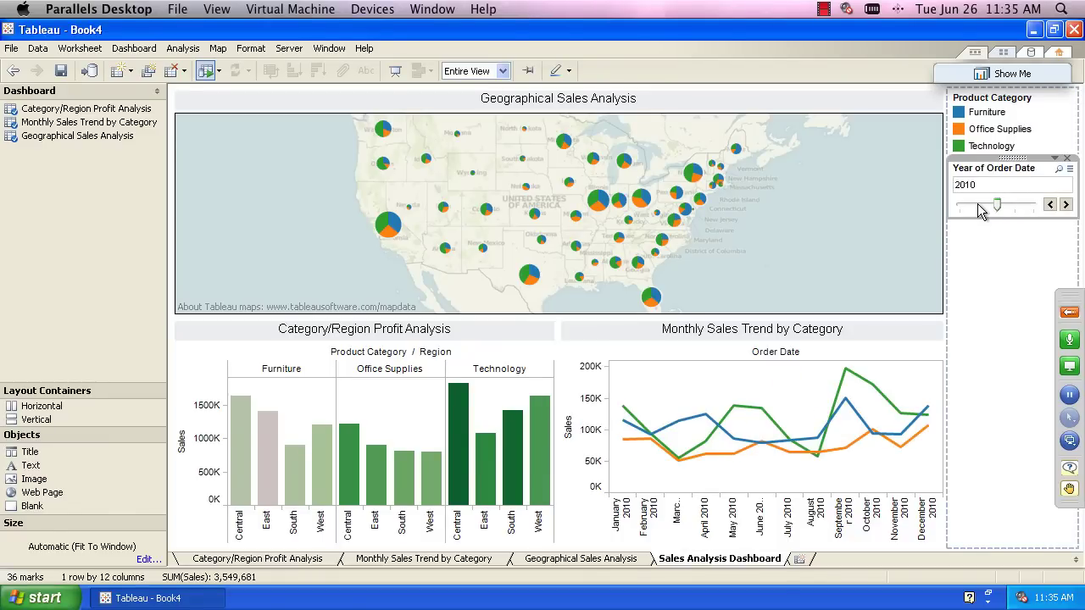
pyautogui.click(978, 206)
pyautogui.click(1011, 205)
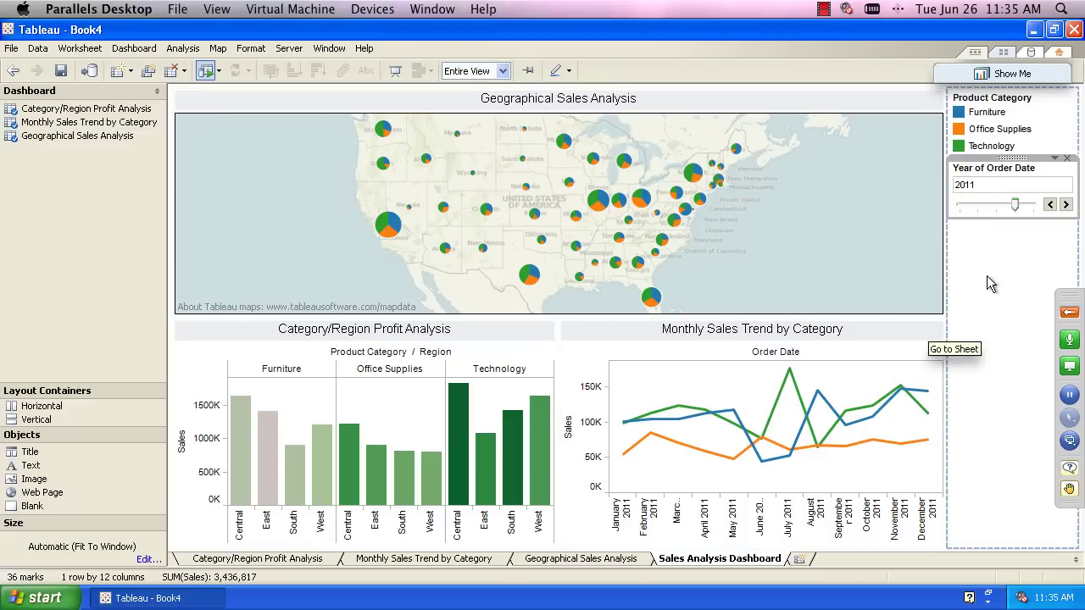
pyautogui.moveTo(997, 204); pyautogui.dragTo(978, 203)
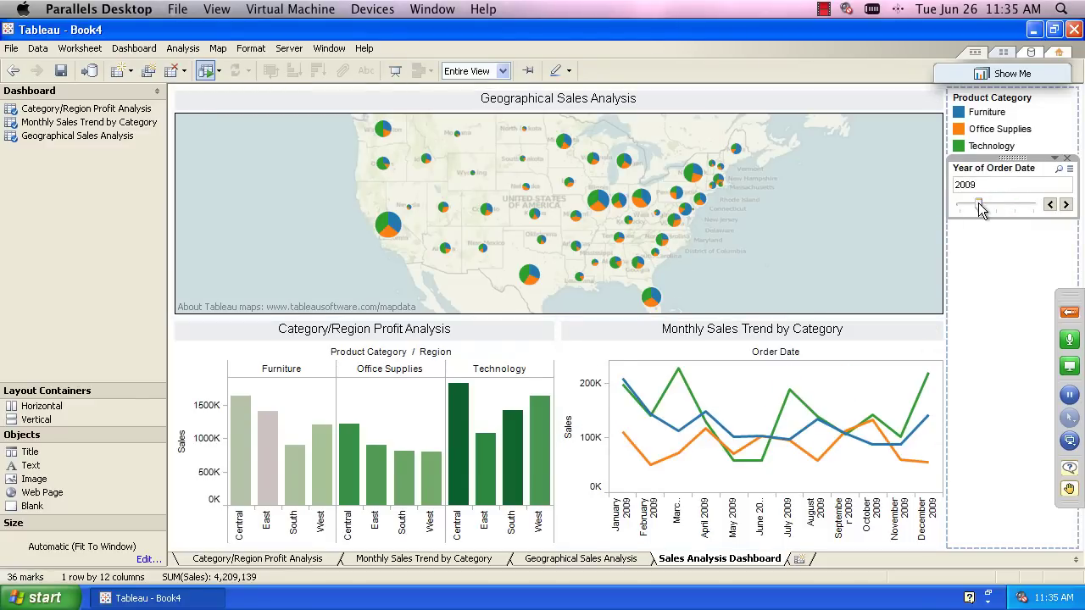
# - Make the Year of Order Date filter global and step it from 2009 through 2010 to 2011
pyautogui.click(1055, 160)
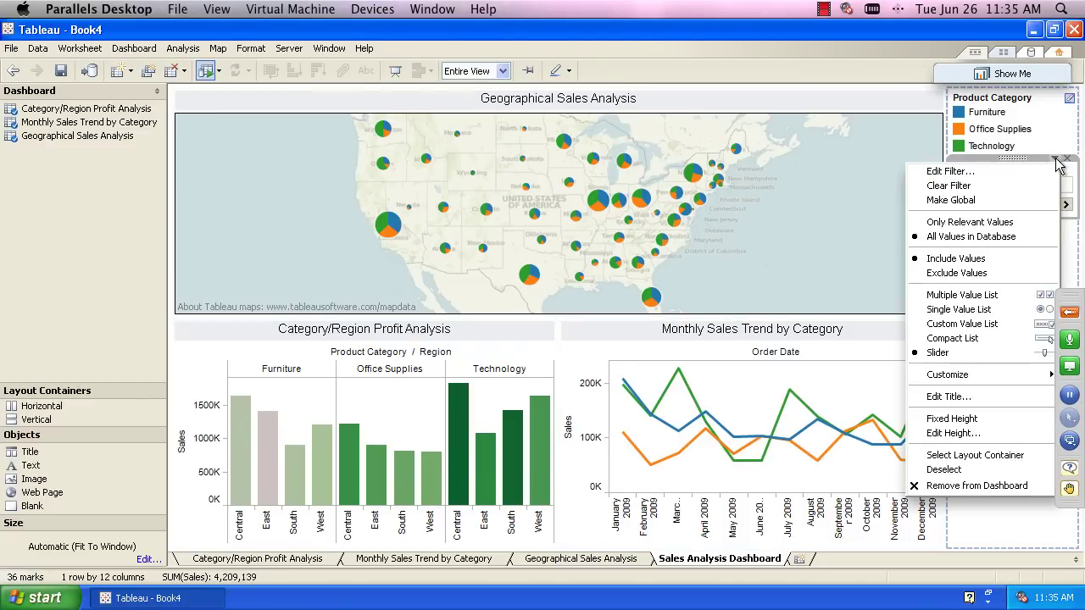
pyautogui.click(979, 204)
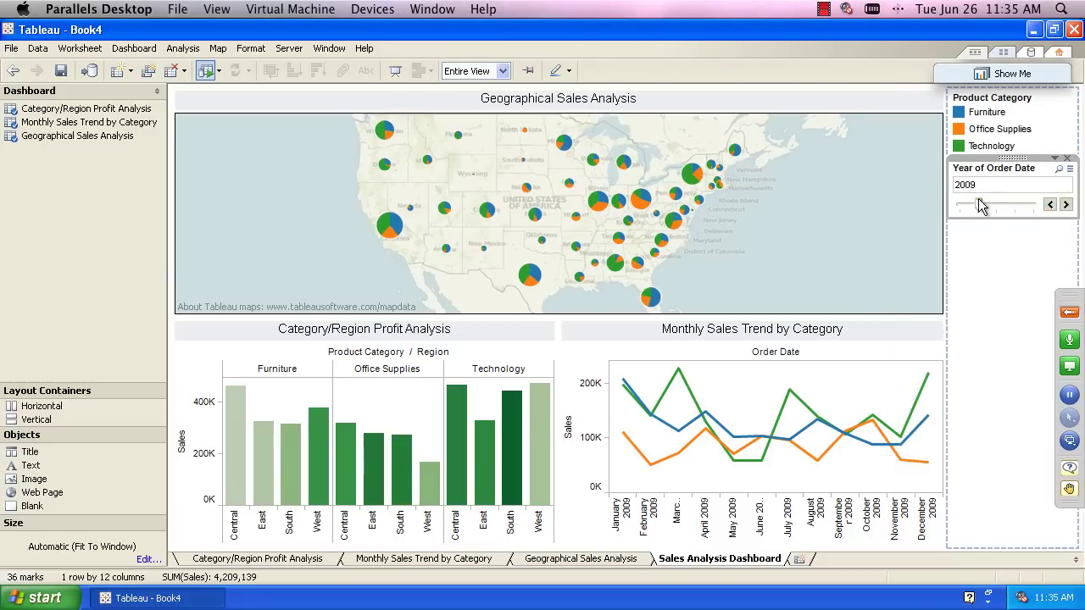
pyautogui.click(996, 206)
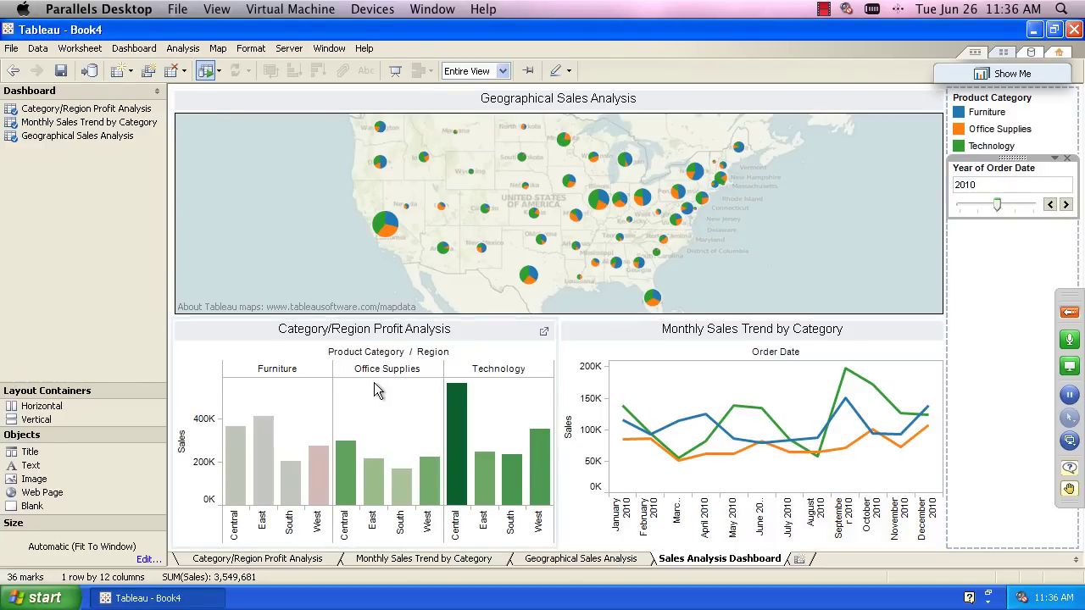
pyautogui.click(1017, 207)
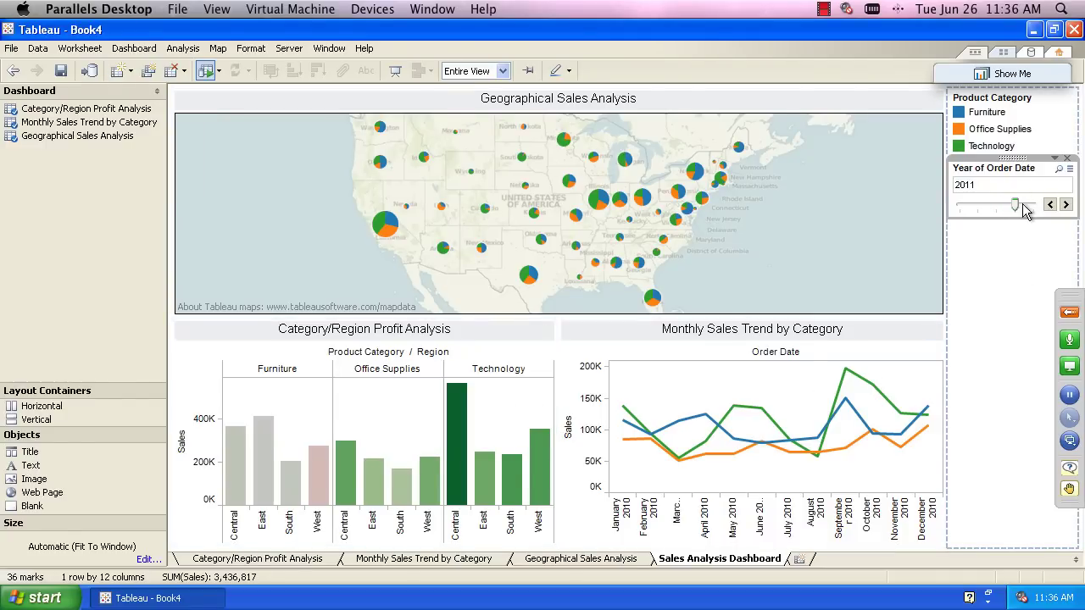
# - Set the dashboard's Year of Order Date filter to 2012
pyautogui.click(1031, 209)
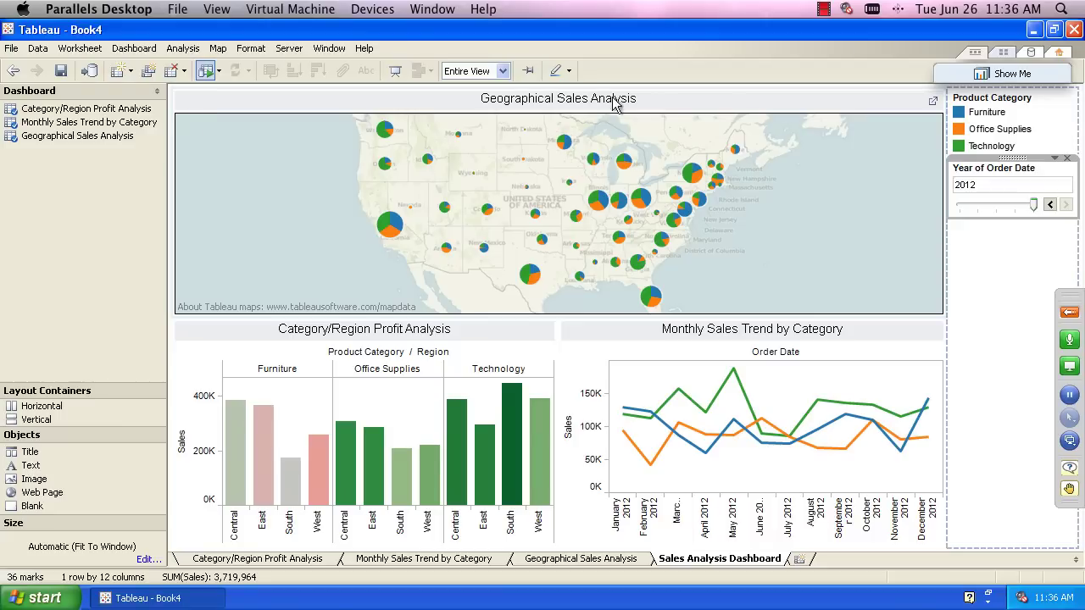
pyautogui.click(292, 51)
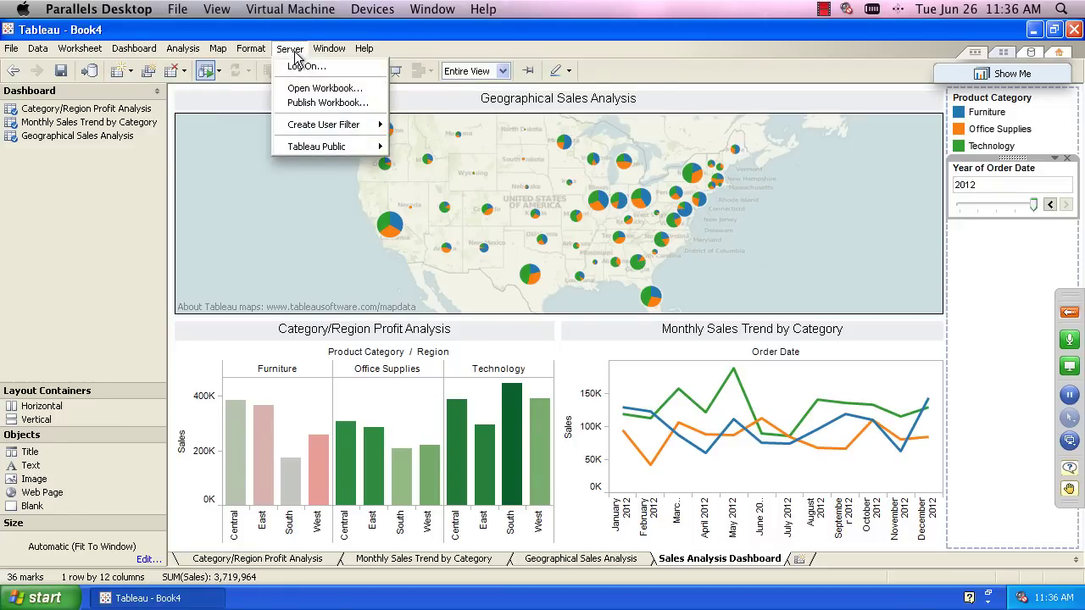
pyautogui.click(304, 100)
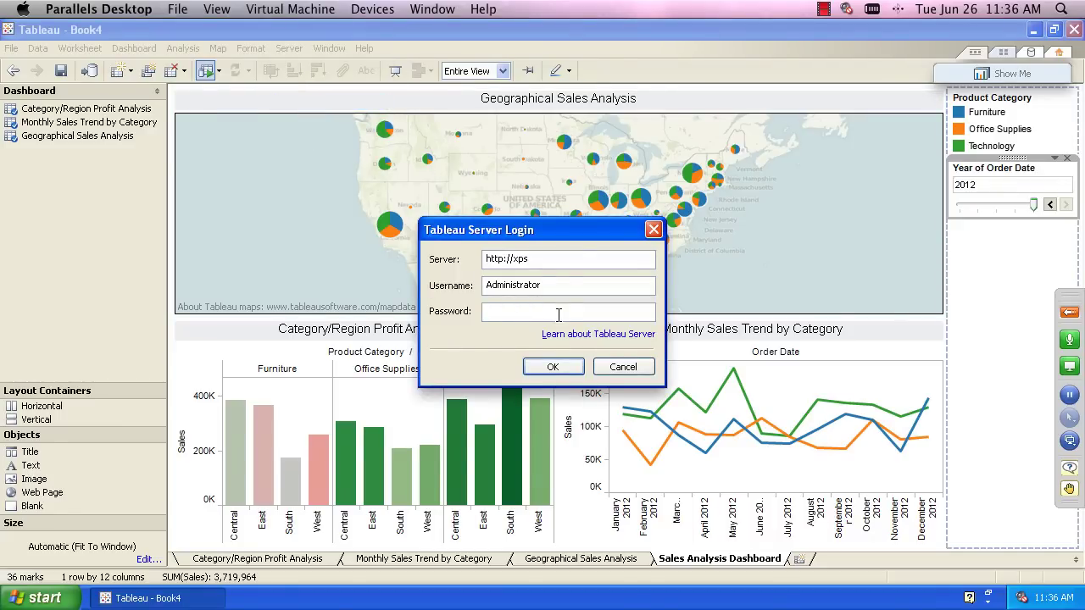
pyautogui.write('******')
pyautogui.click(577, 364)
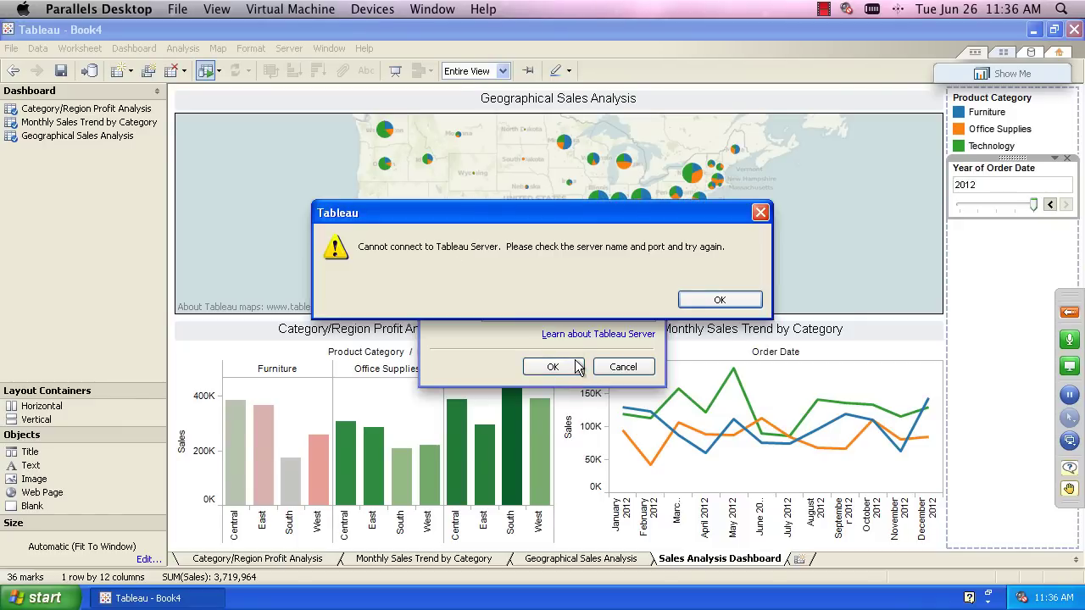
pyautogui.click(700, 302)
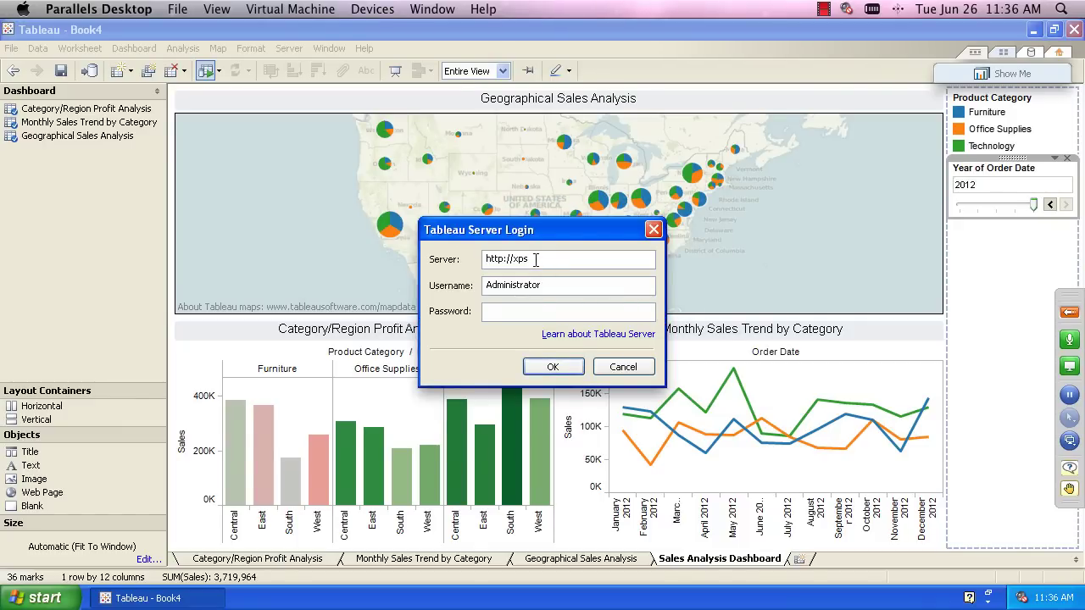
pyautogui.write(':8000')
pyautogui.press('Tab')
pyautogui.press('Tab')
pyautogui.write('••••••')
pyautogui.click(540, 363)
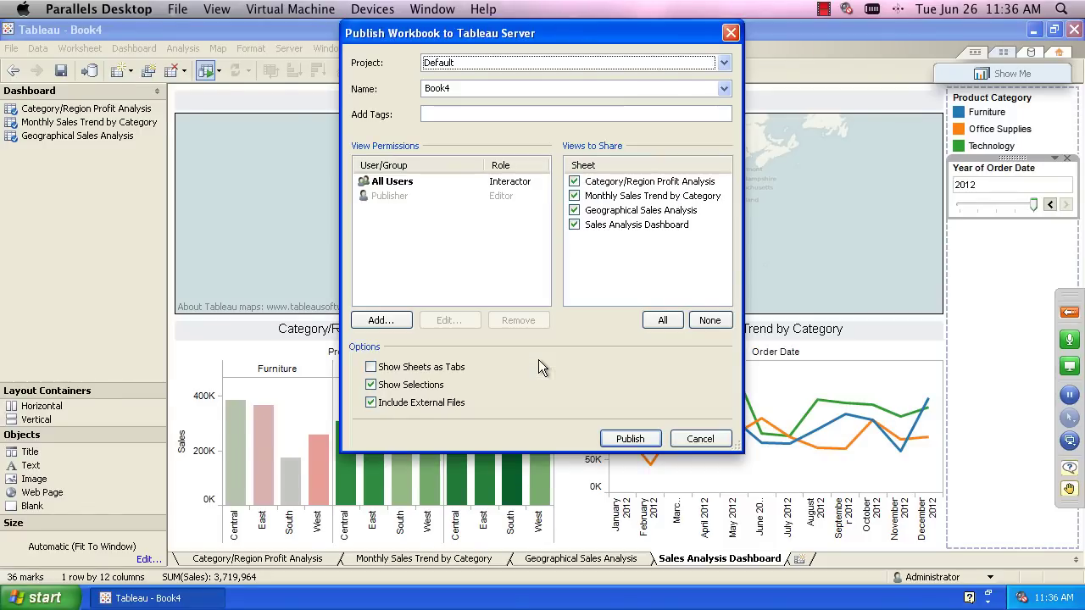
# - Publish the workbook as Sales Analysis Dashboard, sharing only the Sales Analysis Dashboard view and excluding the three individual sheets
pyautogui.moveTo(482, 90); pyautogui.dragTo(413, 96)
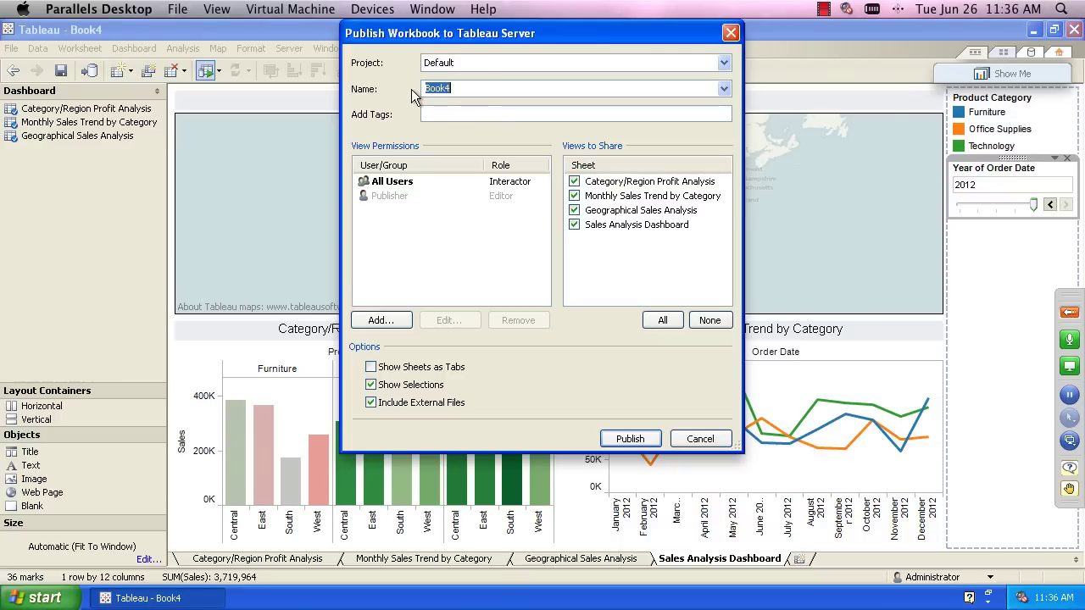
pyautogui.write('Sales Ana')
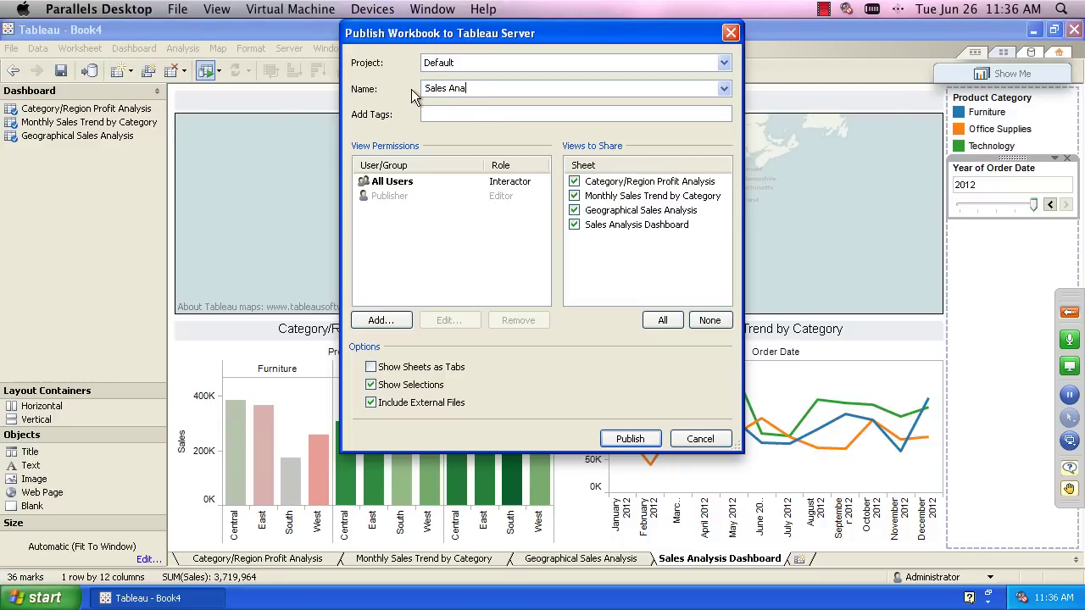
pyautogui.write('lysis Dashboard')
pyautogui.click(574, 182)
pyautogui.click(575, 196)
pyautogui.click(576, 211)
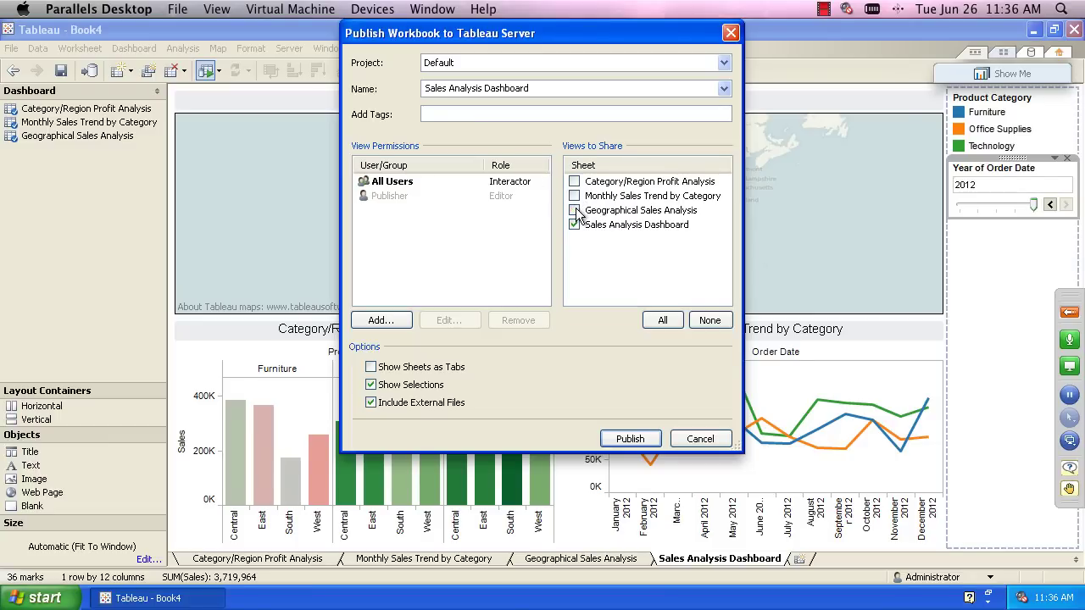
pyautogui.click(627, 438)
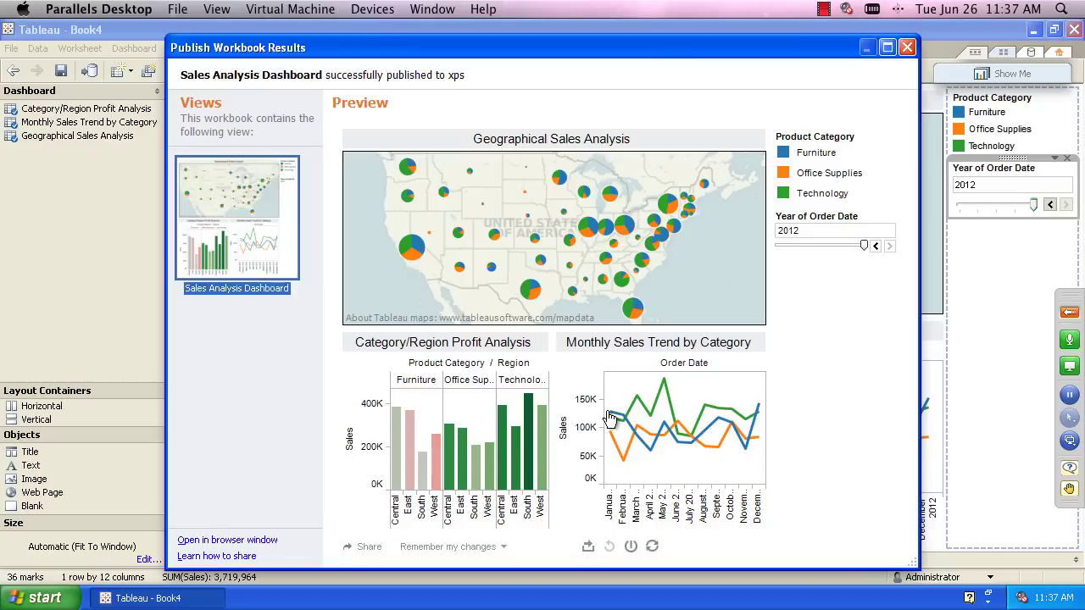
# - Open the published Sales Analysis Dashboard view in the web browser and move its year filter to 2011 and 2010
pyautogui.click(233, 541)
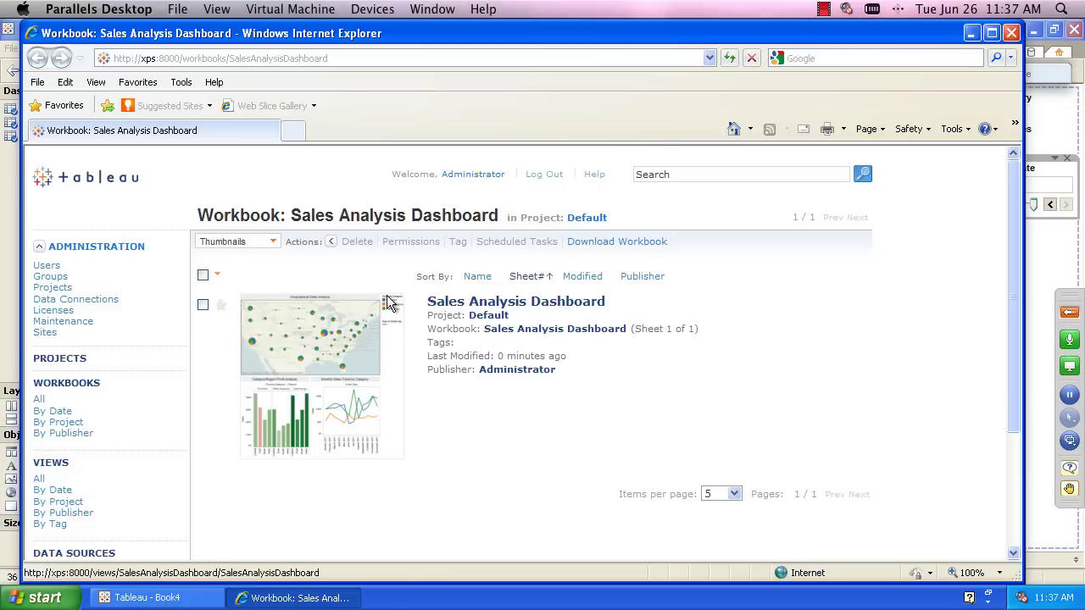
pyautogui.click(478, 307)
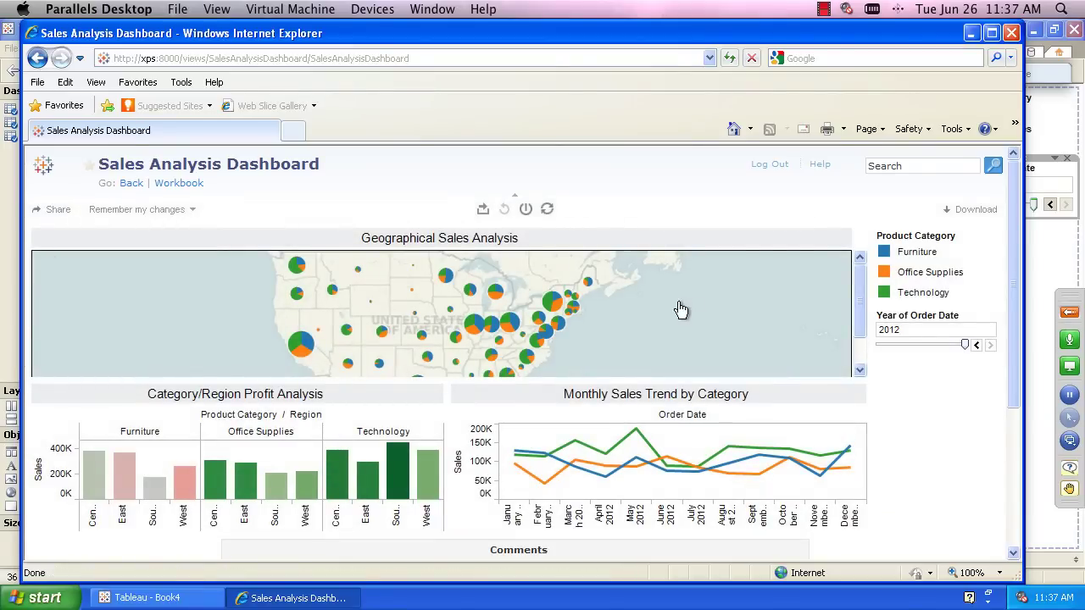
pyautogui.click(942, 350)
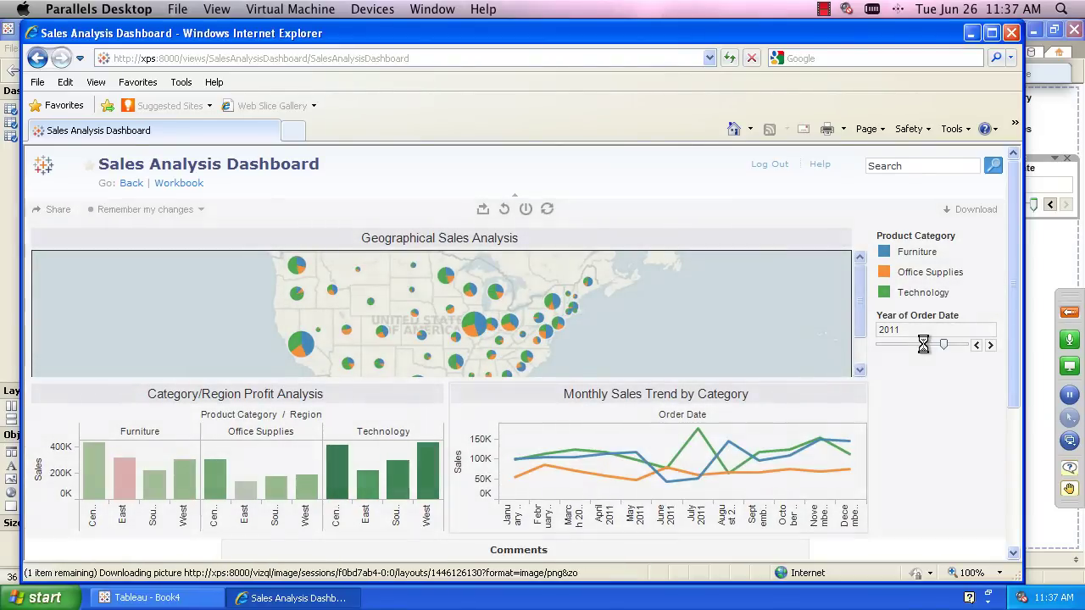
pyautogui.click(922, 346)
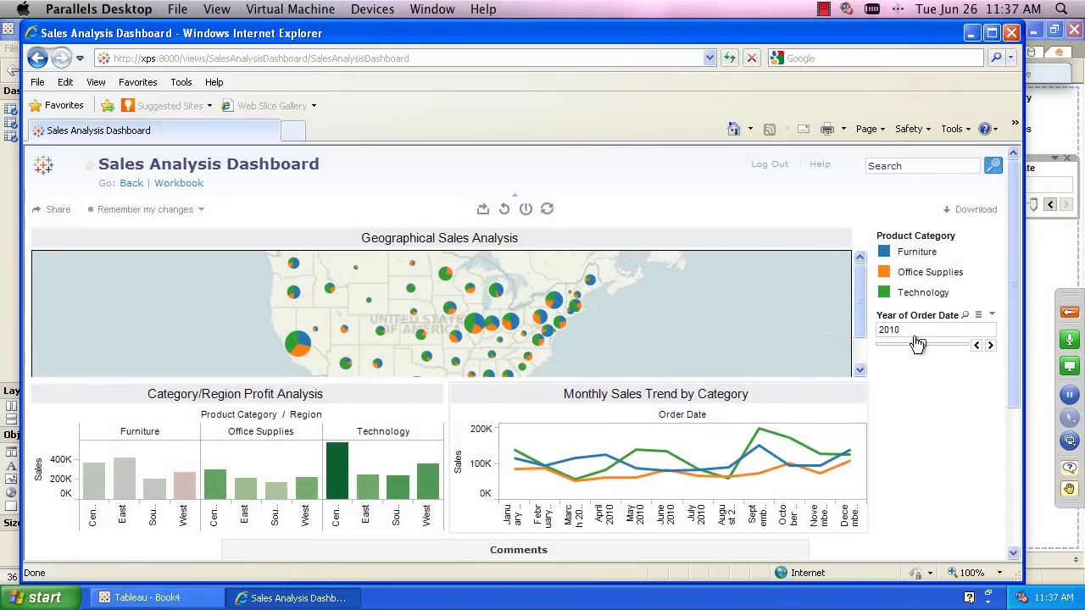
# - Highlight Technology, Office Supplies and Furniture in turn on the web dashboard, and advance the year filter to 2011 with Furniture highlighted
pyautogui.click(885, 293)
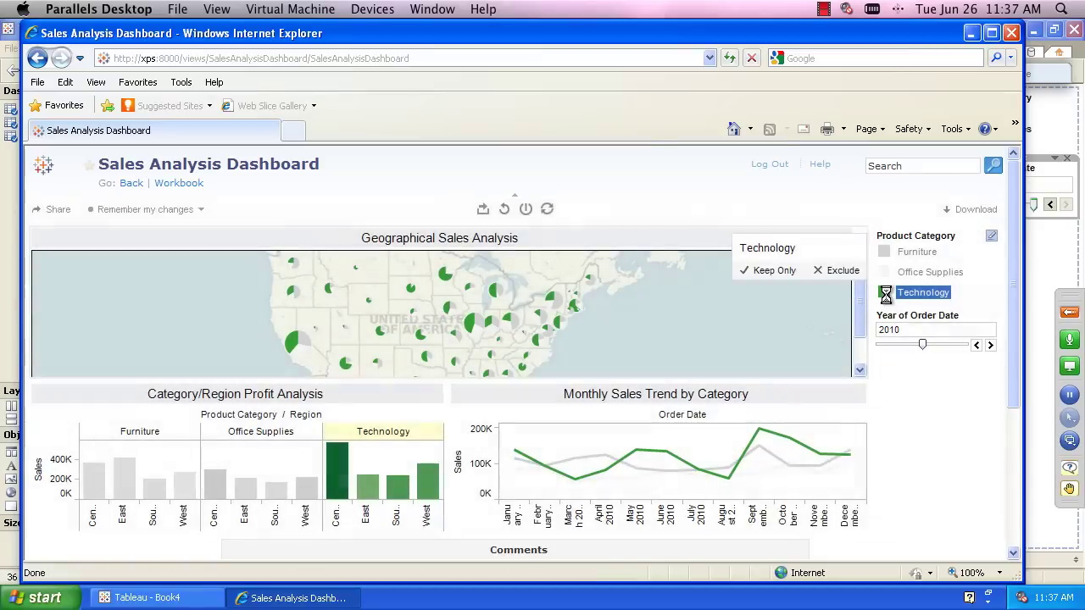
pyautogui.click(886, 273)
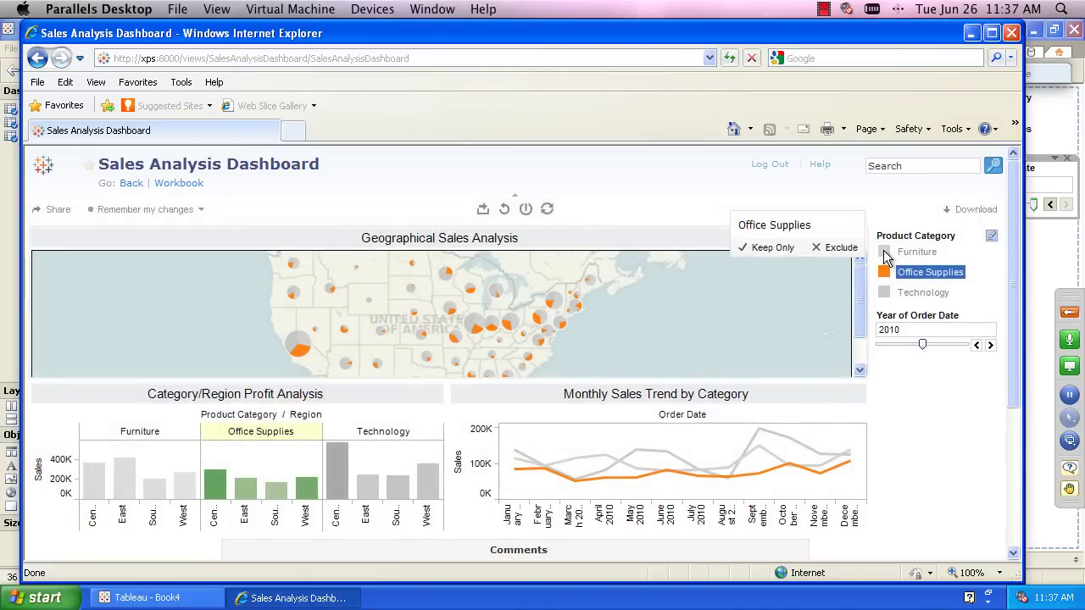
pyautogui.click(884, 253)
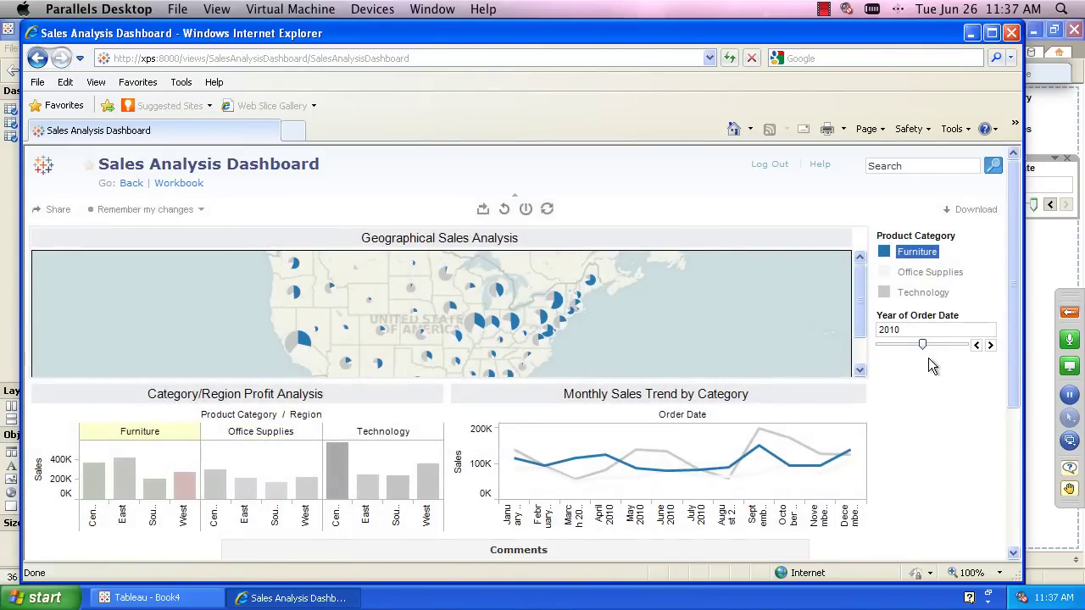
pyautogui.click(990, 346)
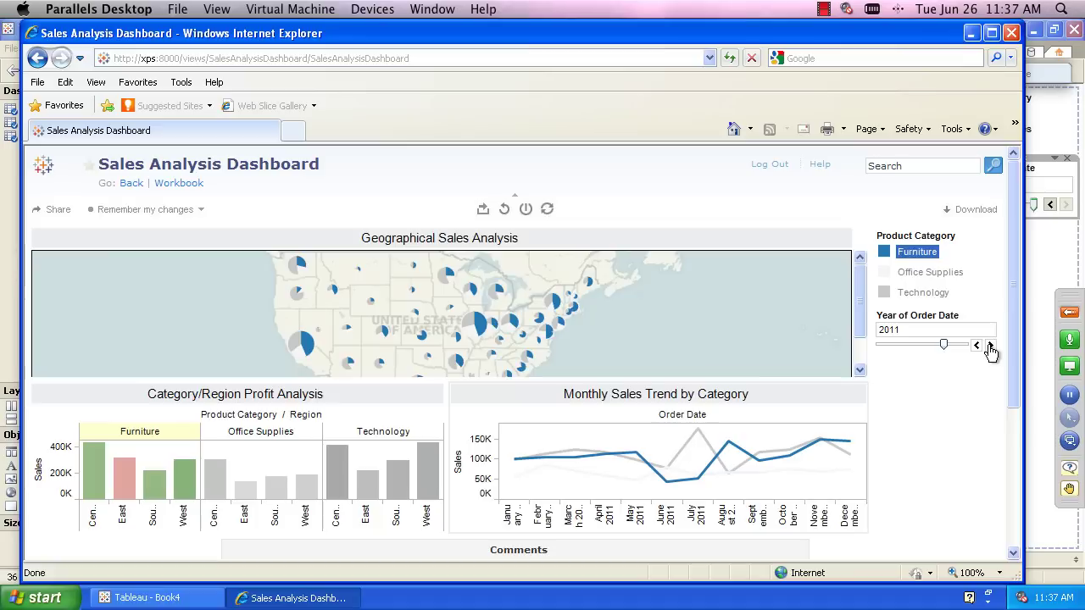
# - Switch to the slide presentation and advance from the Live Demo slide to the following slide
pyautogui.press('super+Tab')
pyautogui.press('super+Tab')
pyautogui.press('super+Tab')
pyautogui.press('super+Tab')
pyautogui.press('super+Tab')
pyautogui.press('super+Tab')
pyautogui.press('super+Tab')
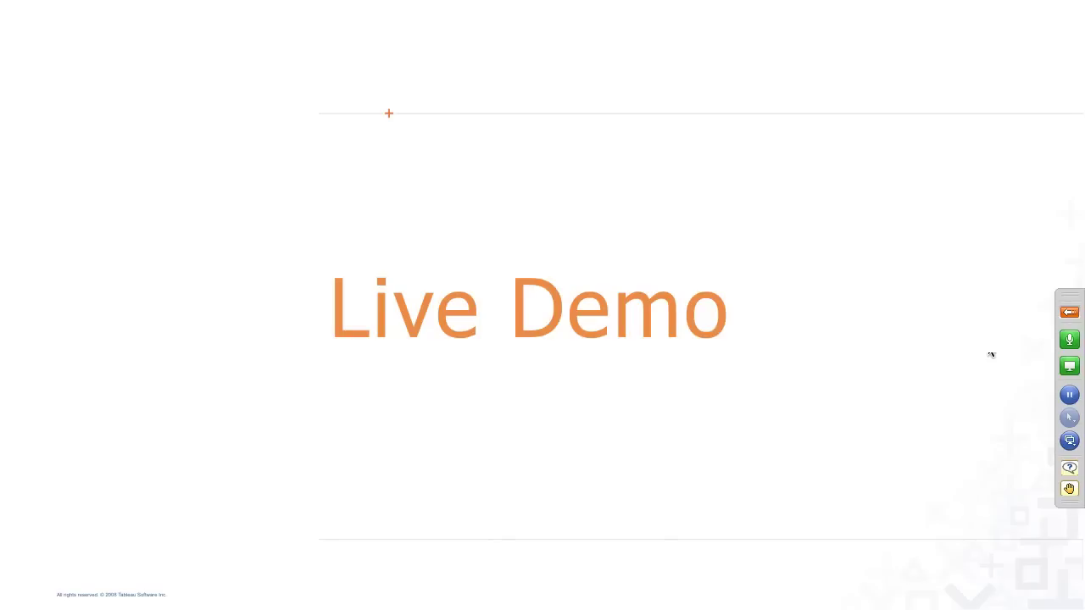
pyautogui.press('Right')
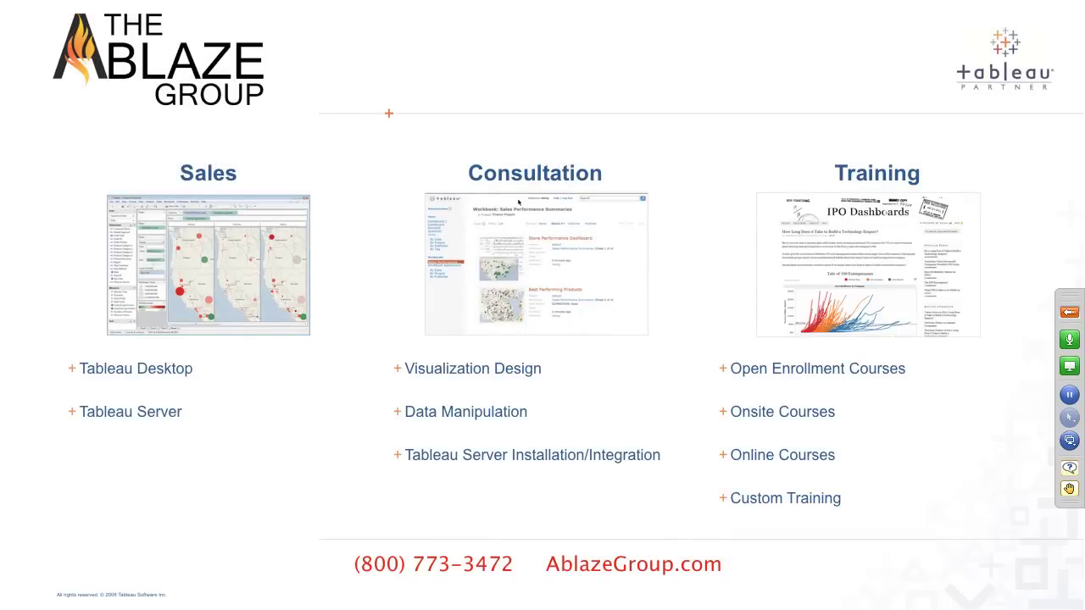